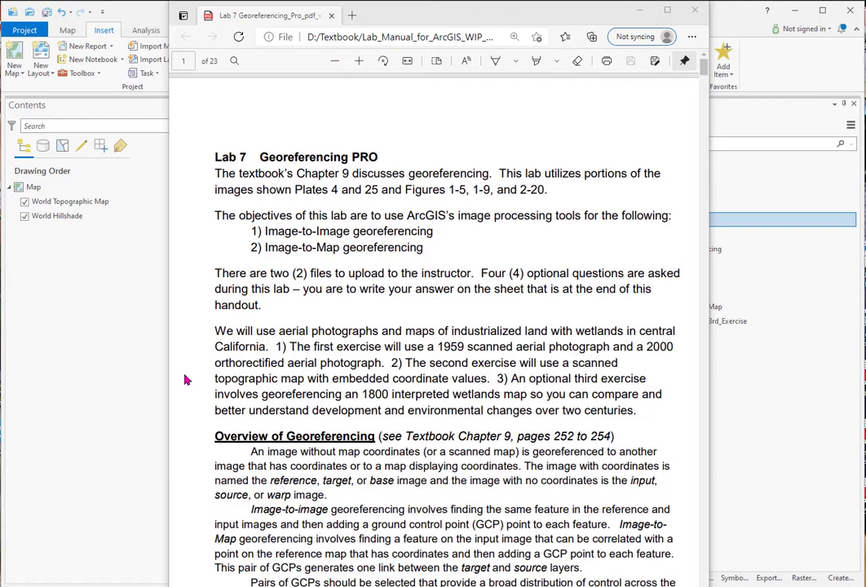
Step: Review the Lab 7 georeferencing handout up to the image-to-image section, plus the pictures listing the airphoto files and output folder
scroll(189, 377, down, 12)
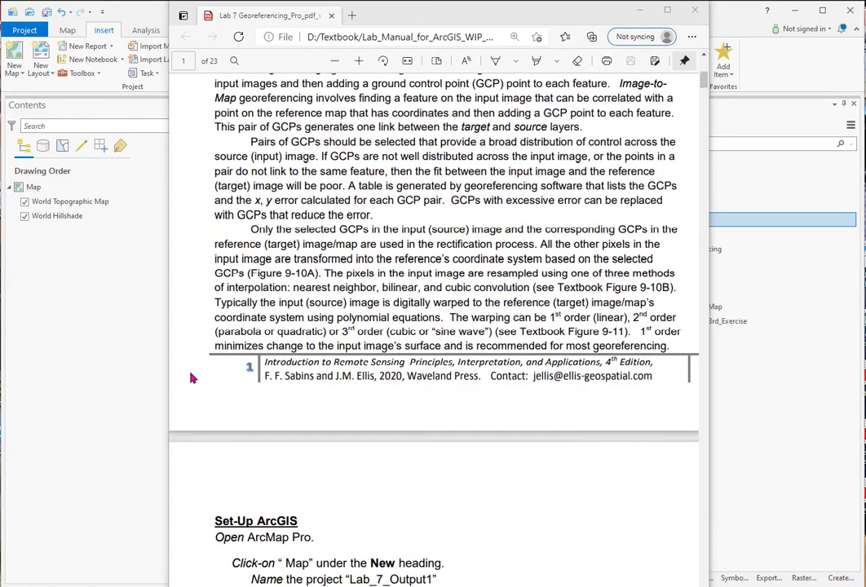
scroll(191, 378, down, 15)
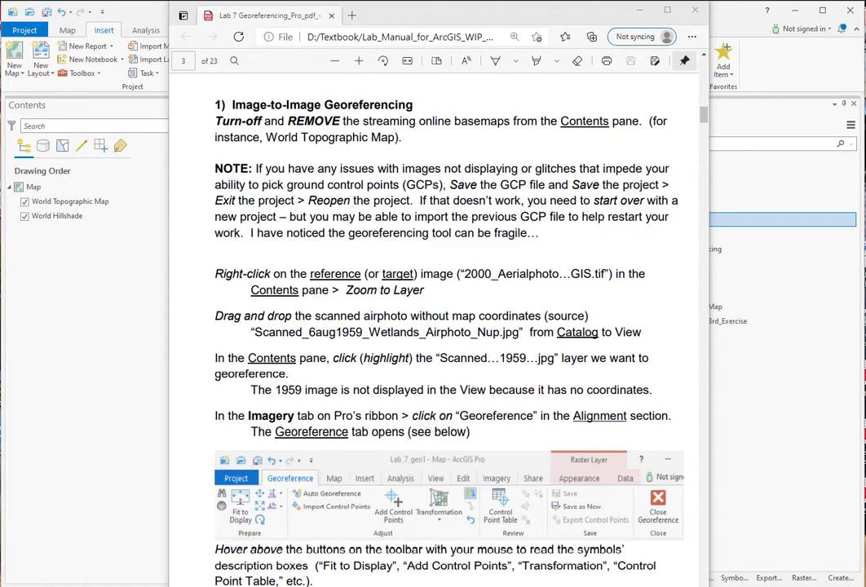
drag(0, 195, 483, 103)
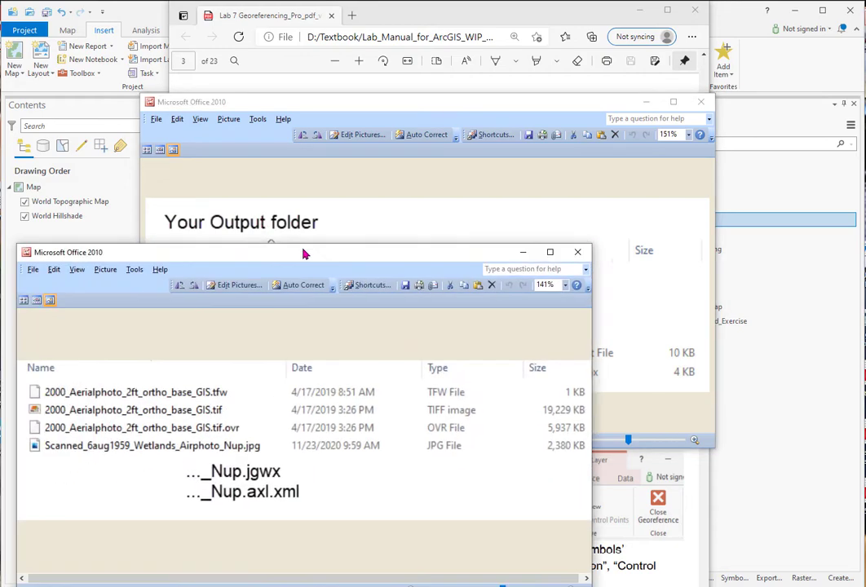
drag(303, 251, 392, 123)
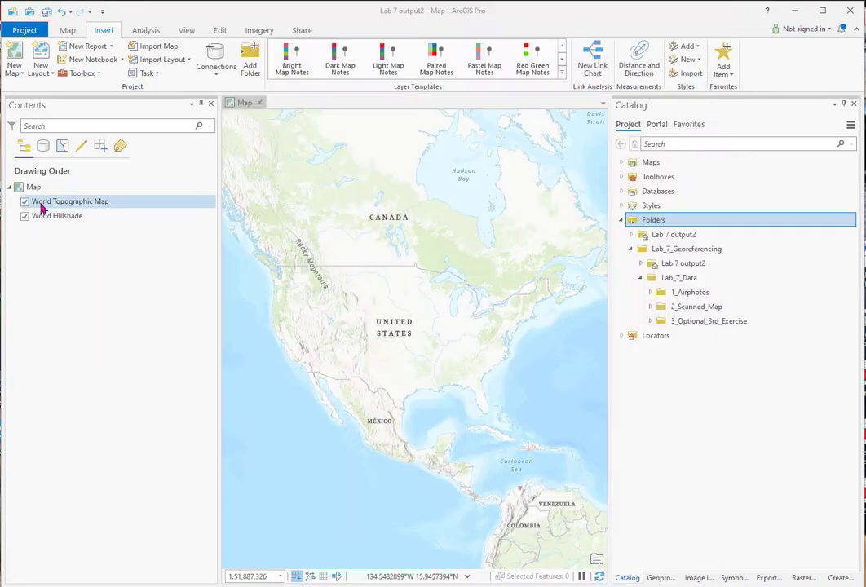
Step: Turn off the World Topographic Map and World Hillshade basemaps and remove both from the map
click(24, 202)
click(25, 203)
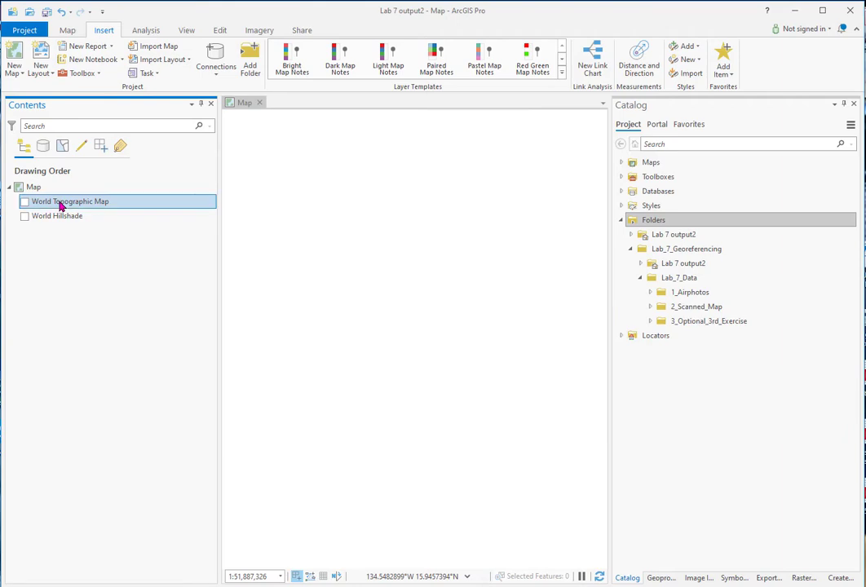
right_click(61, 203)
click(87, 224)
click(51, 201)
right_click(52, 201)
click(79, 224)
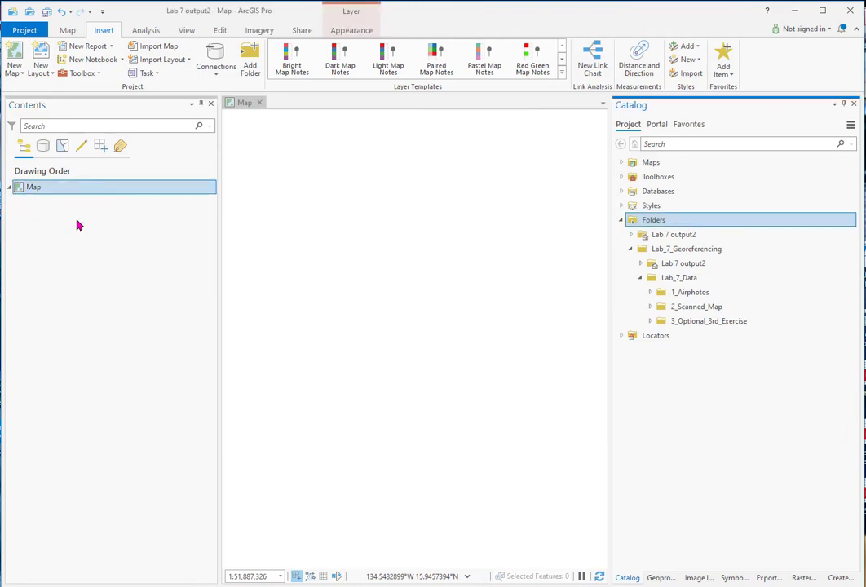
Step: Add 2000_Aerialphoto_2ft_ortho_base_GIS.tif from the 1_Airphotos folder to the map and check the map's coordinate system
click(650, 292)
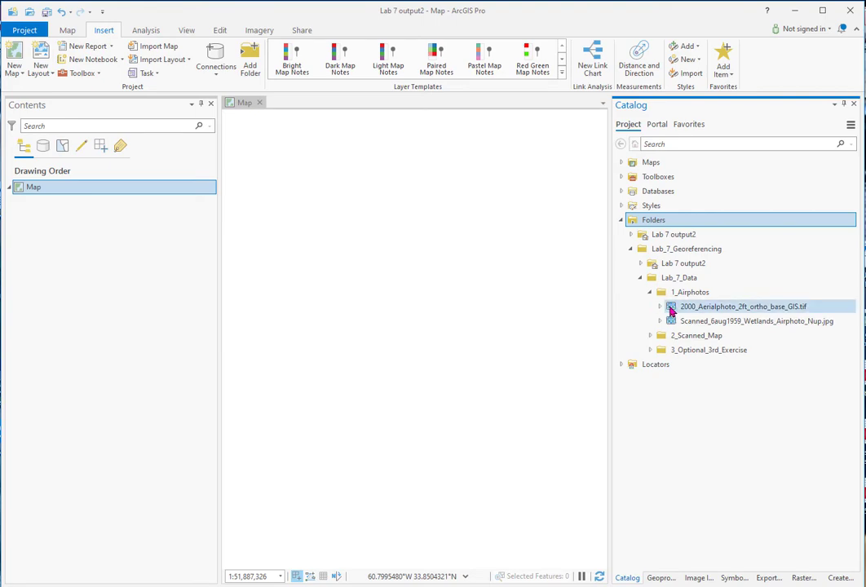
drag(670, 311, 93, 209)
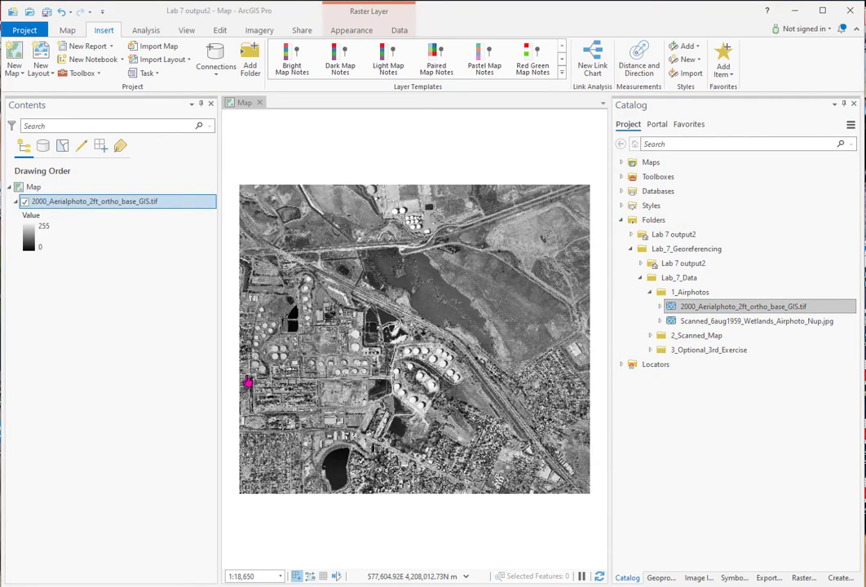
right_click(26, 188)
click(80, 401)
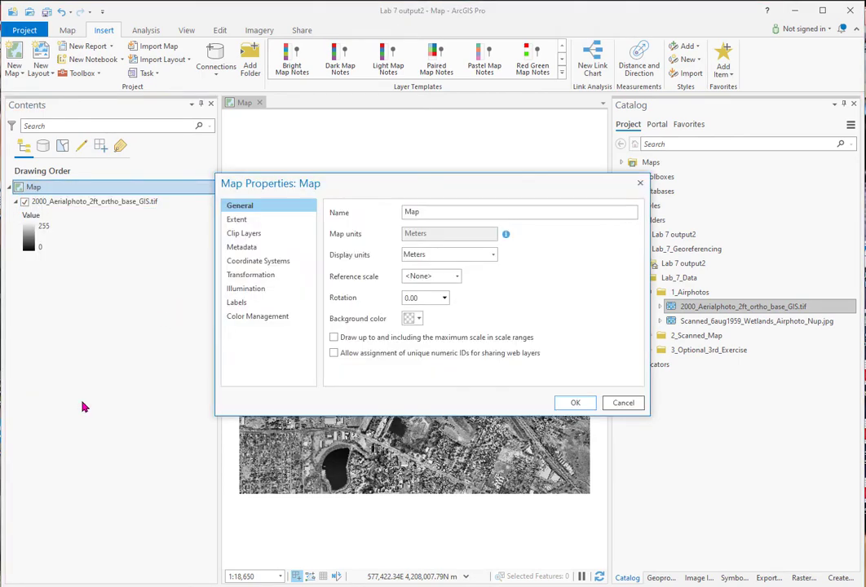
click(248, 262)
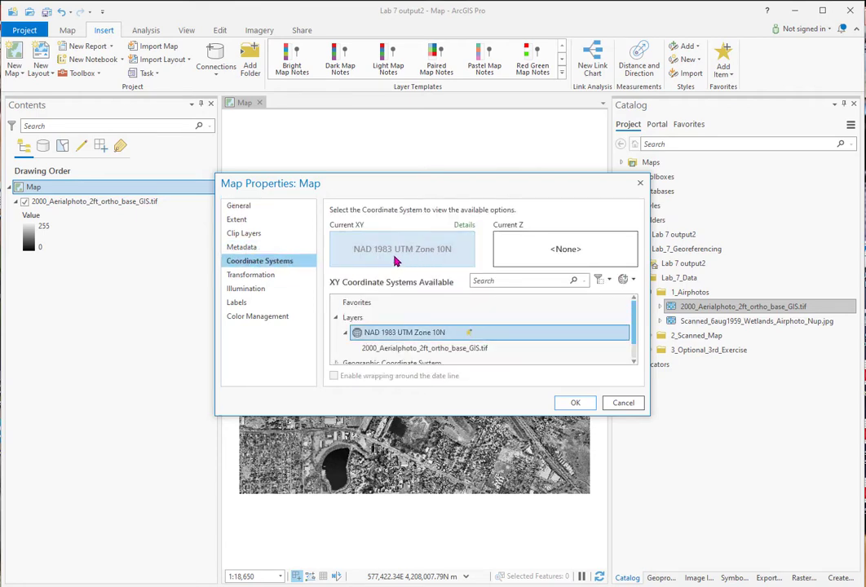
click(575, 403)
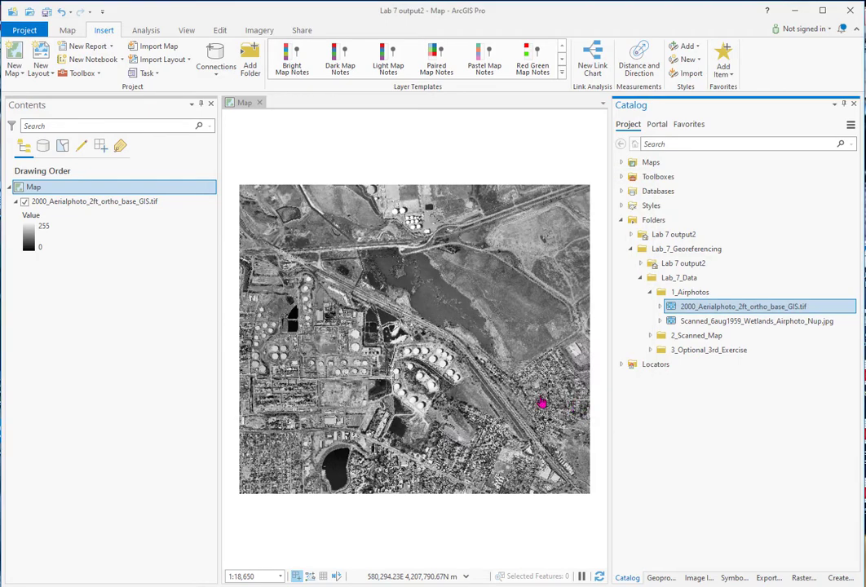
Step: Add Scanned_6aug1959_Wetlands_Airphoto_Nup.jpg to the map and start a georeferencing session for it
drag(745, 329, 116, 194)
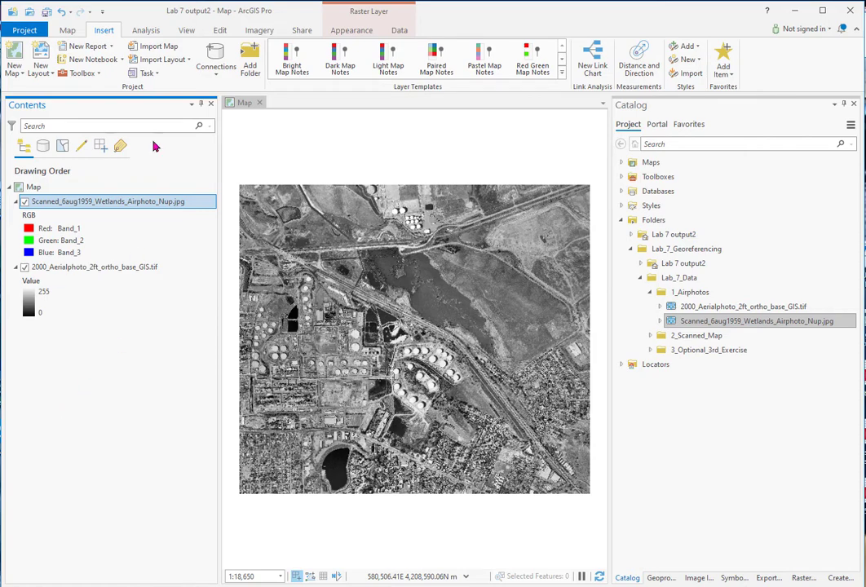
click(263, 31)
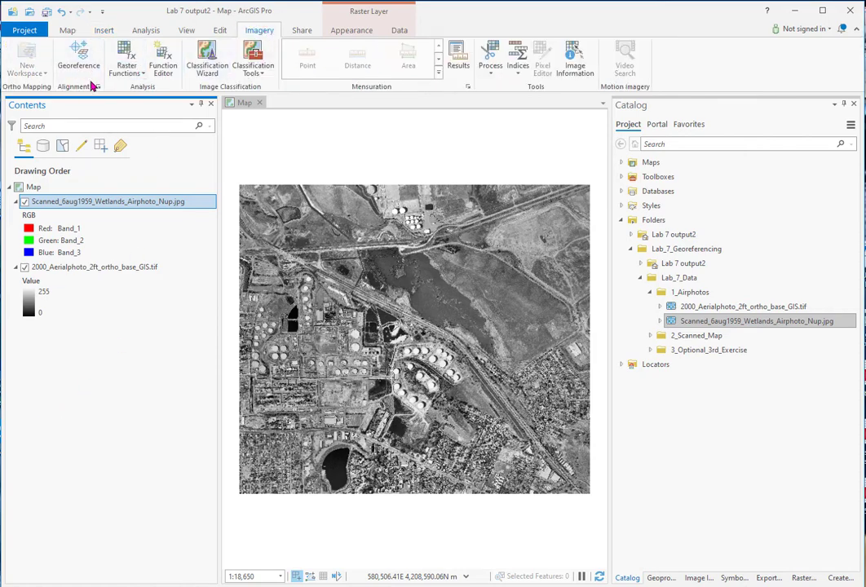
click(79, 59)
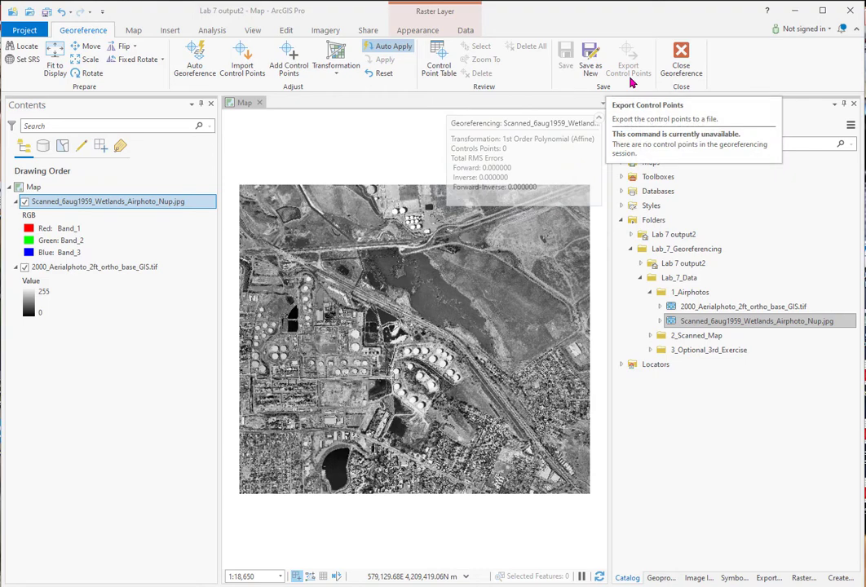
Step: Close and restart the georeferencing session for the scanned 1959 airphoto, and fit the image to the current display
click(680, 61)
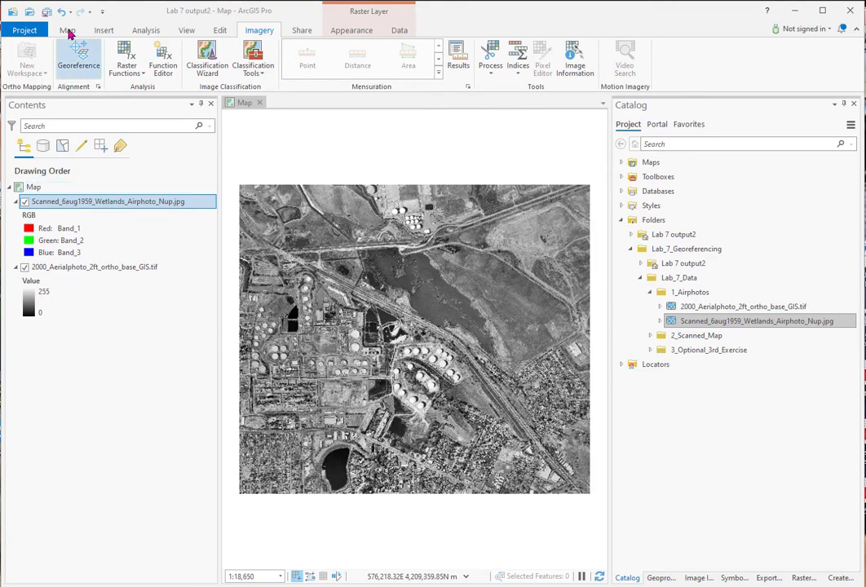
click(66, 51)
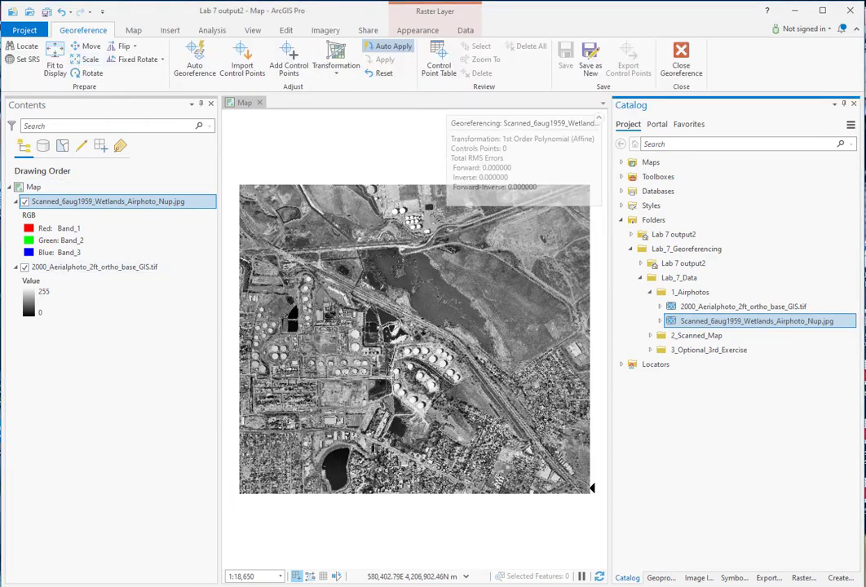
click(53, 54)
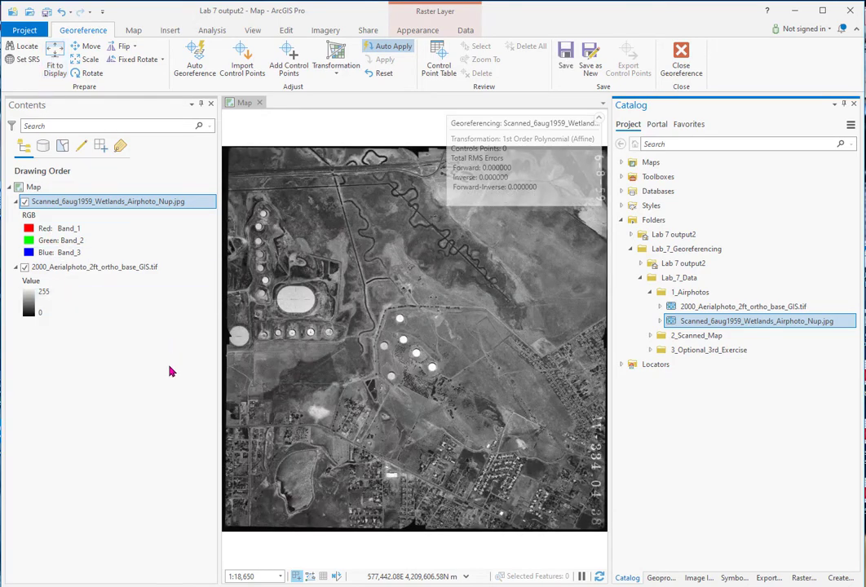
Step: Compare the scanned 1959 airphoto with the underlying 2000 aerial photo using the Swipe tool
click(407, 33)
click(160, 62)
drag(298, 134, 307, 377)
drag(286, 261, 307, 368)
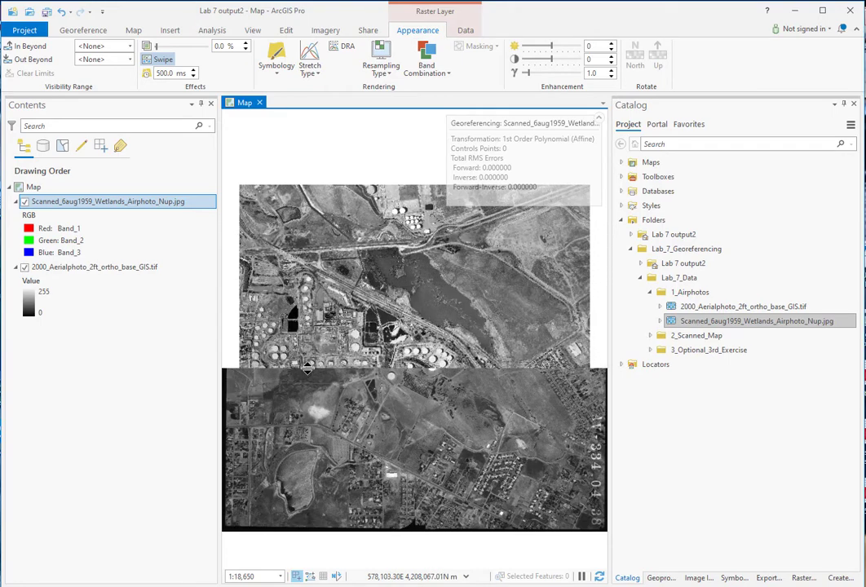
drag(307, 374, 305, 141)
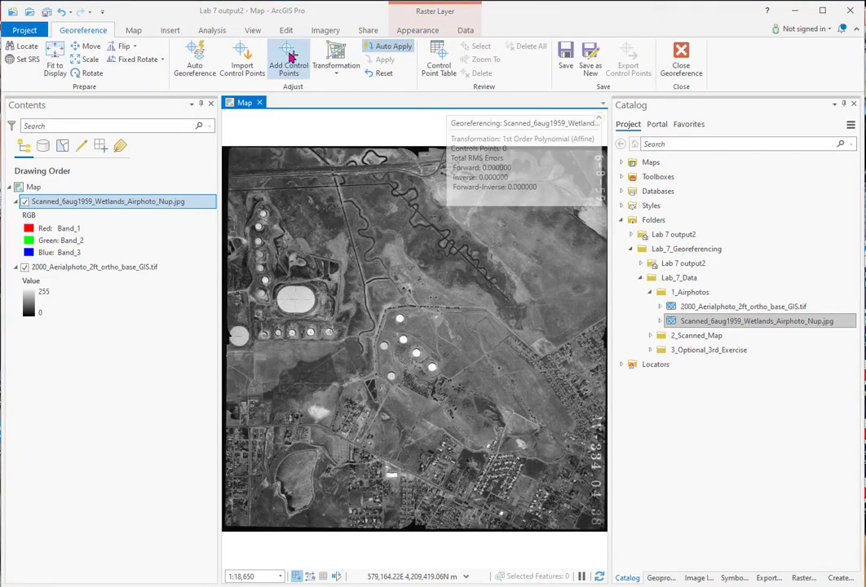
Step: Add a control point linking the pier tip on the pond's west shore in the scanned airphoto to the same tip in the 2000 photo
click(291, 57)
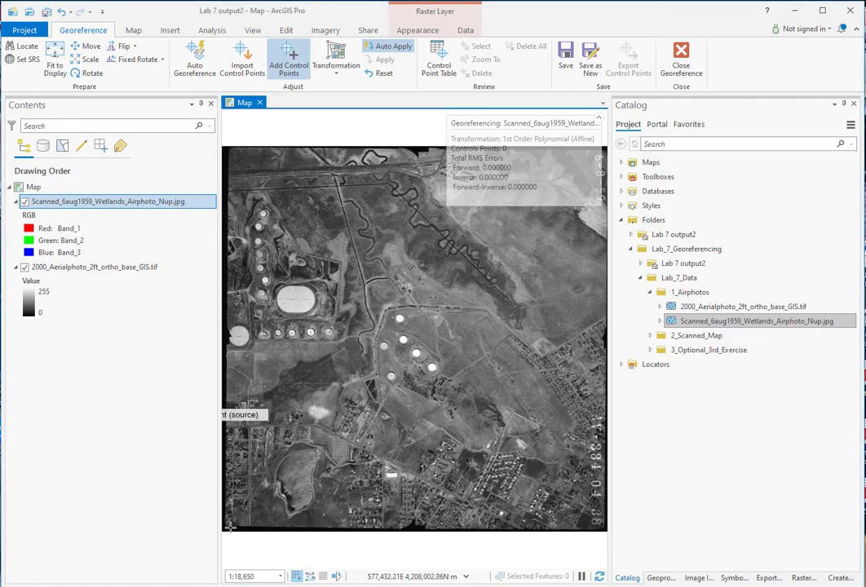
scroll(241, 486, up, 3)
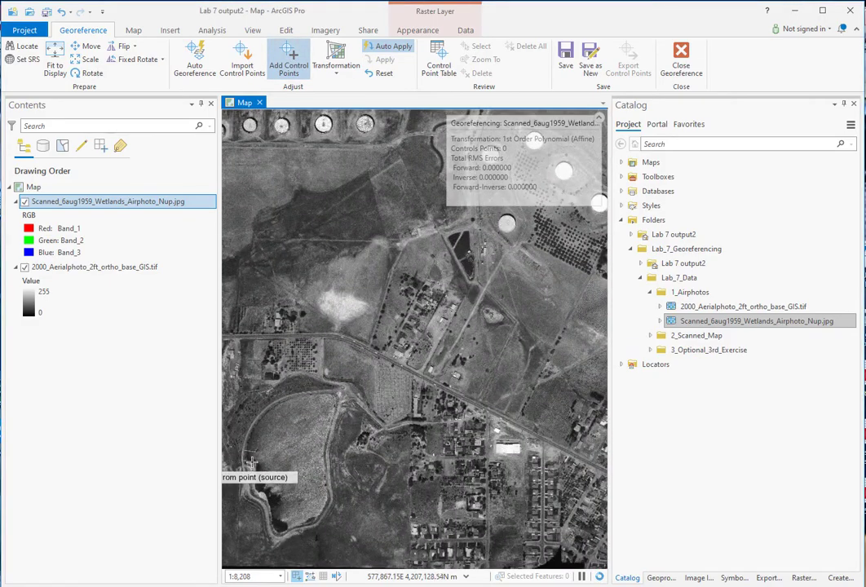
scroll(251, 464, up, 2)
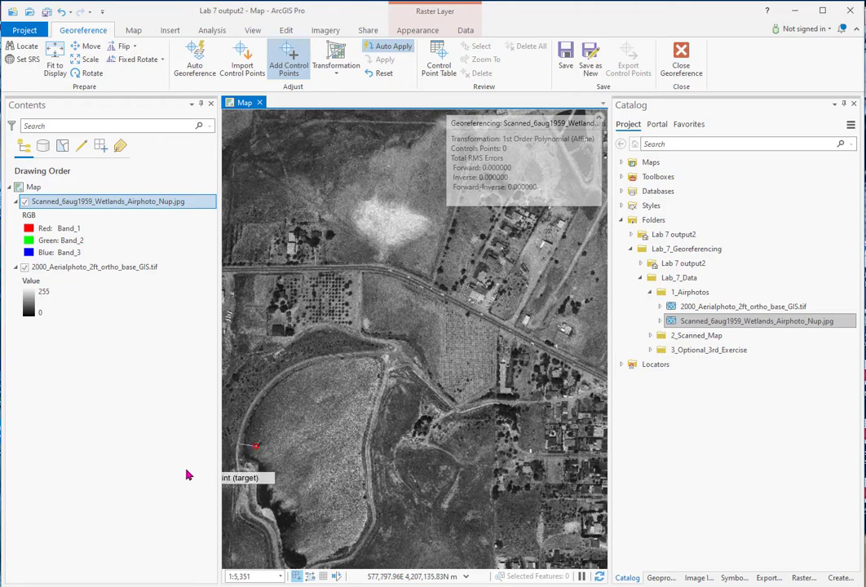
click(25, 202)
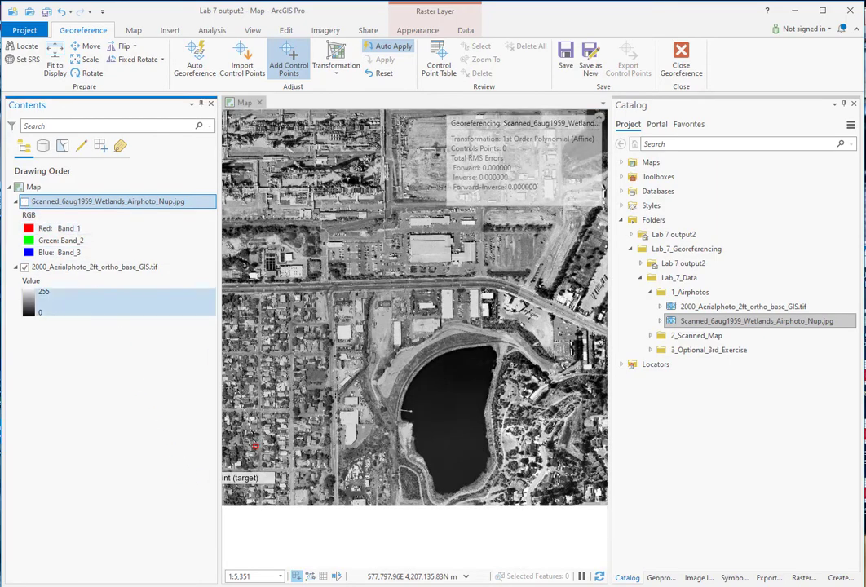
scroll(376, 412, up, 4)
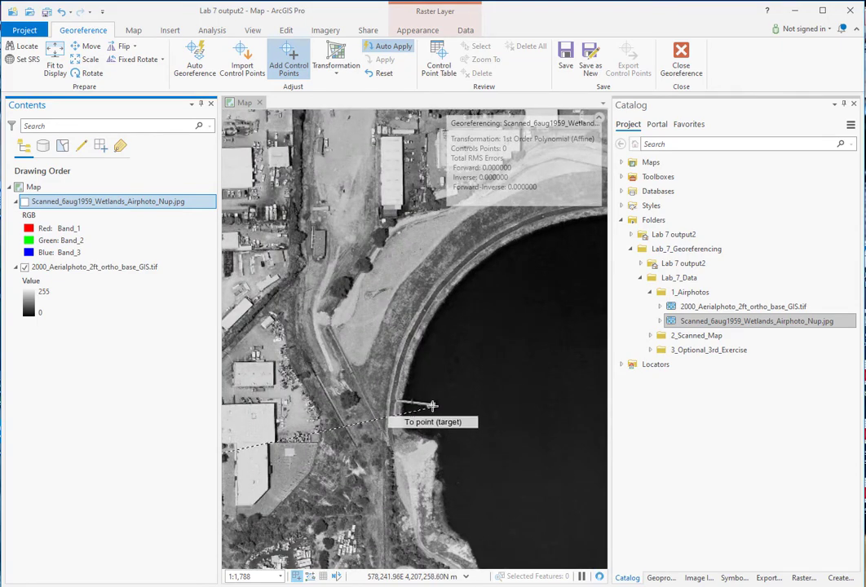
click(433, 404)
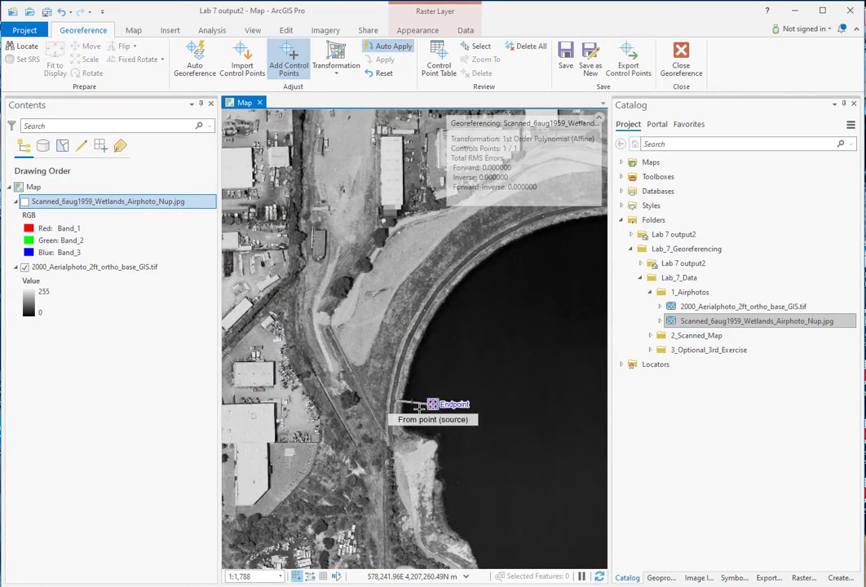
Step: Show the scanned airphoto again, zoom to its full extent, and toggle its visibility to compare it with the 2000 photo
click(24, 202)
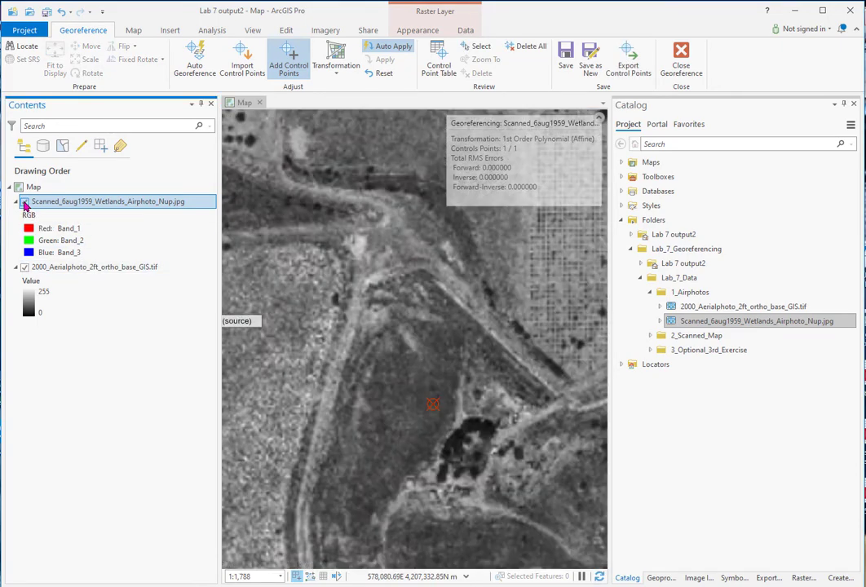
right_click(51, 201)
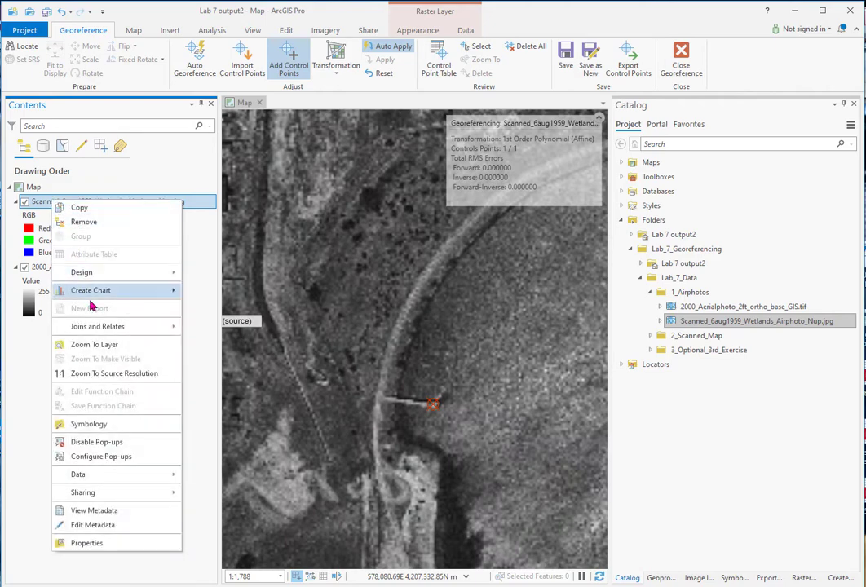
click(91, 345)
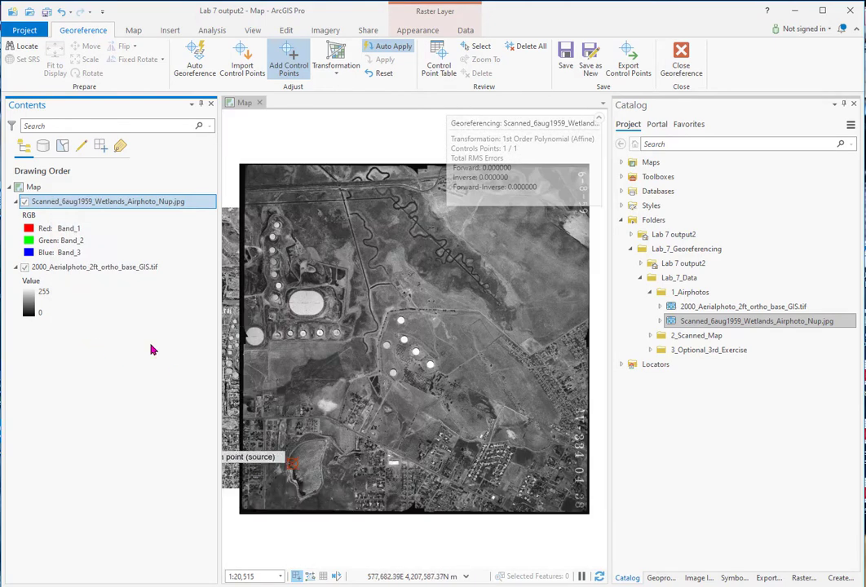
click(24, 203)
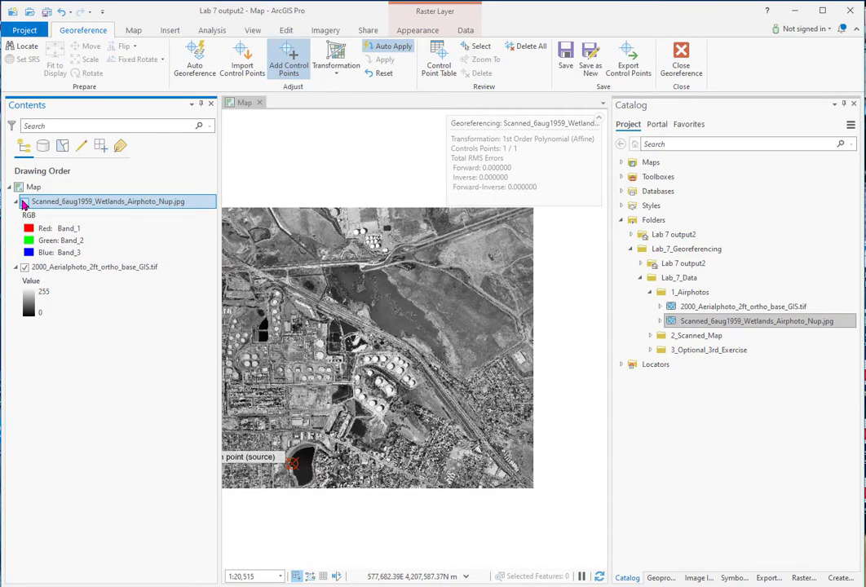
click(24, 203)
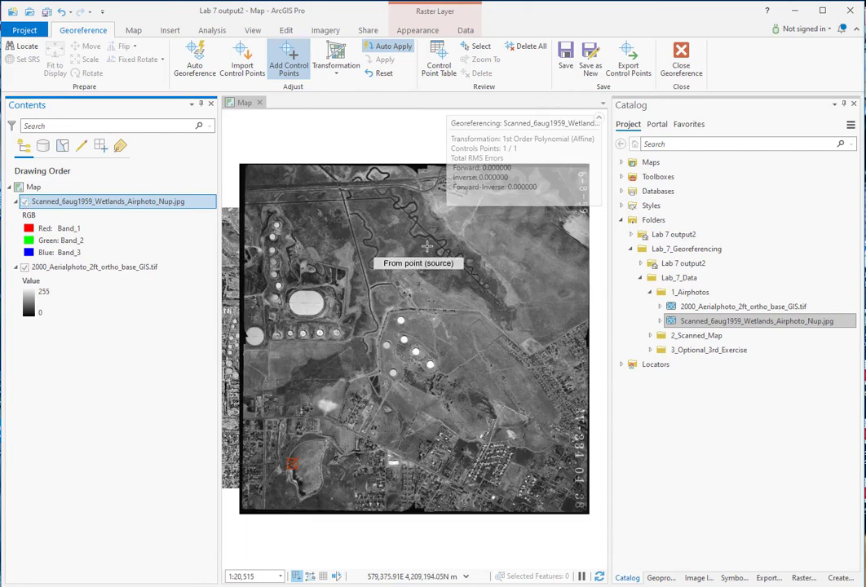
Step: Add a control point linking the straight channel's crossing with the meander loop in the scanned airphoto to the matching spot in the 2000 photo
scroll(440, 314, up, 5)
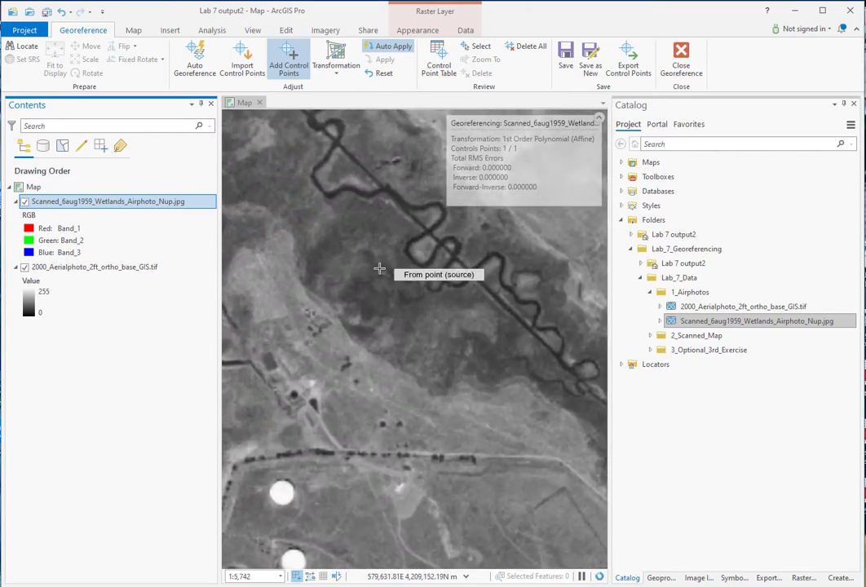
scroll(441, 255, up, 1)
drag(362, 227, 438, 187)
scroll(468, 247, down, 1)
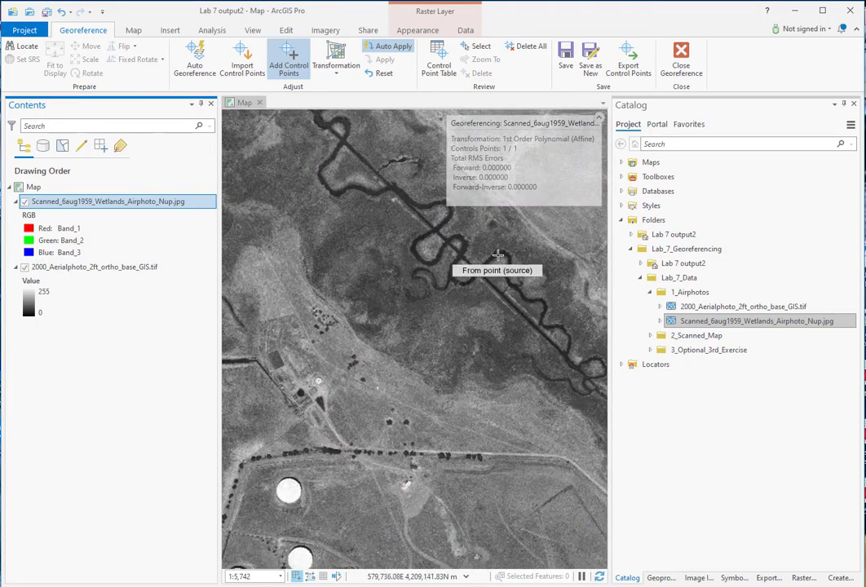
click(452, 249)
scroll(335, 351, down, 1)
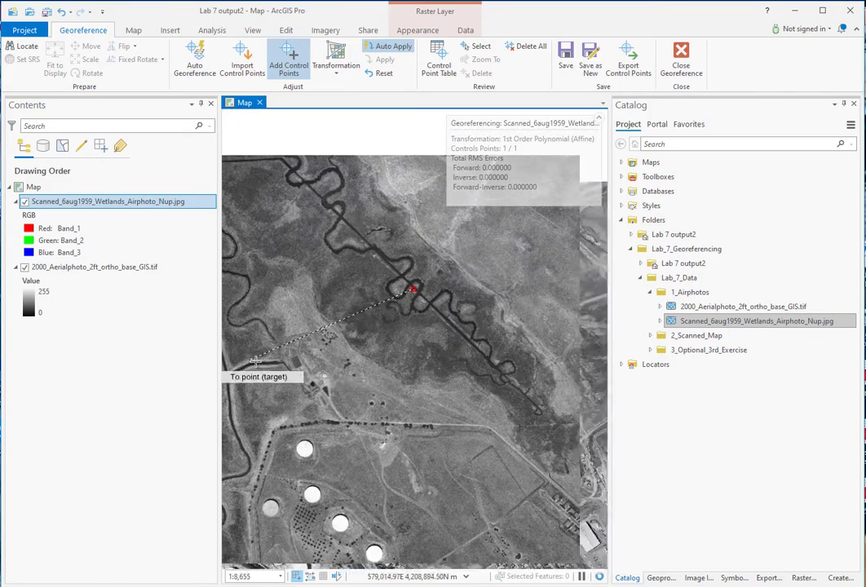
click(24, 202)
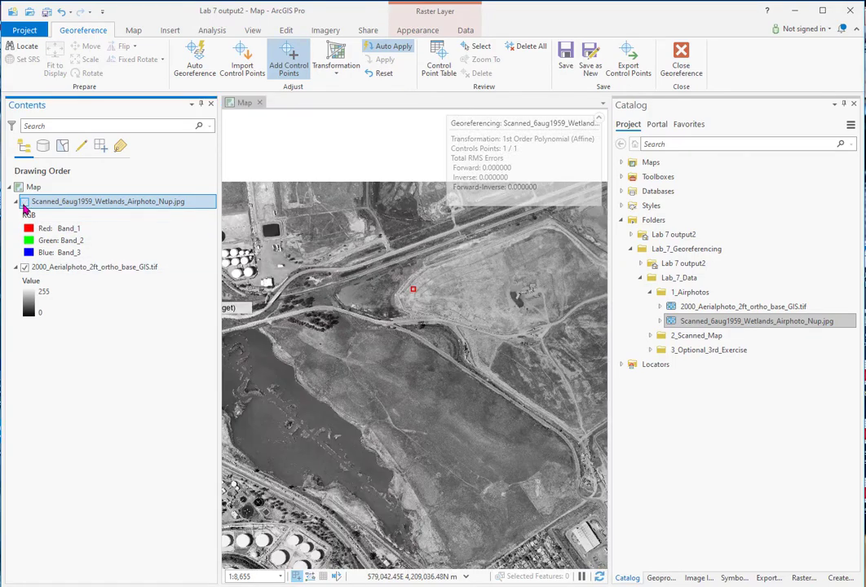
scroll(301, 441, up, 3)
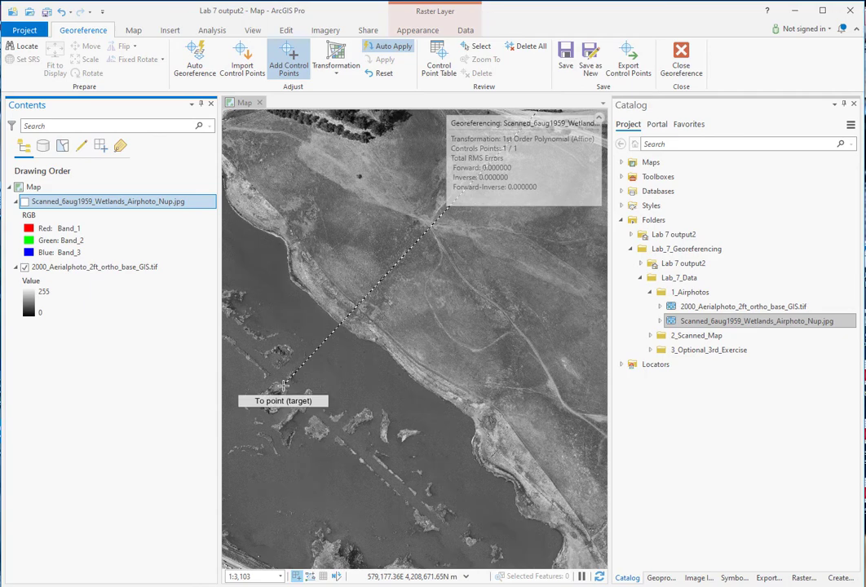
click(283, 384)
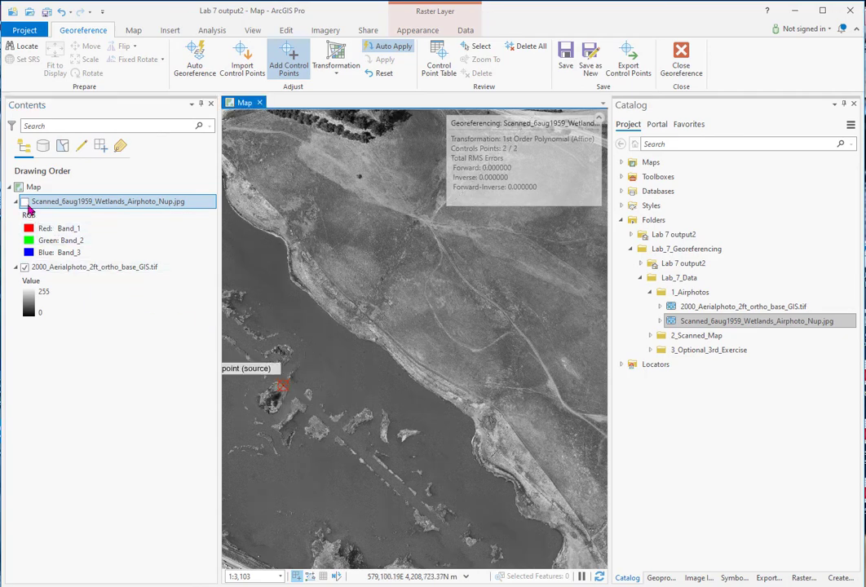
Step: Show the scanned airphoto again and link the street intersection in the southern housing subdivision to the same intersection in the 2000 photo
click(25, 202)
right_click(79, 206)
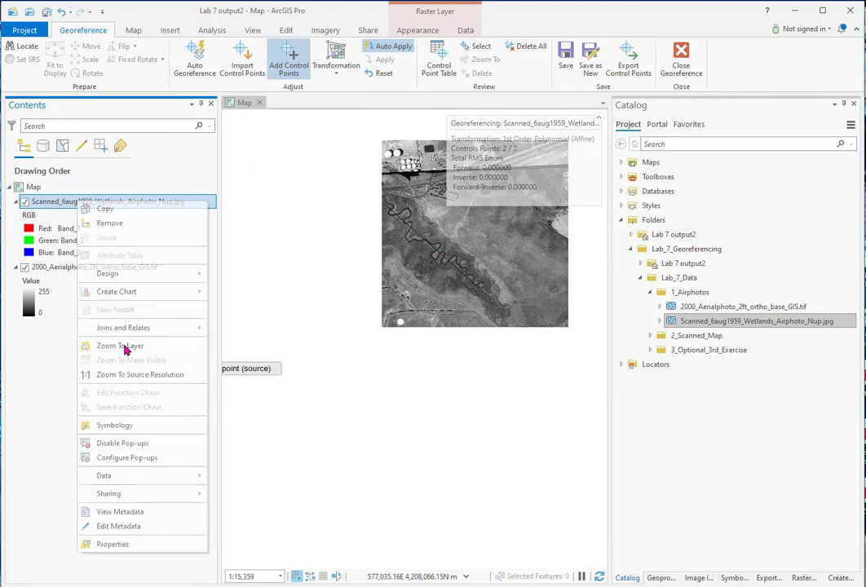
click(120, 346)
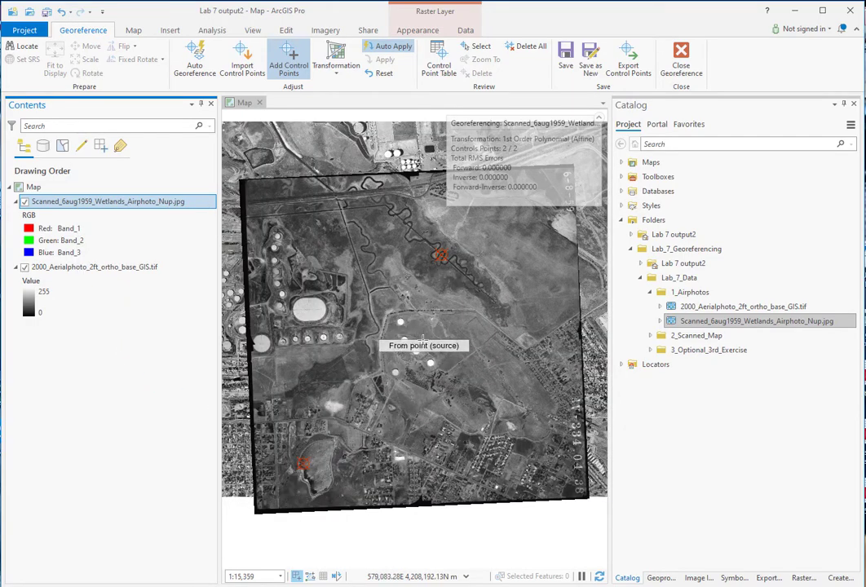
scroll(494, 450, down, 2)
scroll(492, 459, up, 4)
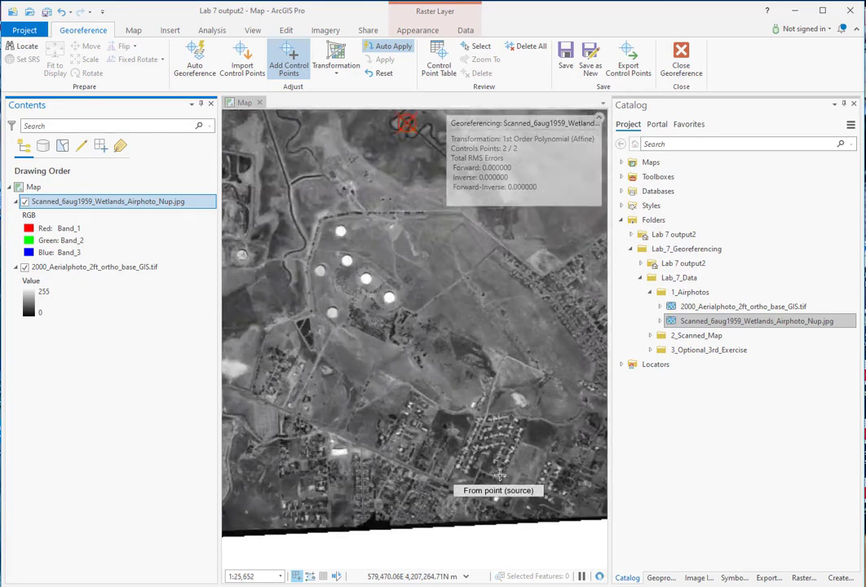
scroll(497, 478, up, 6)
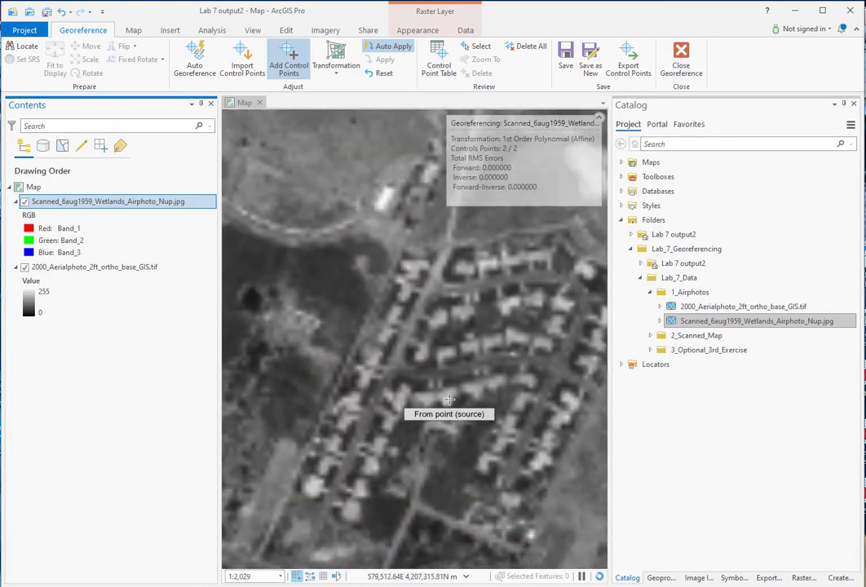
click(404, 361)
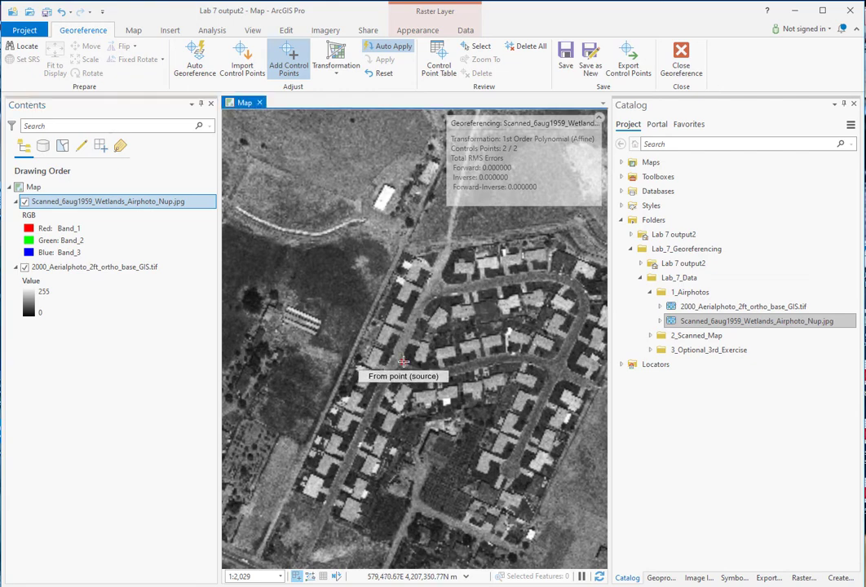
click(24, 201)
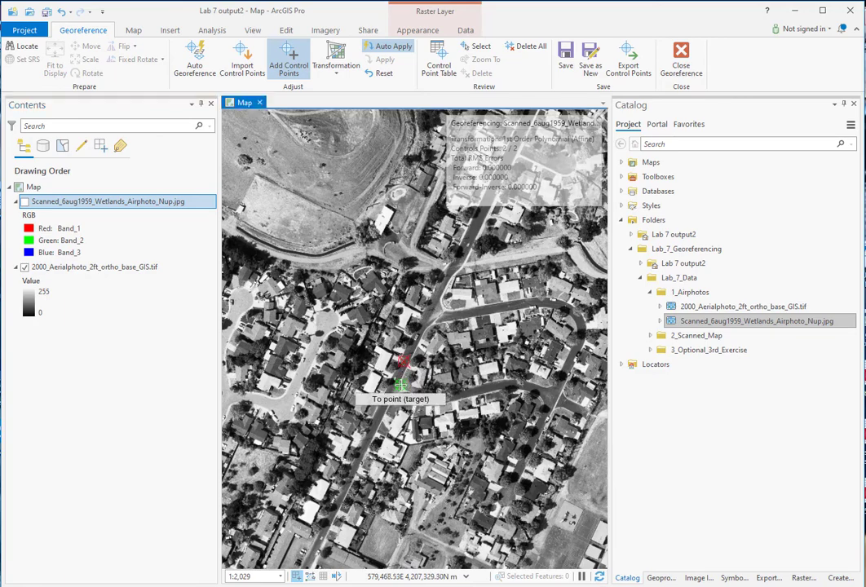
click(401, 385)
Step: Show the scanned airphoto again and link the street junction in the housing area near its east edge to its 2000 photo counterpart
click(25, 203)
scroll(535, 328, down, 5)
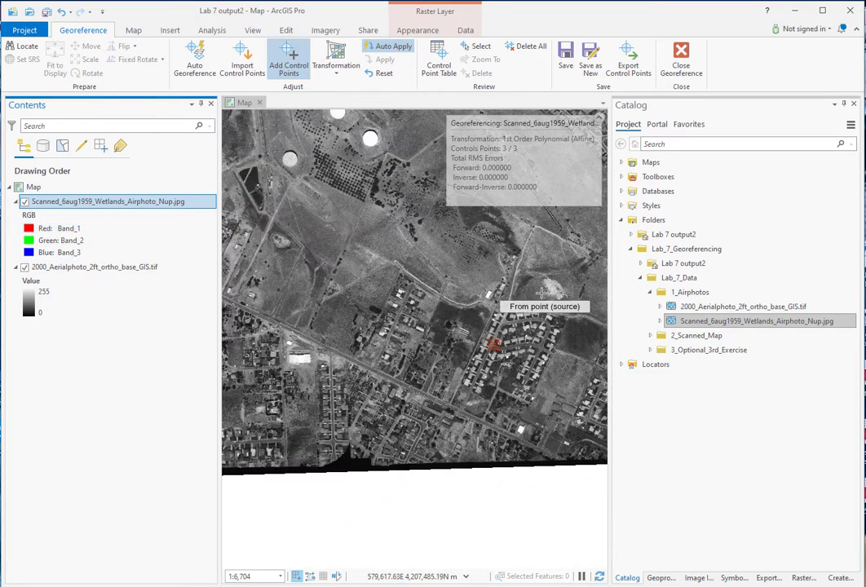
mouse_move(527, 283)
mouse_down()
mouse_move(491, 341)
mouse_move(378, 434)
mouse_move(356, 490)
mouse_up()
scroll(459, 334, up, 6)
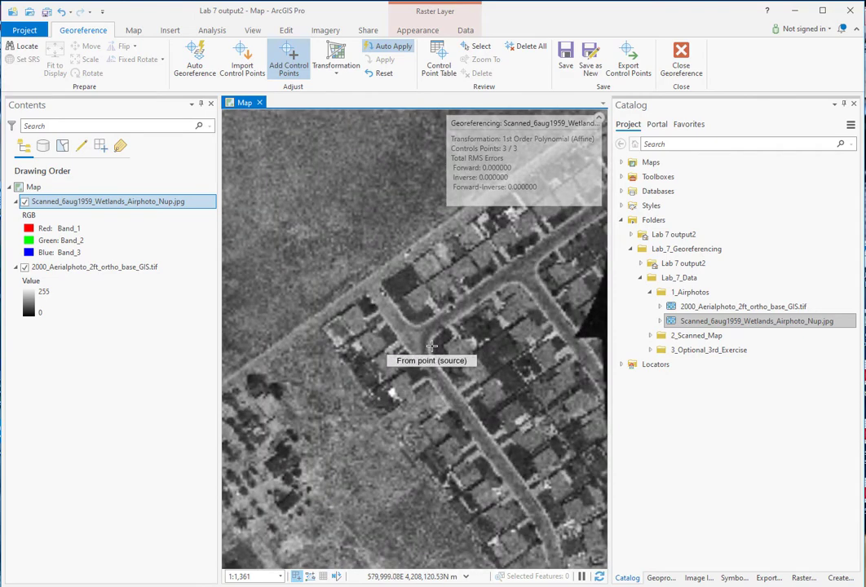
click(431, 346)
click(25, 202)
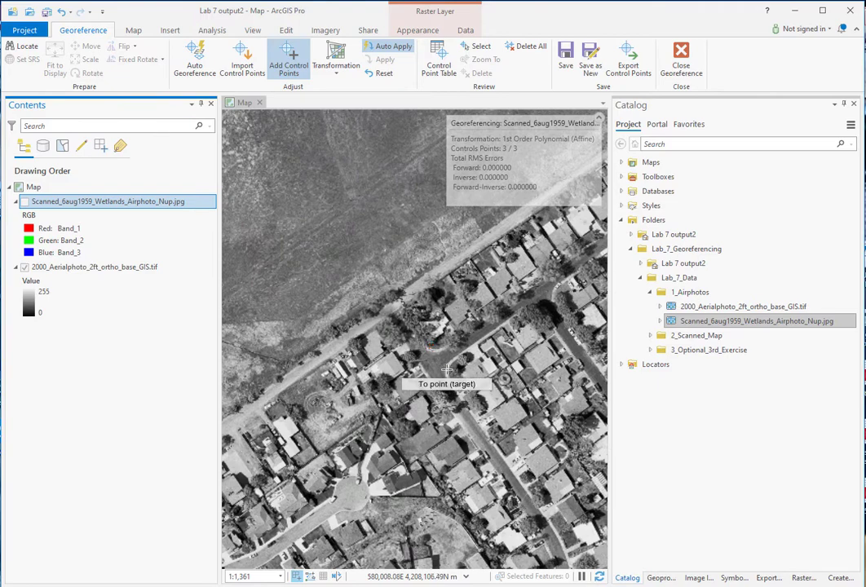
click(447, 370)
Step: Show the scanned airphoto at full extent and export only the enabled control points to a text file named gcp1 in Lab 7 output2
click(24, 201)
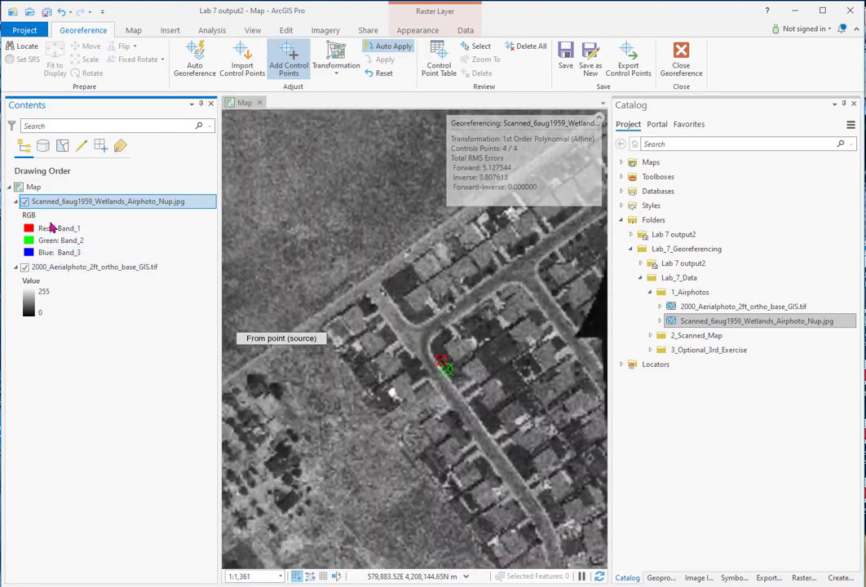
right_click(128, 206)
click(171, 347)
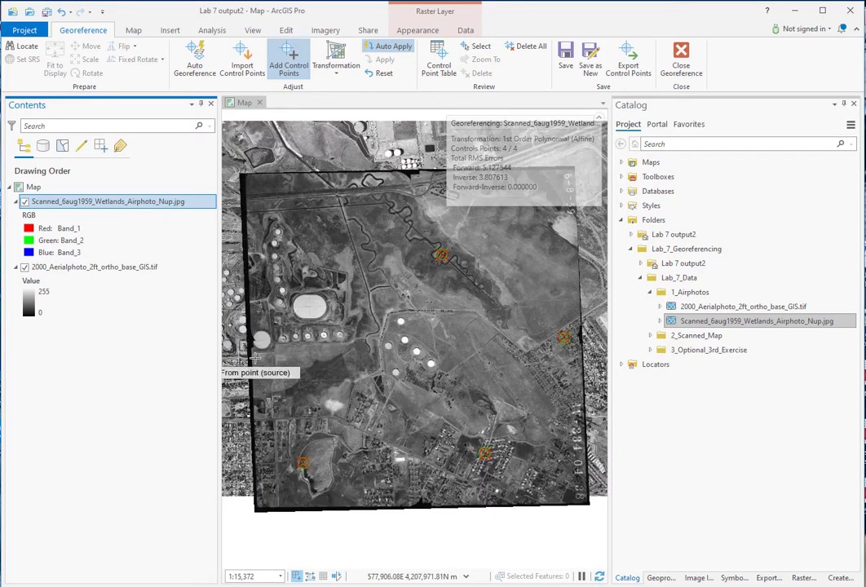
click(628, 60)
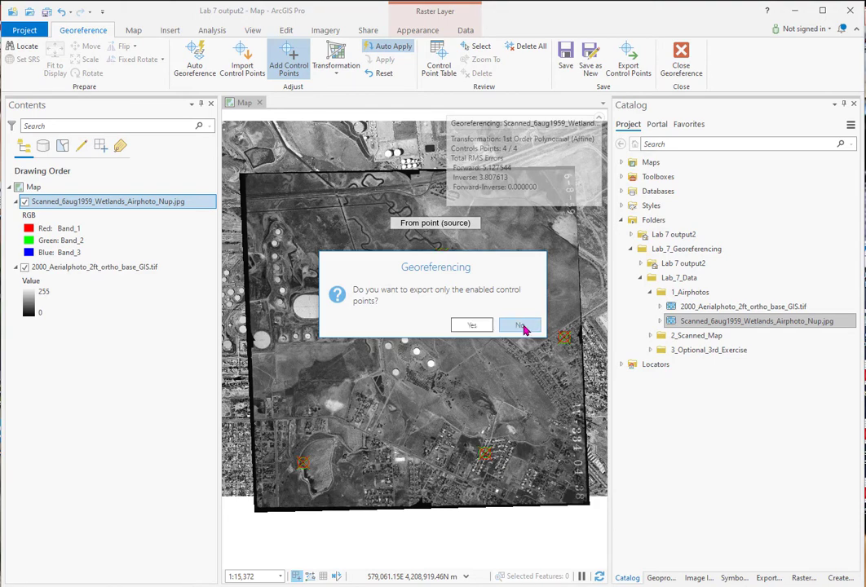
click(470, 326)
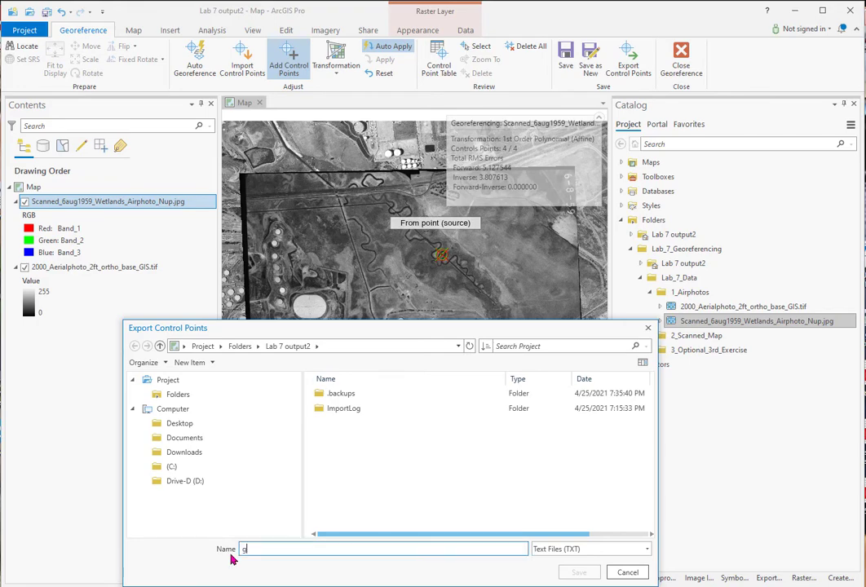
text(gcp1)
click(576, 573)
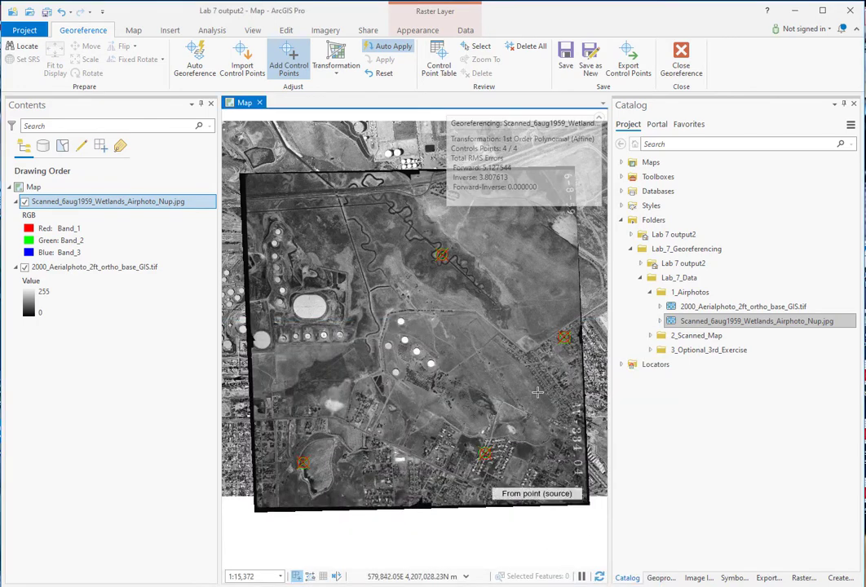
Step: Open the control point table as a floating window clear of most of the map, and enlarge it to show all four links
click(437, 57)
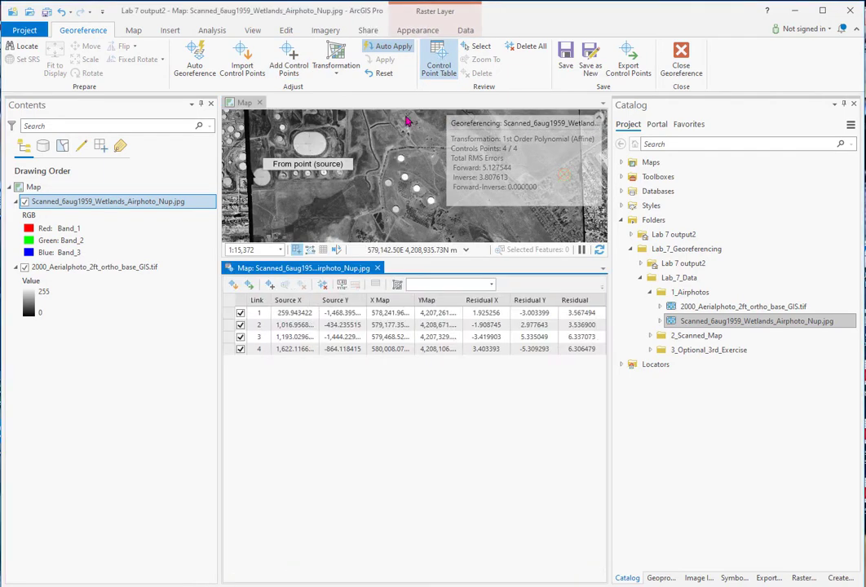
drag(325, 271, 114, 516)
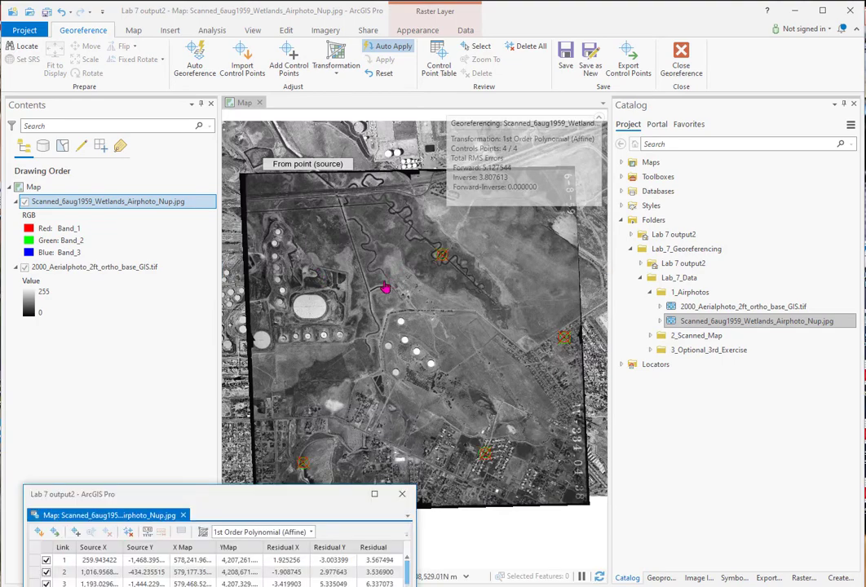
drag(287, 500, 285, 473)
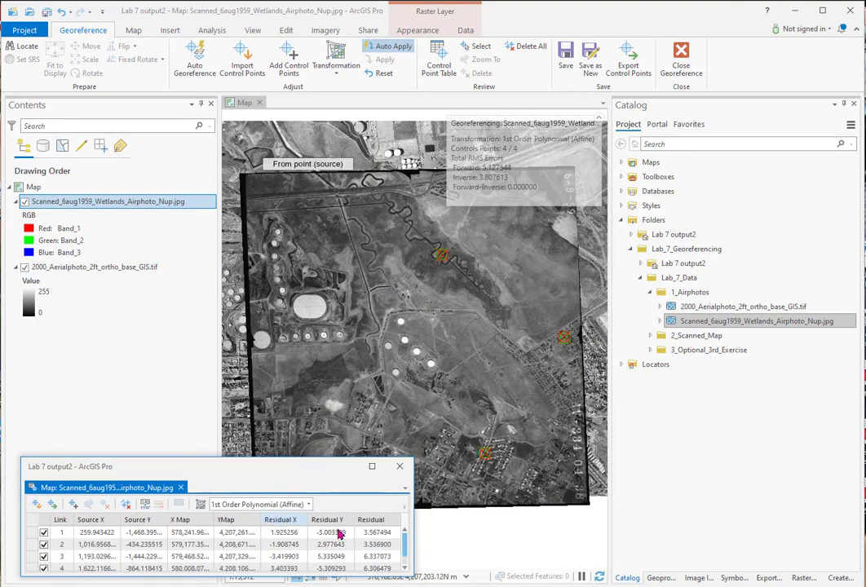
drag(403, 552, 413, 558)
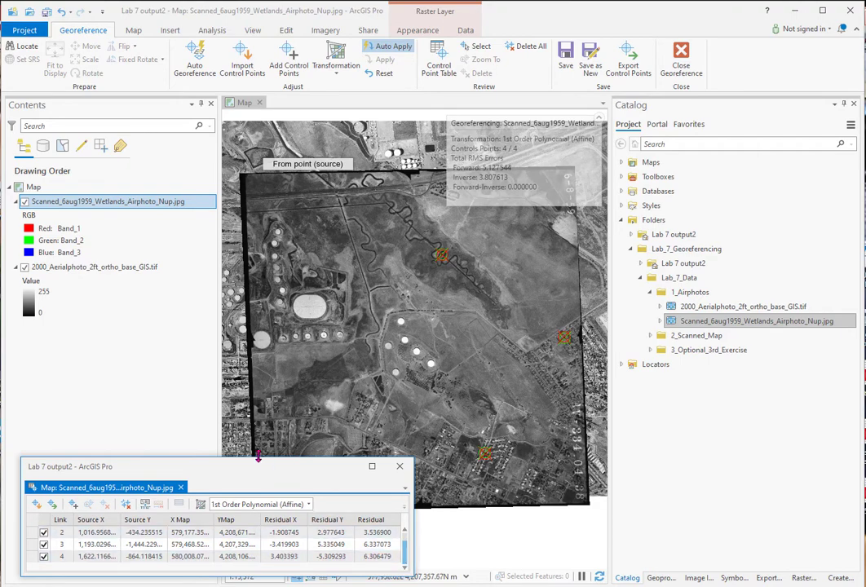
drag(259, 457, 259, 429)
Step: Add a control point linking the south edge of the northernmost storage tank in the scanned airphoto to the same tank edge in the 2000 photo
scroll(277, 256, up, 4)
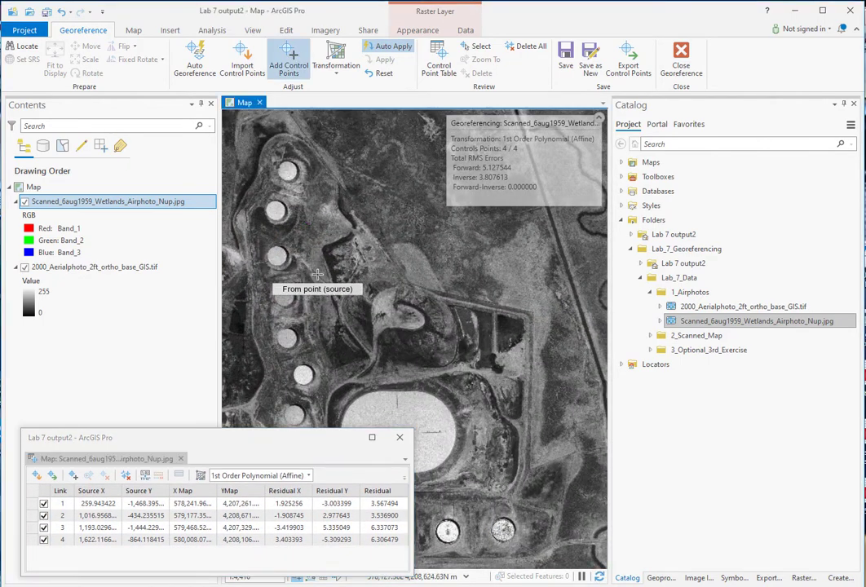
drag(309, 193, 340, 275)
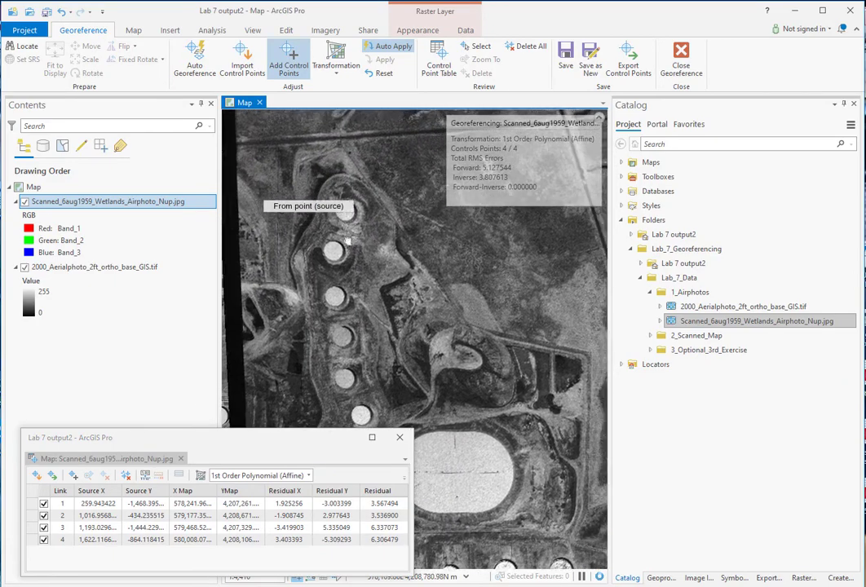
scroll(332, 269, up, 3)
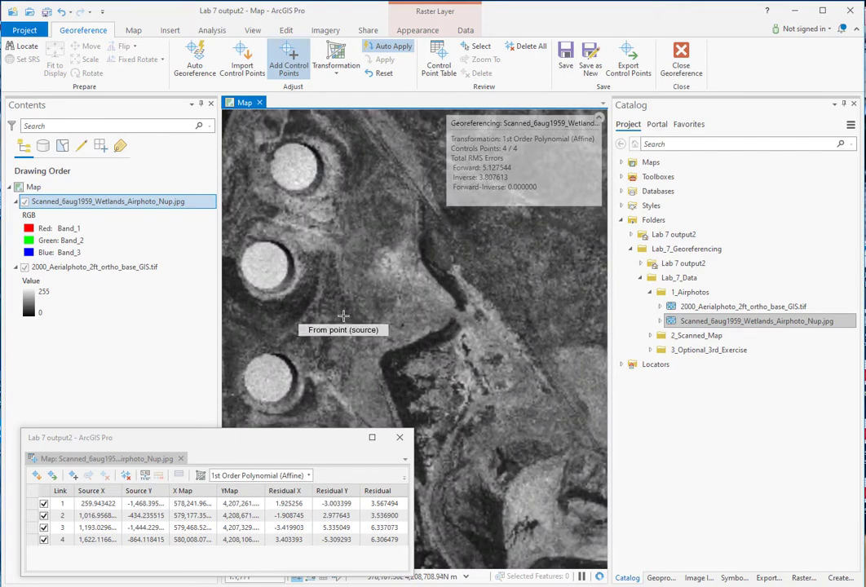
drag(343, 316, 414, 339)
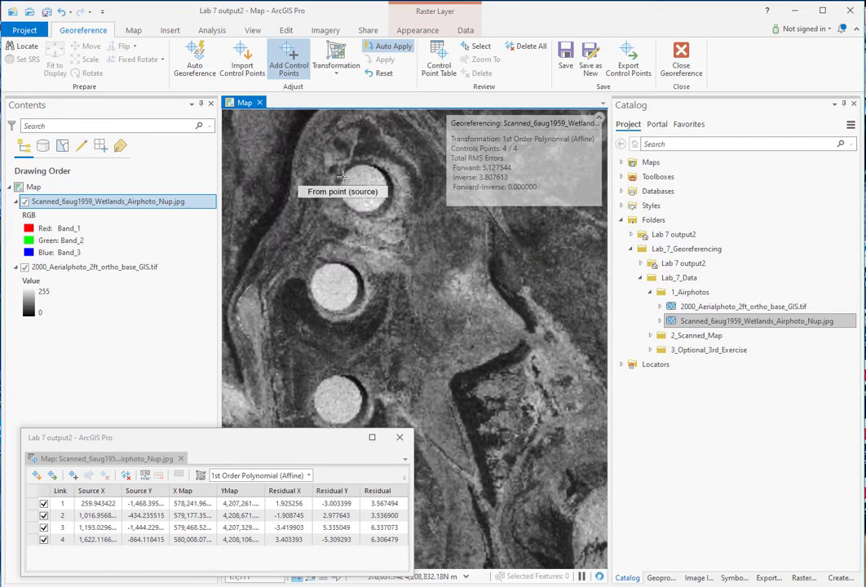
click(24, 203)
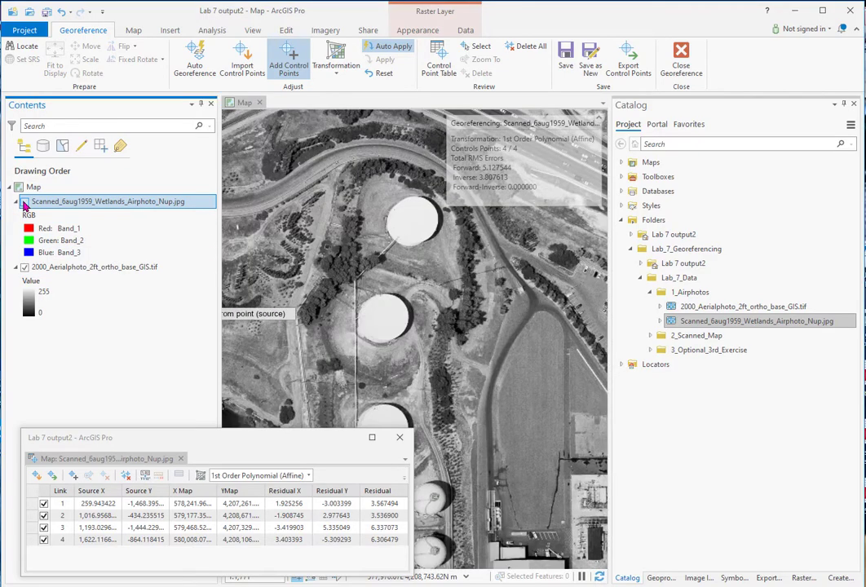
click(25, 202)
click(24, 202)
click(24, 202)
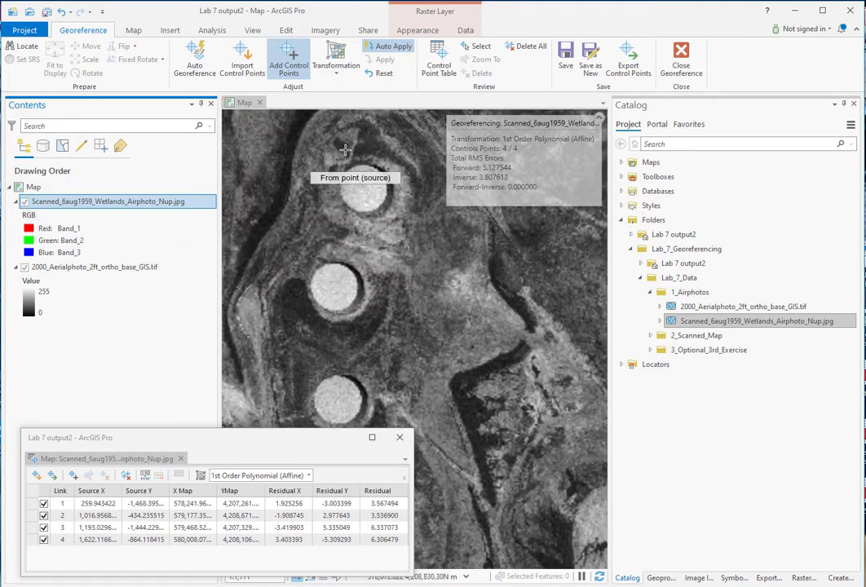
click(371, 217)
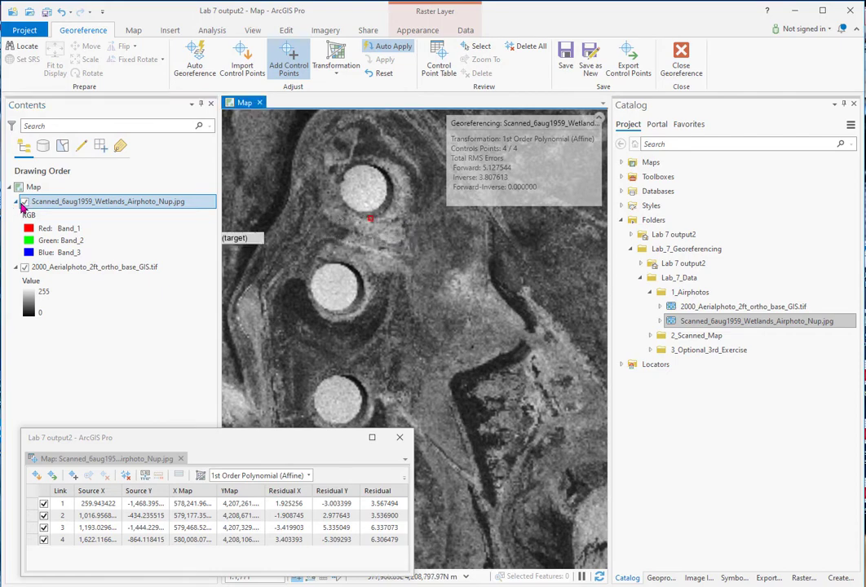
click(25, 201)
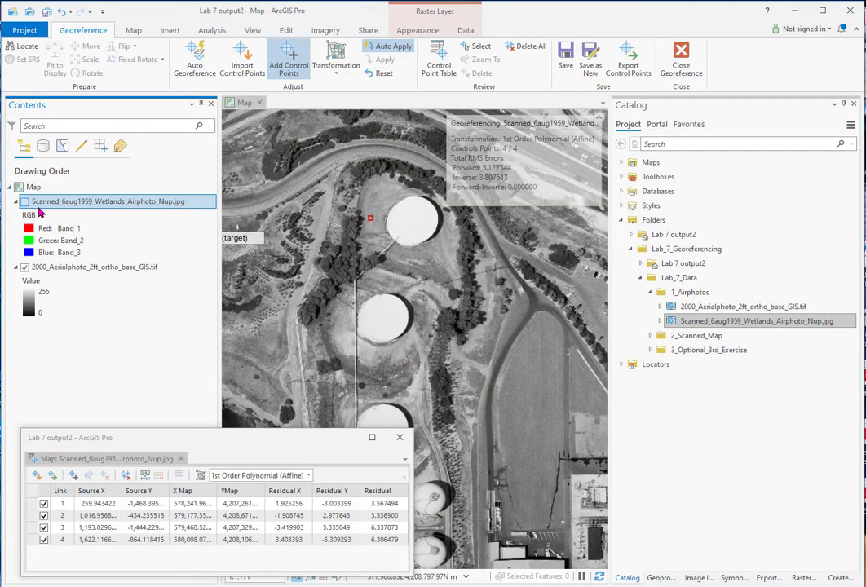
click(403, 244)
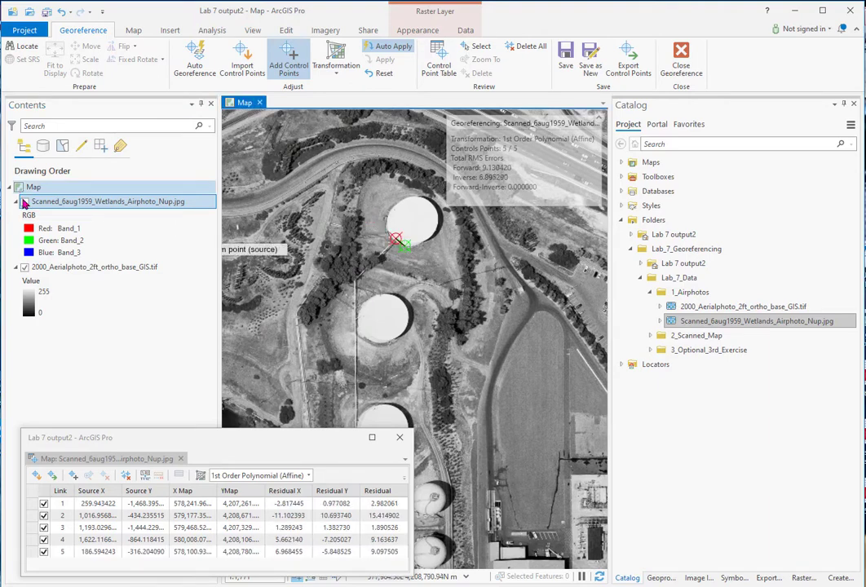
Step: Turn the scanned airphoto back on and zoom to its full extent
click(25, 201)
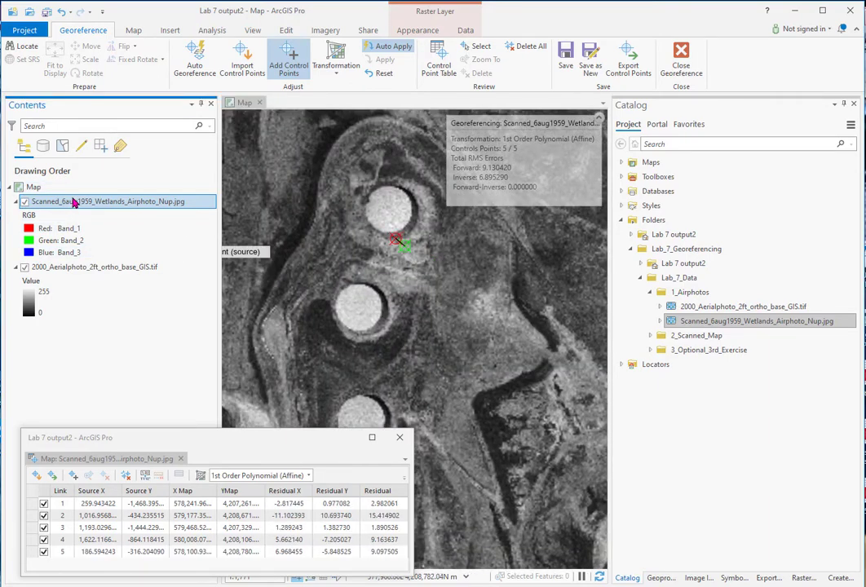
right_click(73, 203)
click(114, 342)
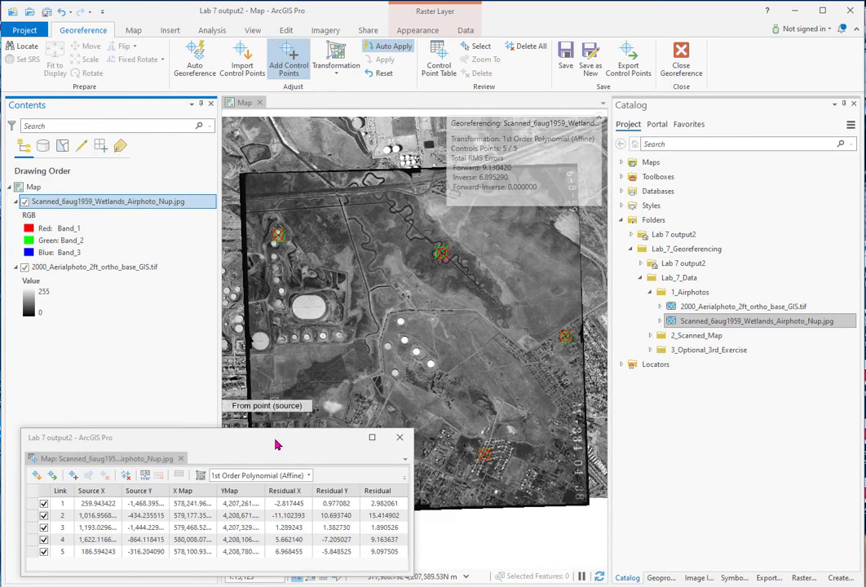
Step: Inspect link 2 in the marsh channel and delete that link from the control point table
click(367, 517)
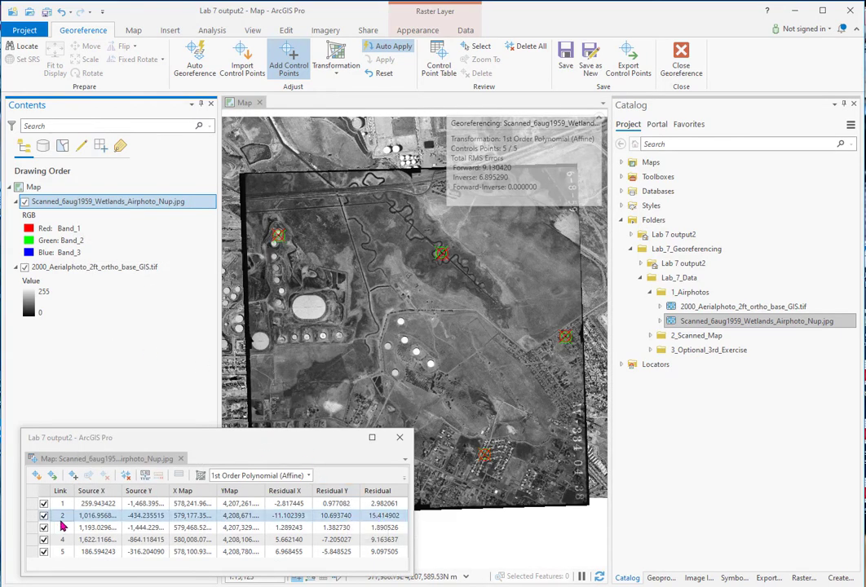
scroll(445, 253, up, 5)
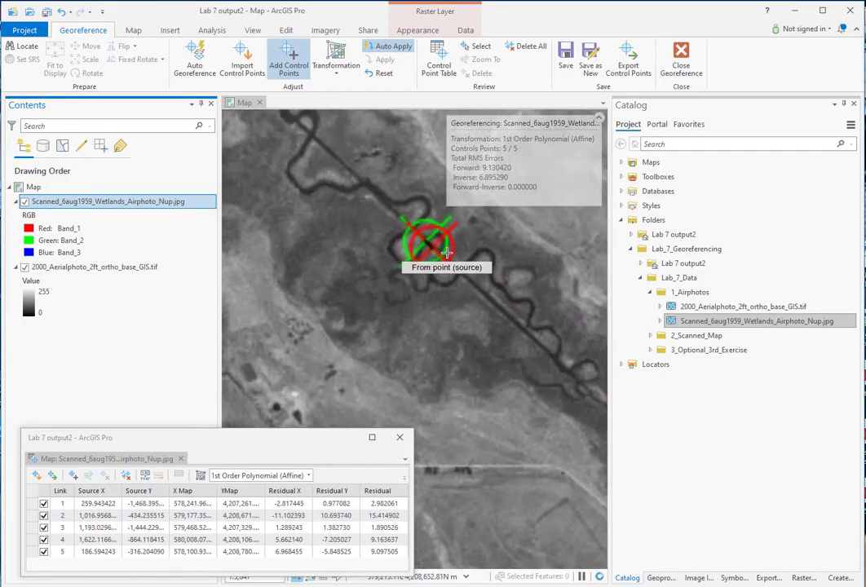
scroll(388, 273, down, 2)
scroll(389, 272, up, 3)
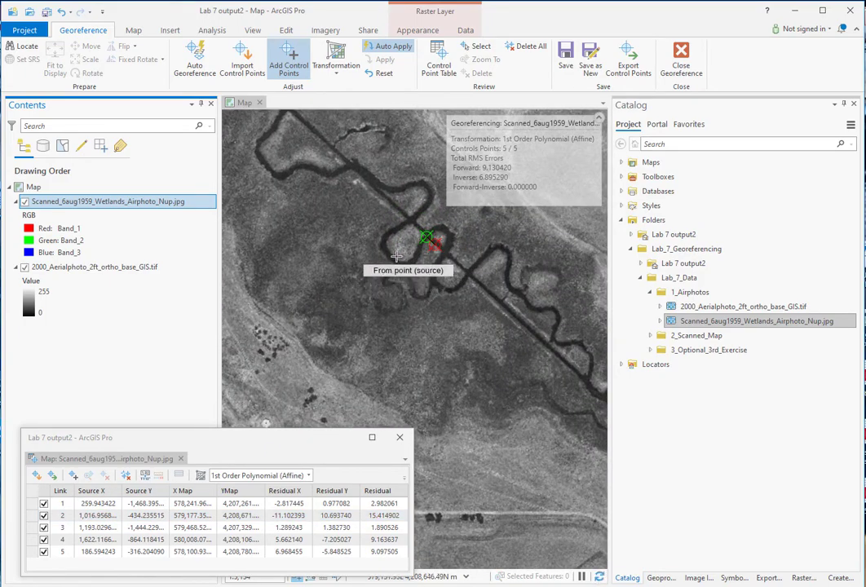
click(27, 517)
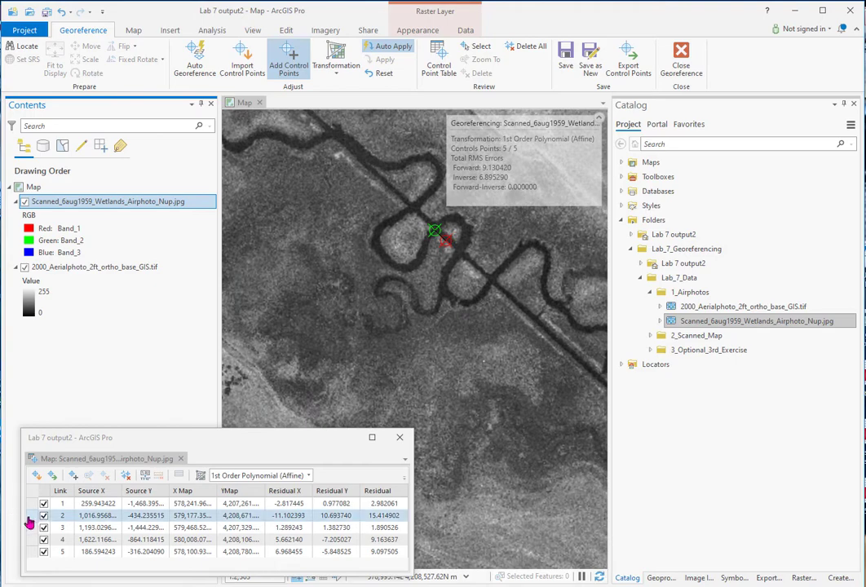
click(30, 519)
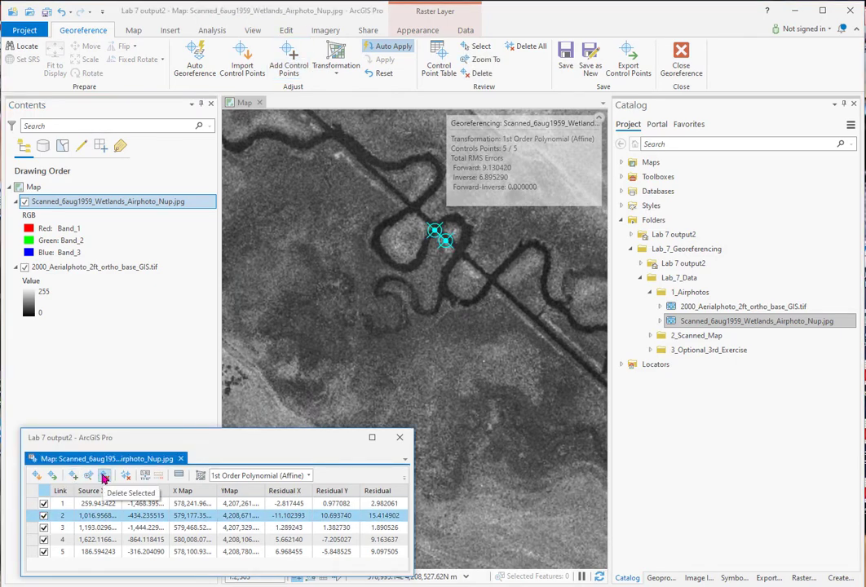
click(104, 476)
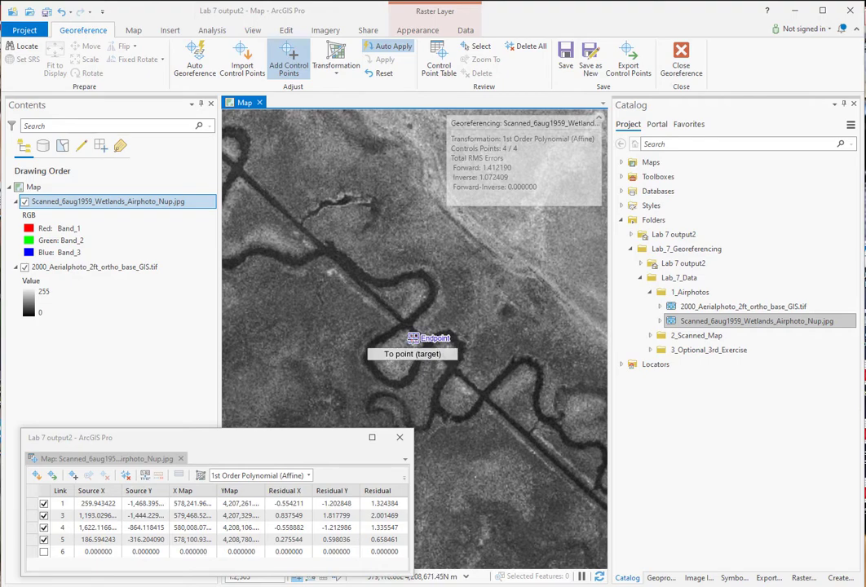
Step: Add a replacement control point linking the marsh bank just southeast of the channel crossing to the 2000 photo, and redisplay the scanned airphoto at full extent
click(25, 202)
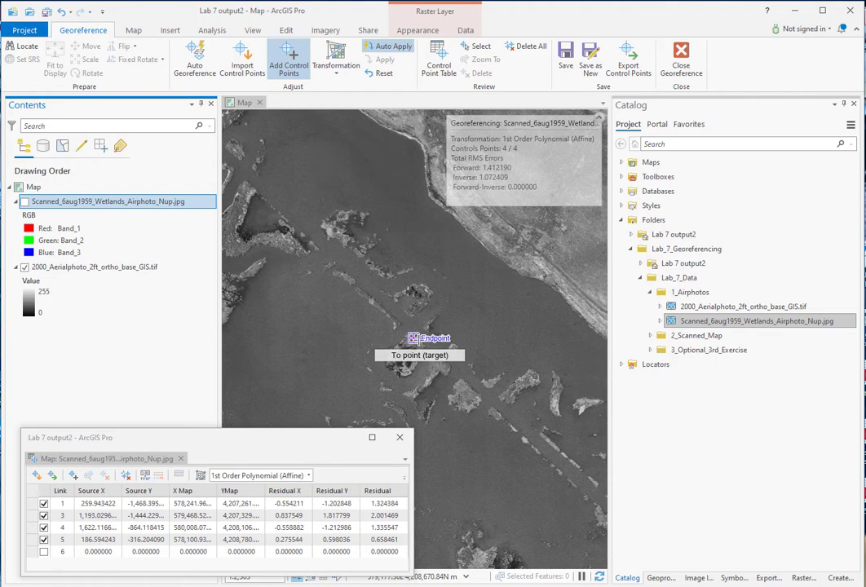
scroll(414, 337, up, 2)
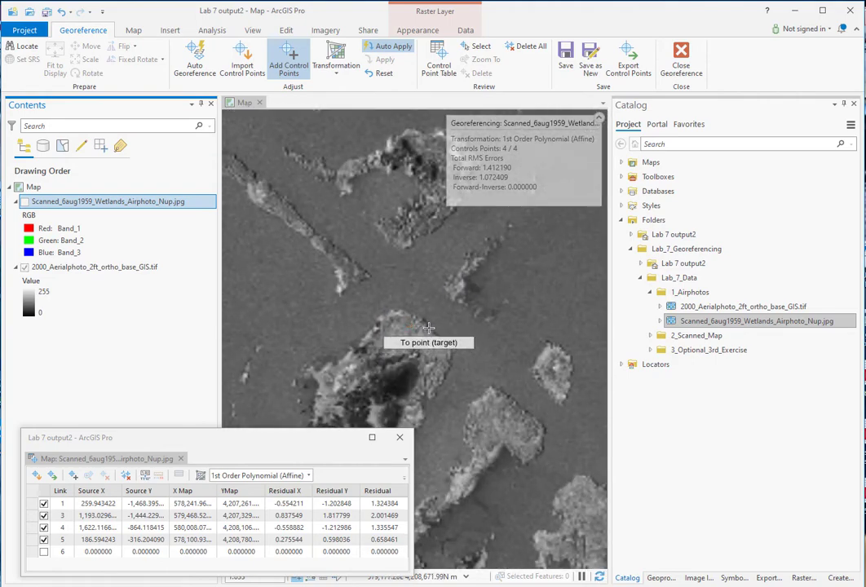
click(428, 328)
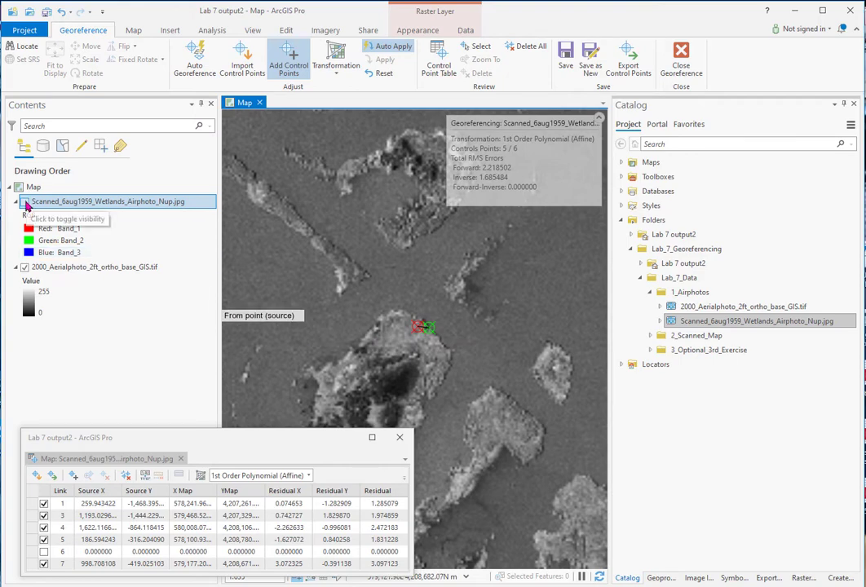
click(25, 202)
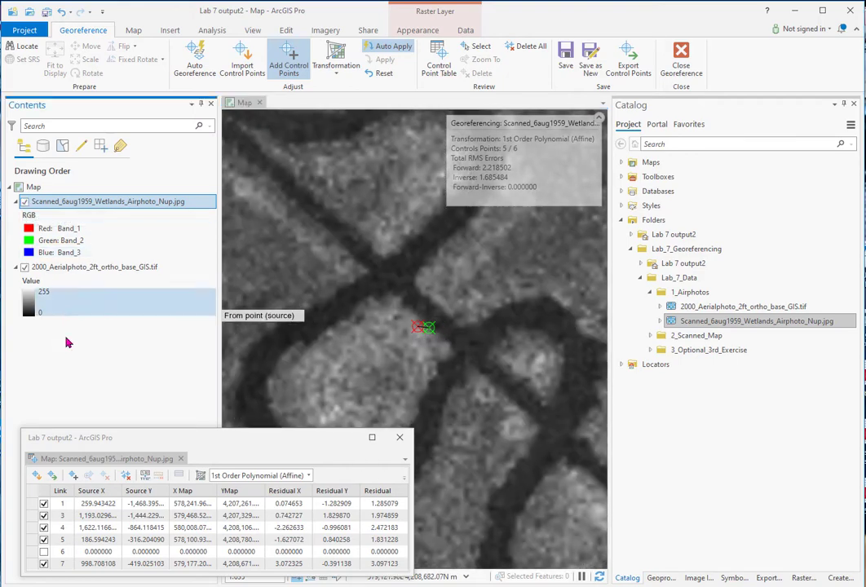
right_click(82, 201)
click(123, 343)
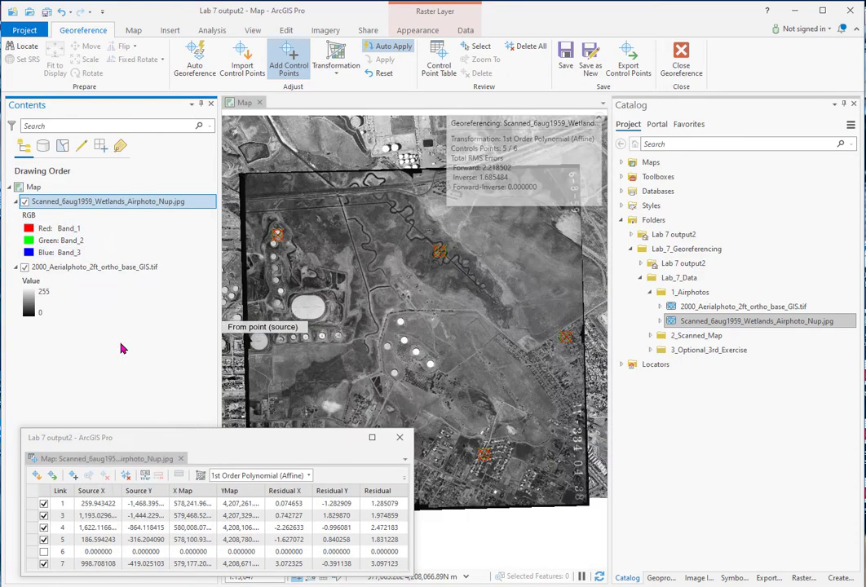
Step: Delete the empty, unchecked link 6 from the control point table and shift the table window slightly
click(43, 552)
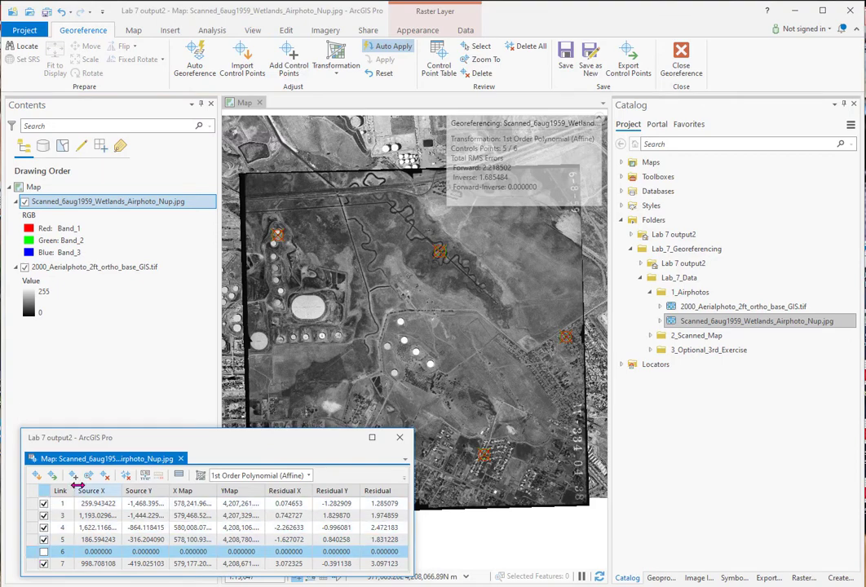
click(105, 477)
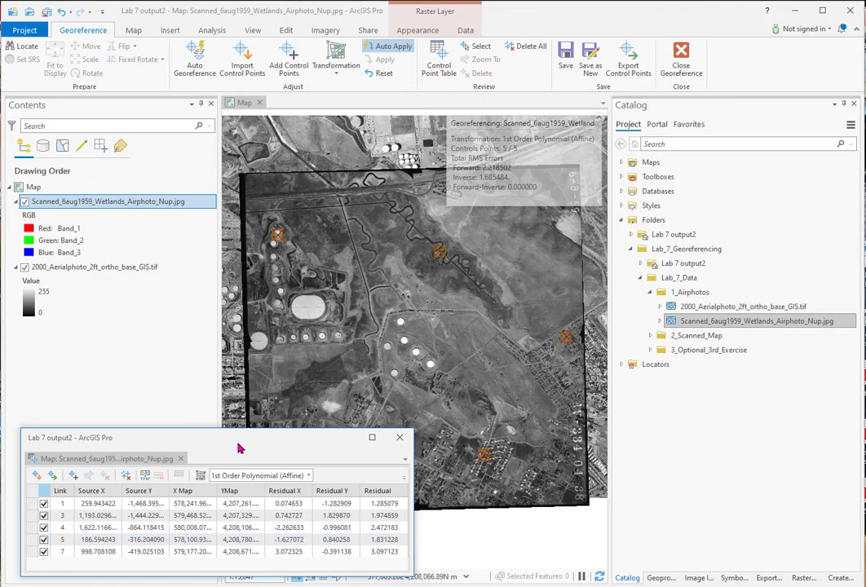
drag(251, 447, 252, 451)
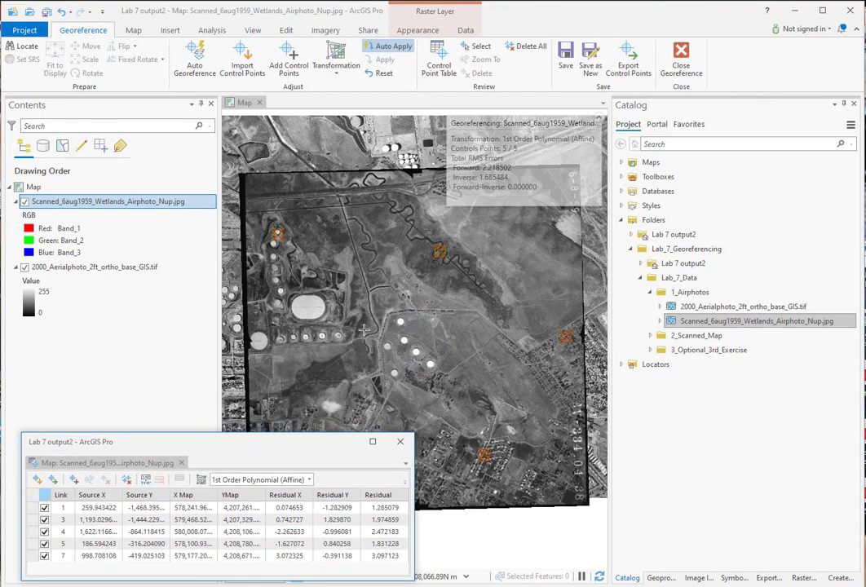
Step: Export only the enabled control points to a text file named gcps_3 in Lab 7 output2
click(633, 57)
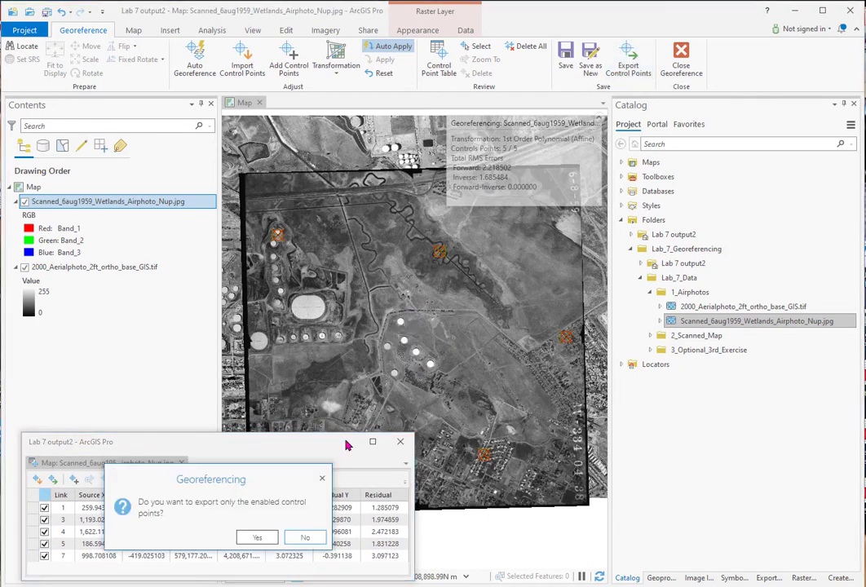
click(257, 537)
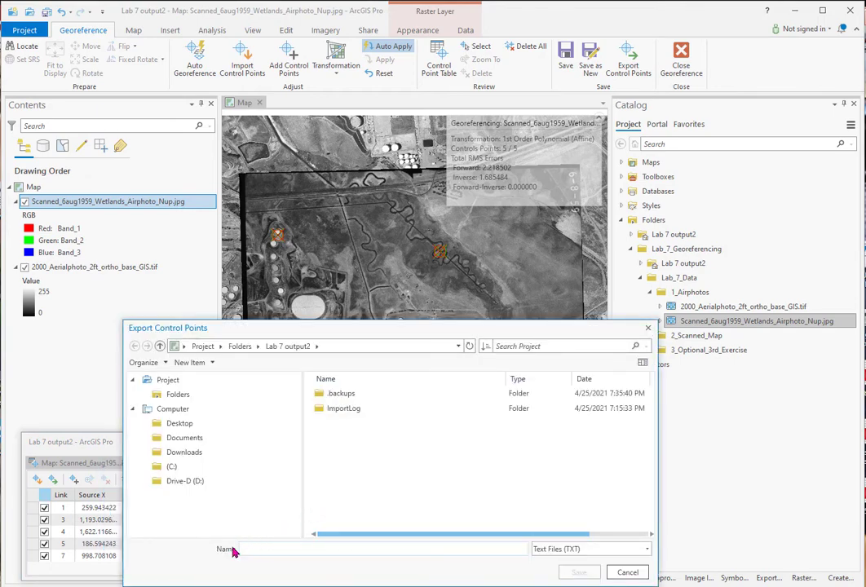
text(gcps_3)
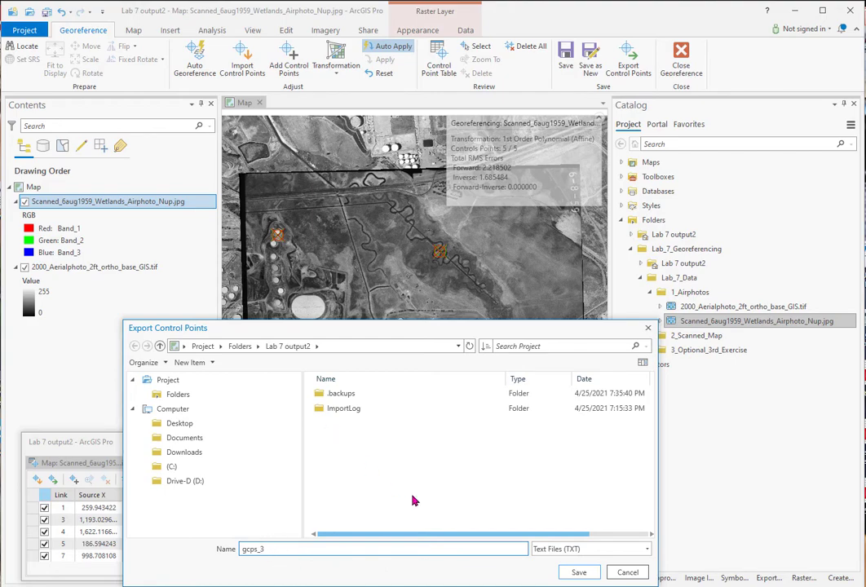
click(578, 571)
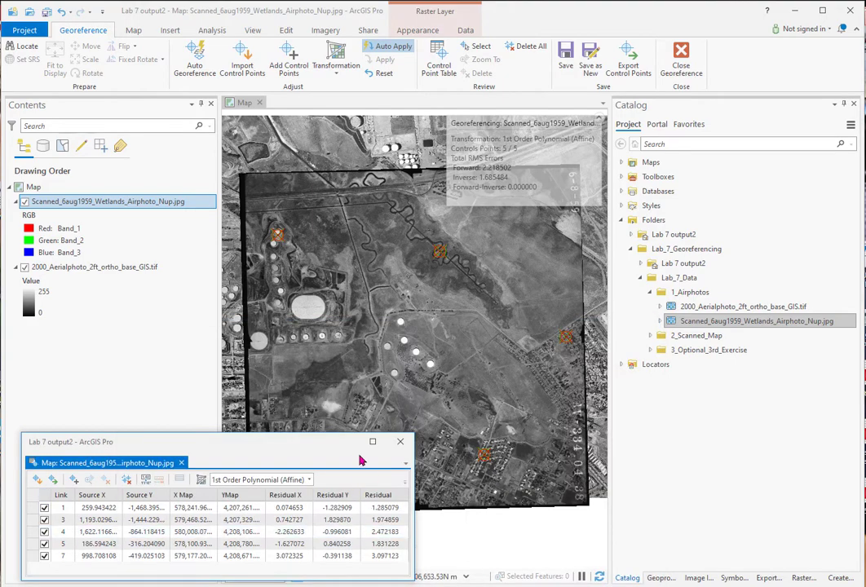
Step: Save the georeferencing and export the scanned airphoto as a new TIFF raster named 1959_georef in Lab 7 output2
click(566, 56)
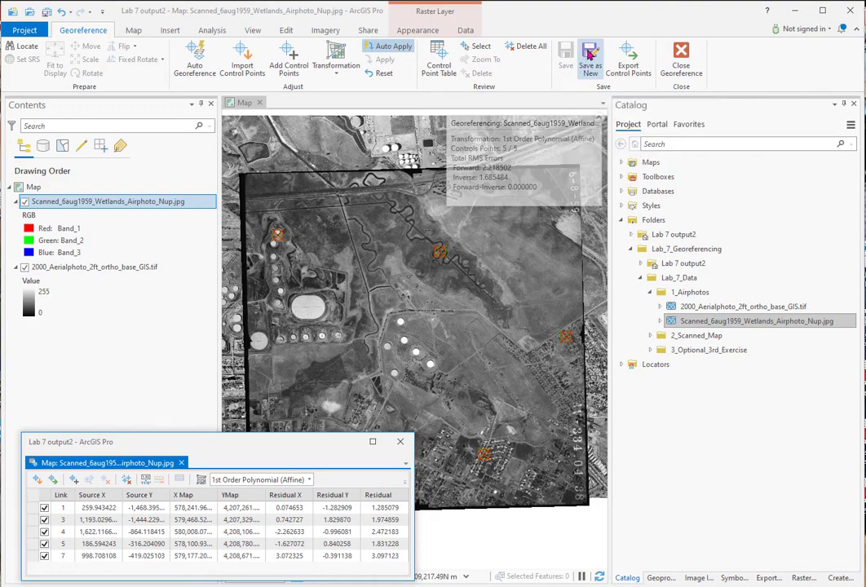
click(589, 55)
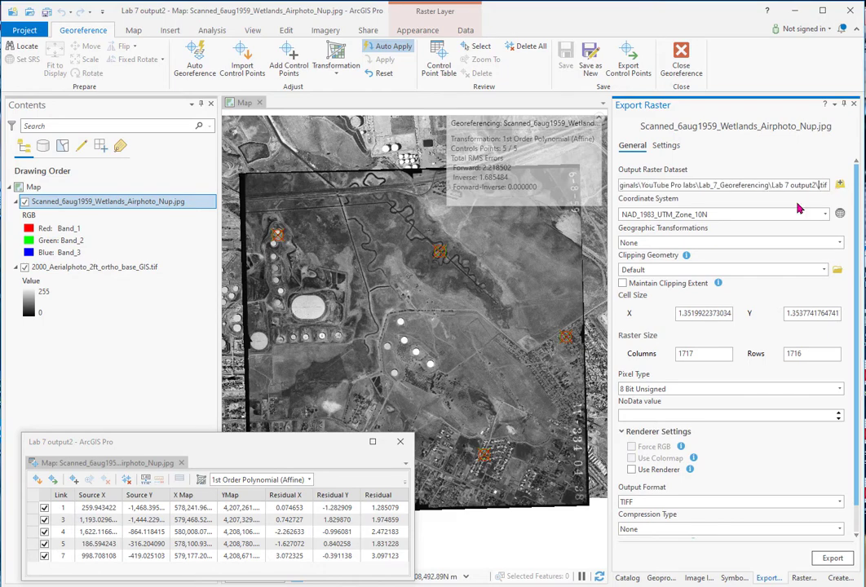
text(1959)
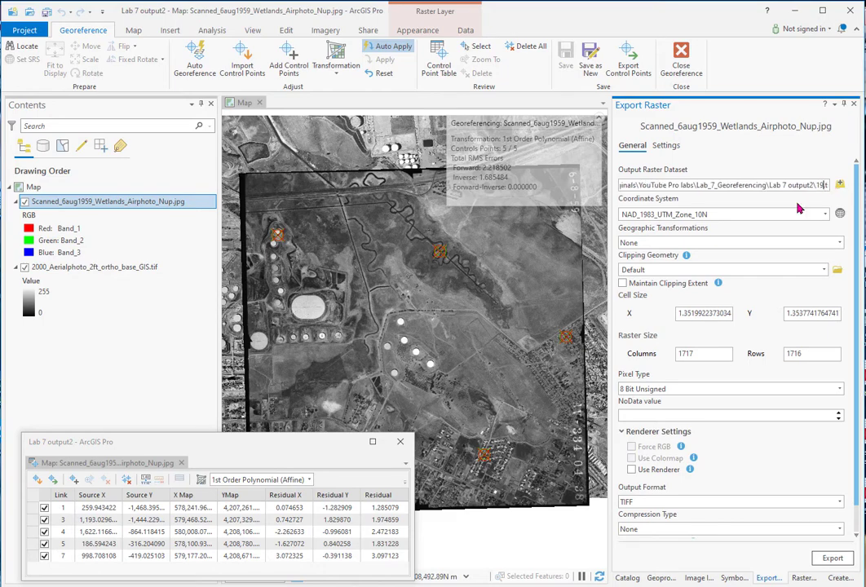
text(_geo)
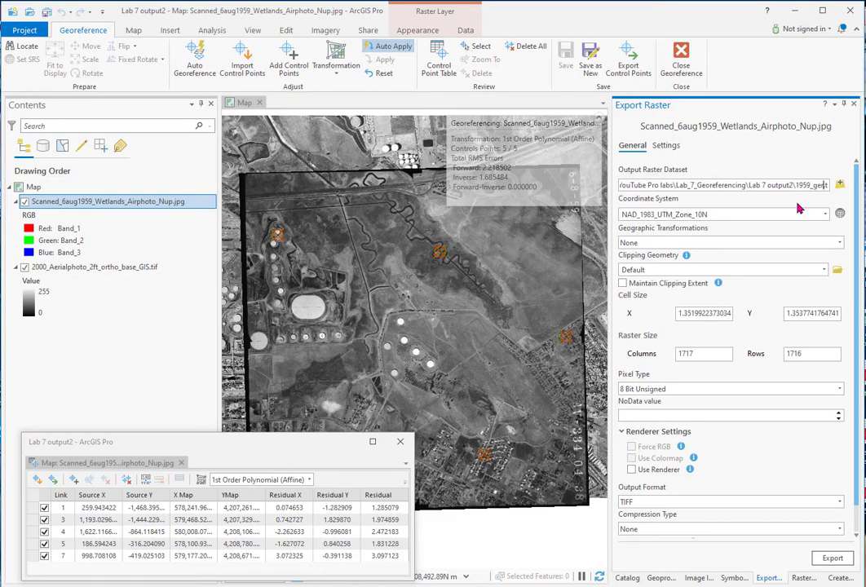
text(ref)
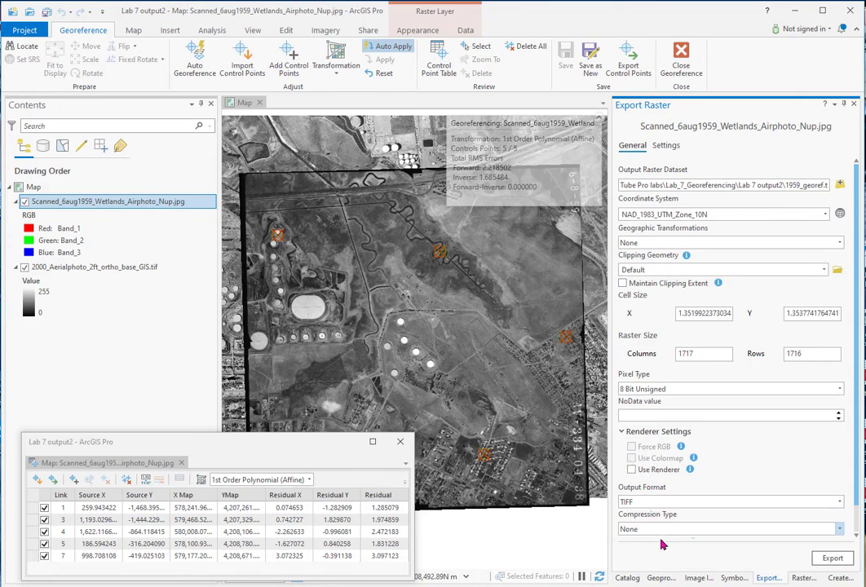
click(832, 558)
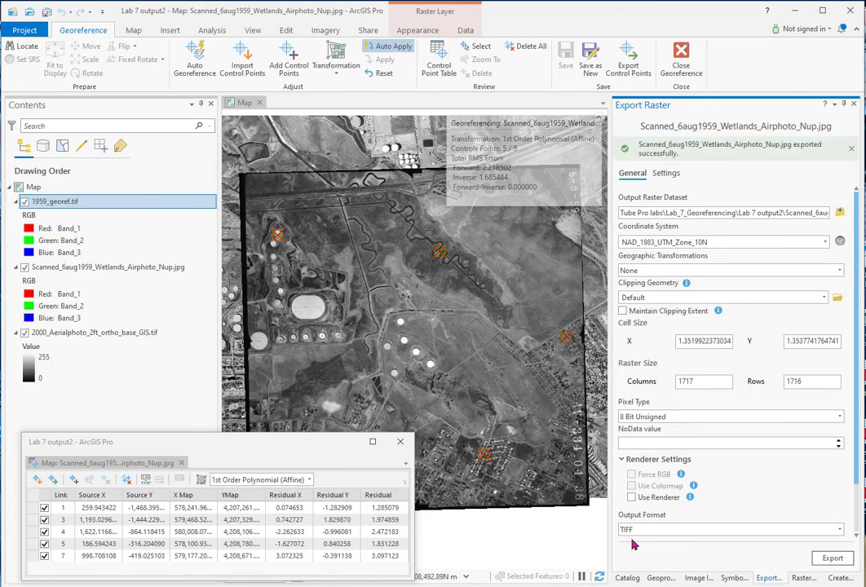
Step: Hide the original scanned airphoto, toggle 1959_georef.tif off and on to check it, and close the control point table
click(24, 267)
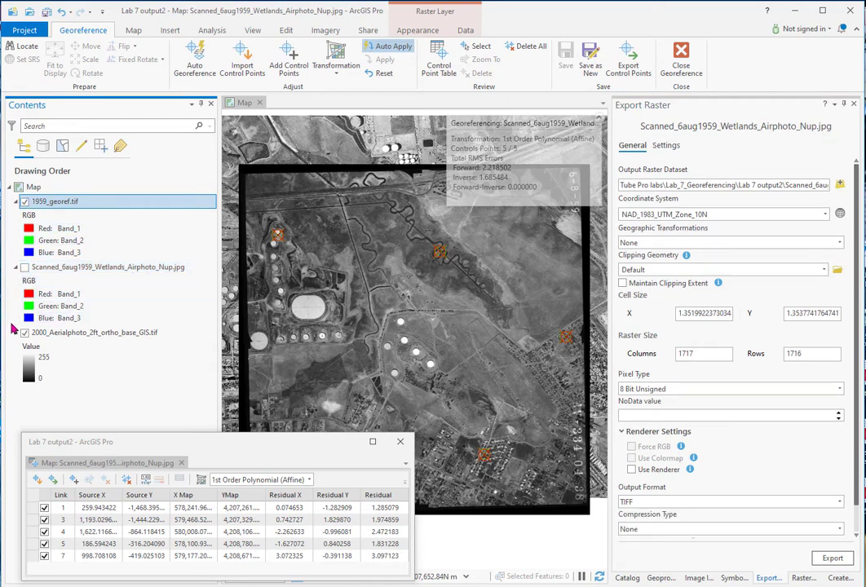
click(25, 201)
click(24, 201)
click(400, 443)
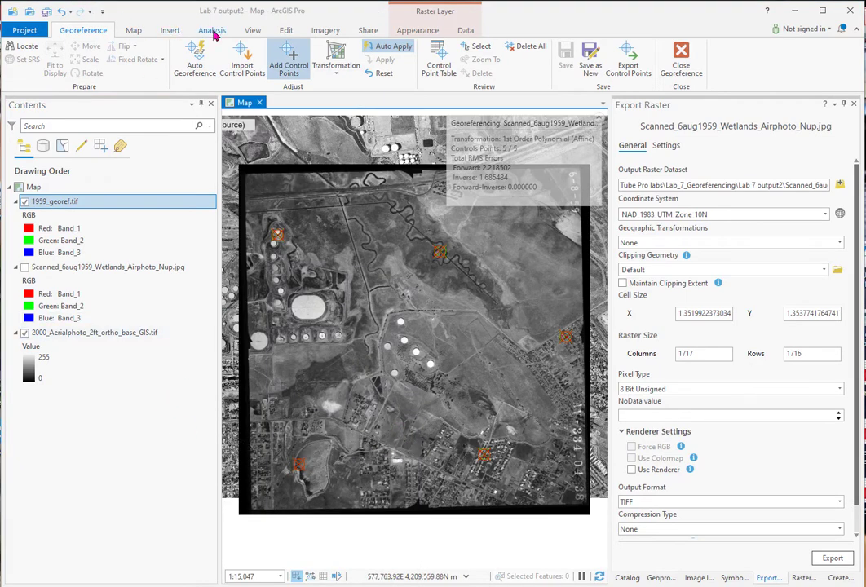
Step: Swipe 1959_georef.tif against the 2000 photo at several zoom levels to compare alignment, then return to the layer's full extent
click(412, 31)
click(159, 59)
drag(364, 196, 432, 163)
scroll(469, 319, up, 4)
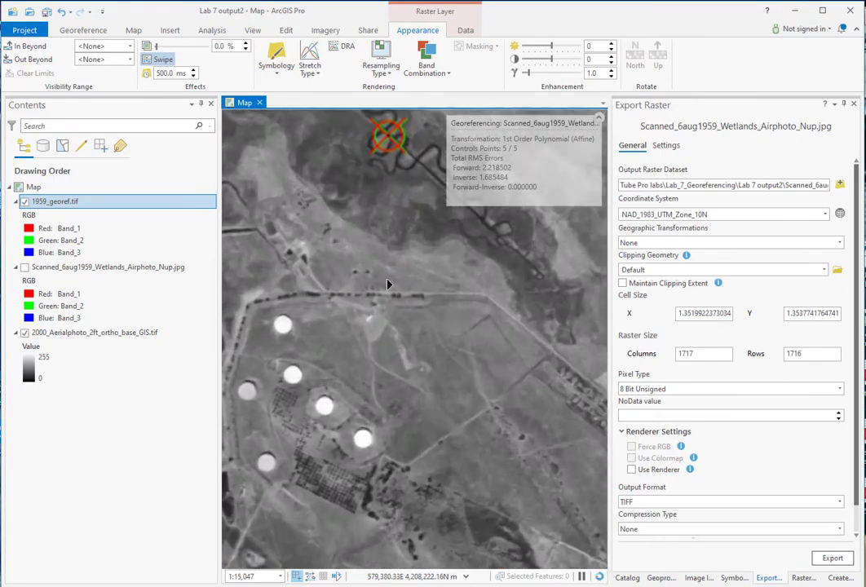
drag(357, 155, 391, 309)
scroll(487, 339, up, 4)
scroll(386, 309, down, 1)
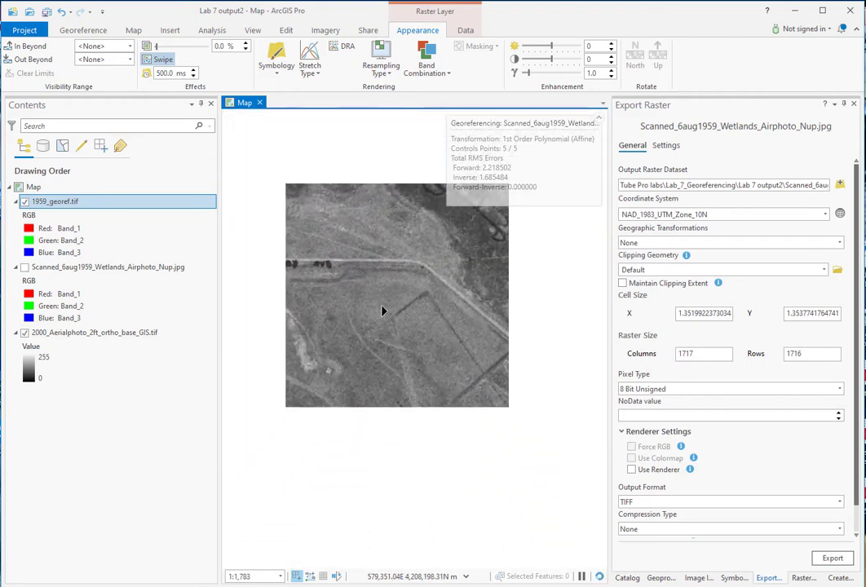
scroll(383, 311, down, 4)
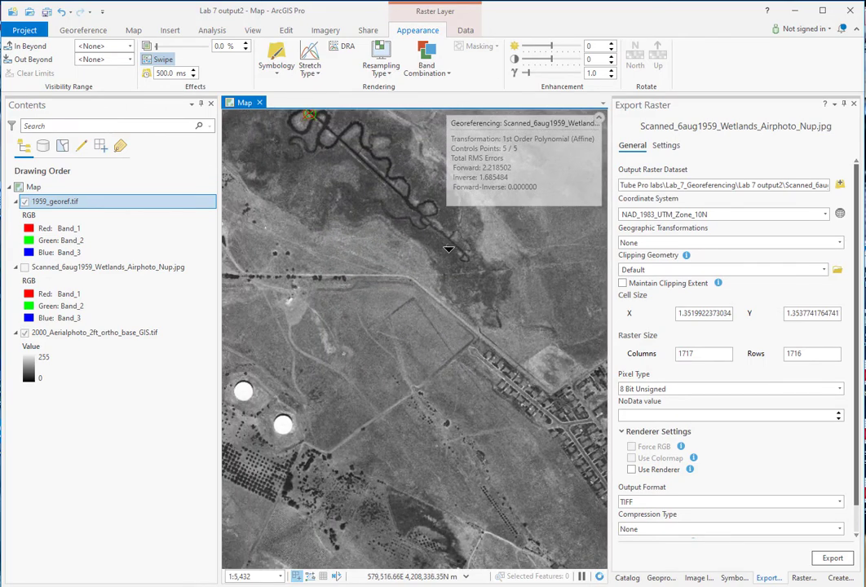
drag(455, 243, 273, 375)
right_click(85, 203)
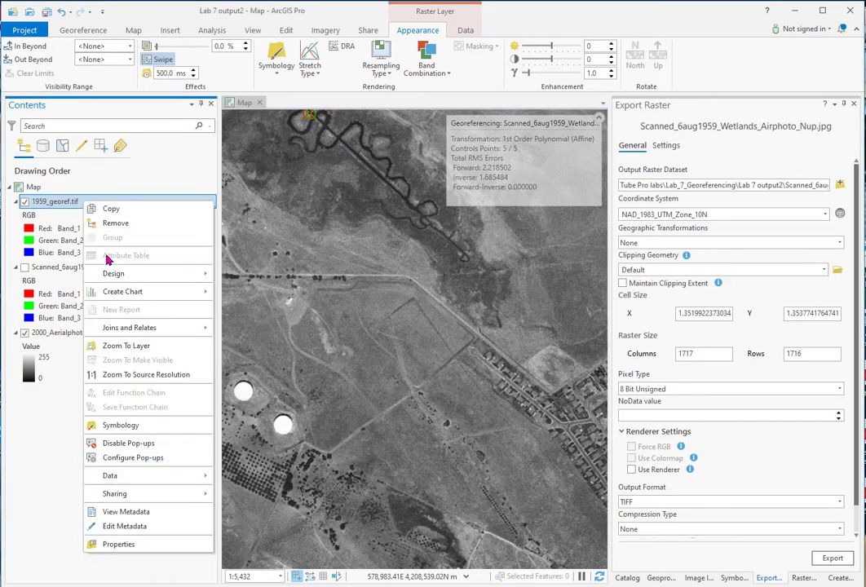
click(124, 346)
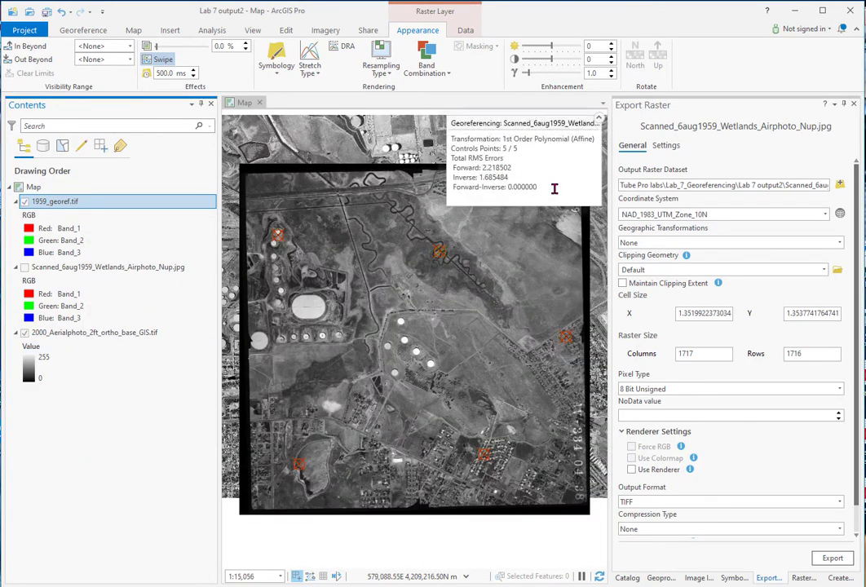
Step: Make the black border of 1959_georef.tif transparent by enabling its background value of 0, 0, 0 with no color
click(732, 577)
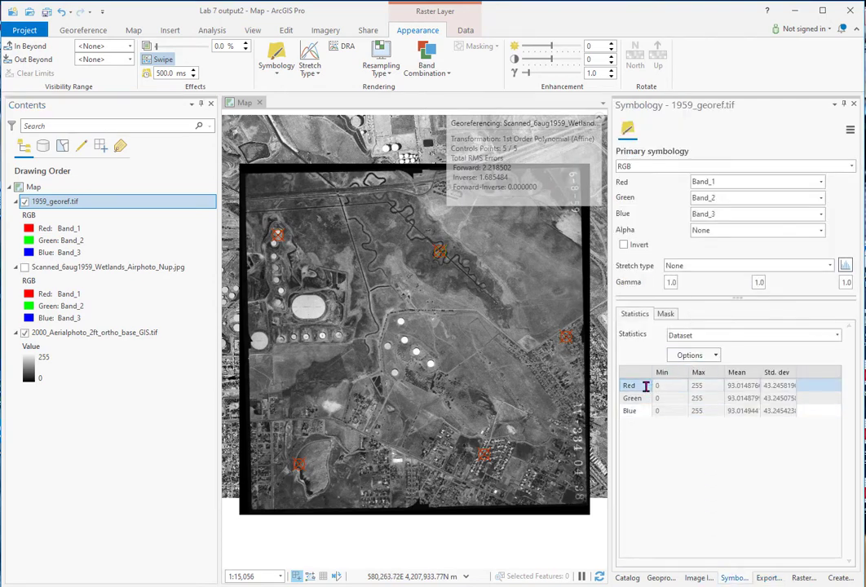
click(667, 315)
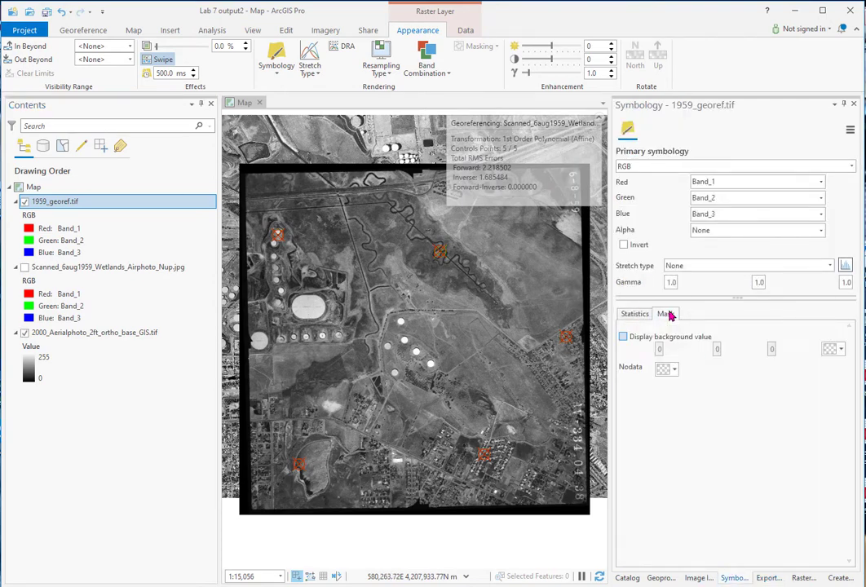
click(623, 336)
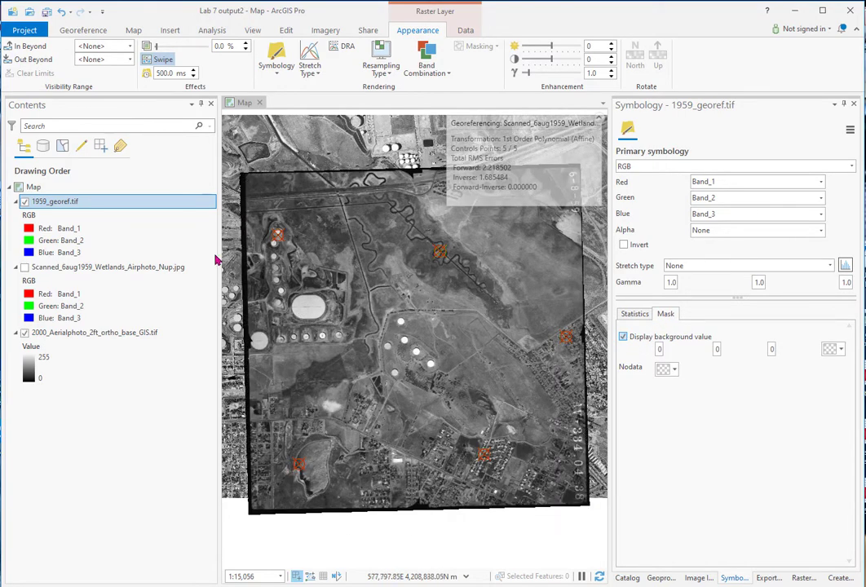
Step: Change the primary symbology of 1959_georef.tif from RGB to Stretch
click(851, 166)
click(752, 223)
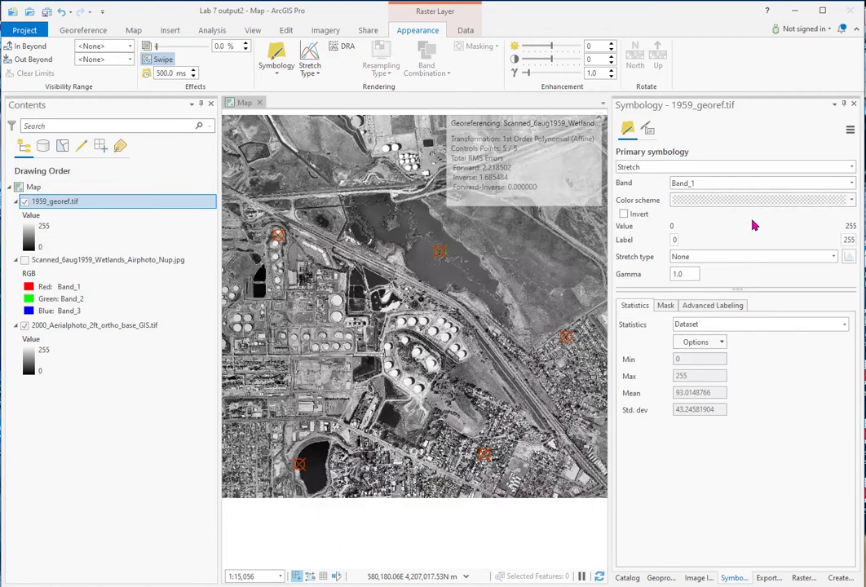
Step: Export 1959_georef.tif as a TIFF raster named 1959_BW_georef in Lab 7 output2, using its current renderer
right_click(63, 206)
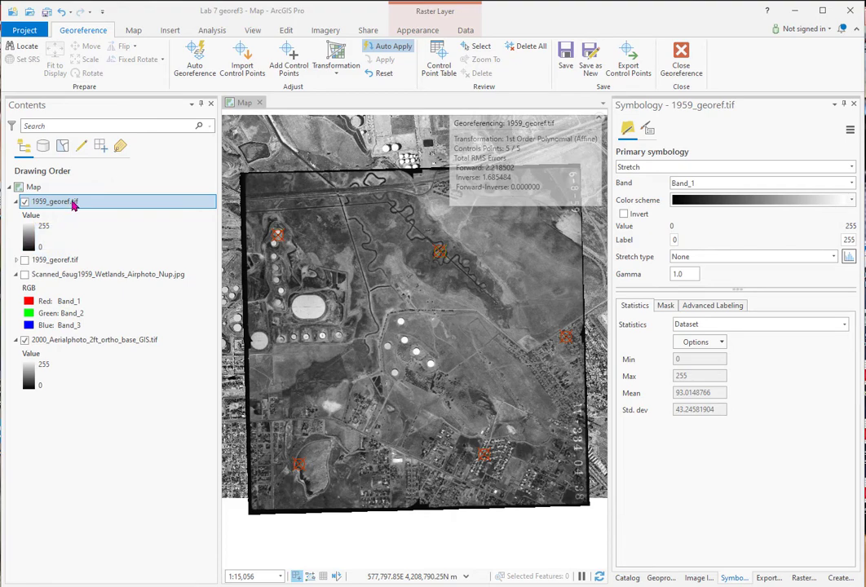
right_click(72, 201)
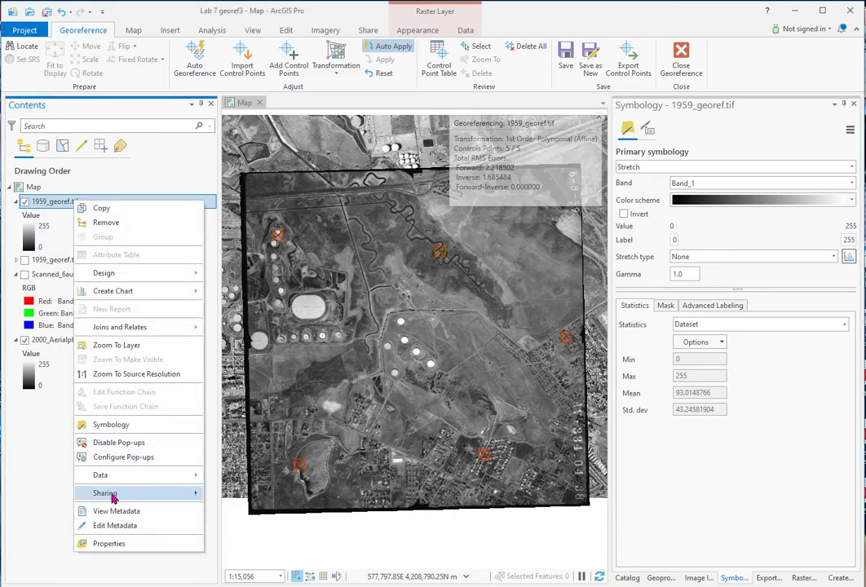
mouse_move(112, 476)
click(245, 490)
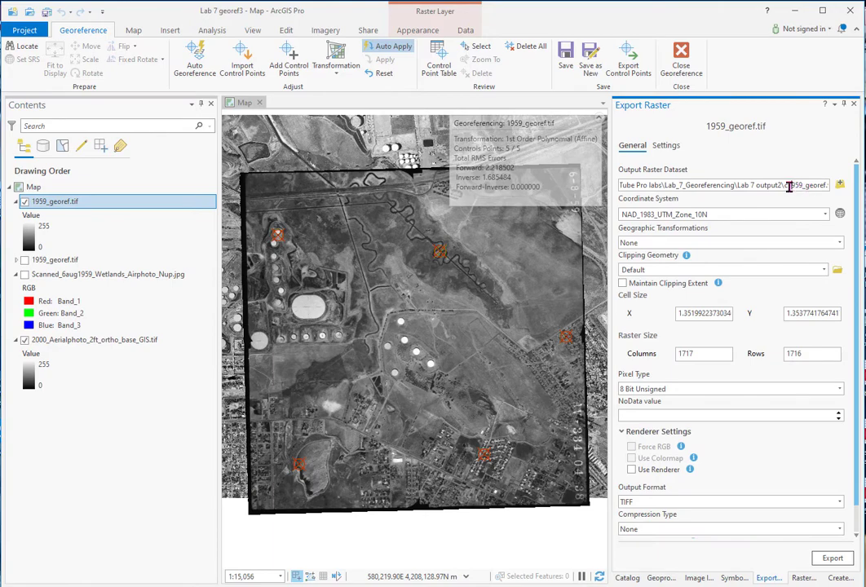
key(BackSpace)
text(2)
click(632, 470)
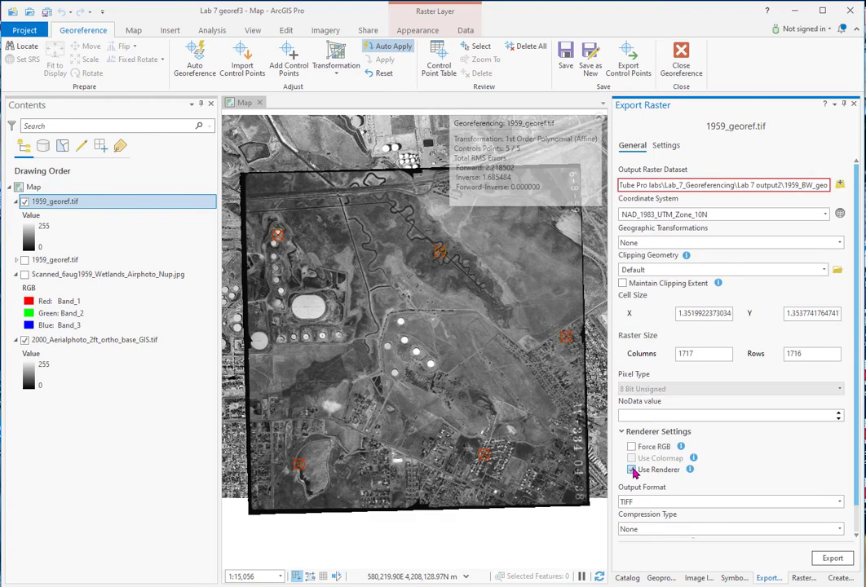
click(833, 559)
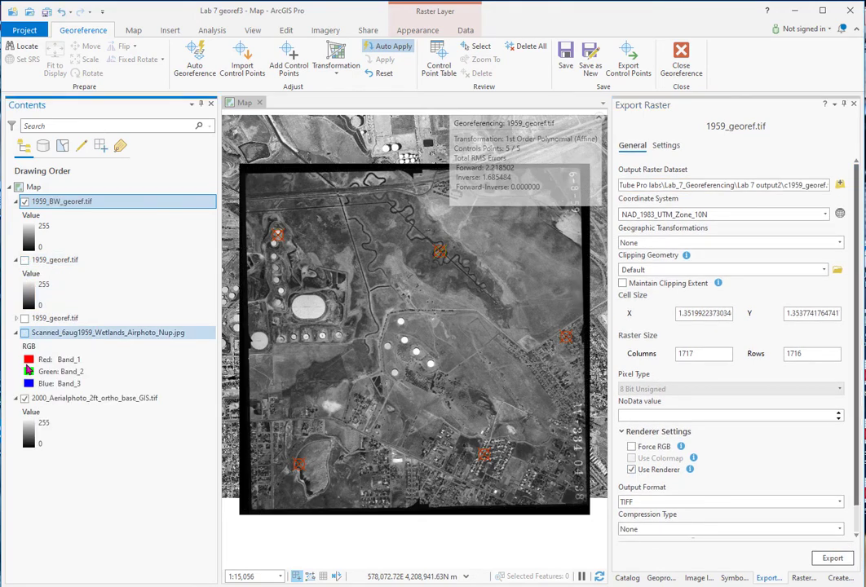
Step: Close the georeferencing session with the 2000 aerial photo hidden, and save the project
click(24, 398)
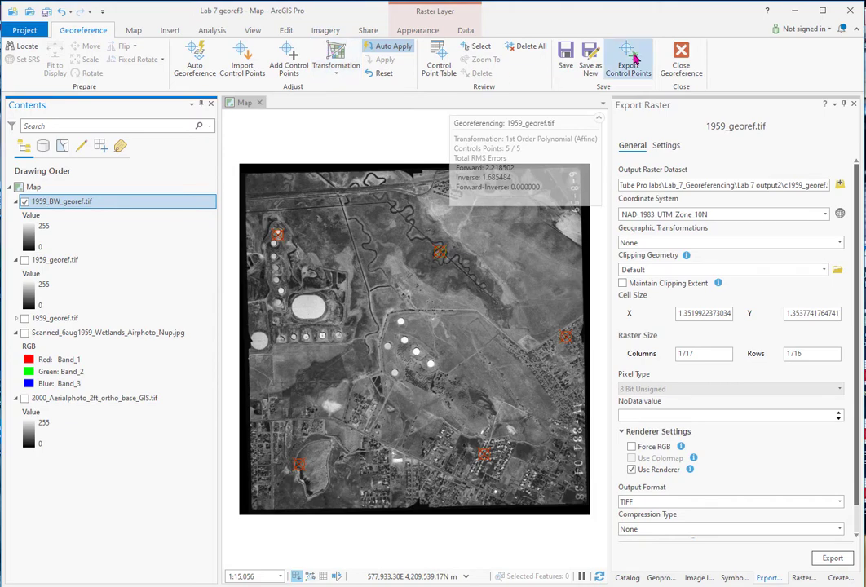
click(683, 56)
click(472, 325)
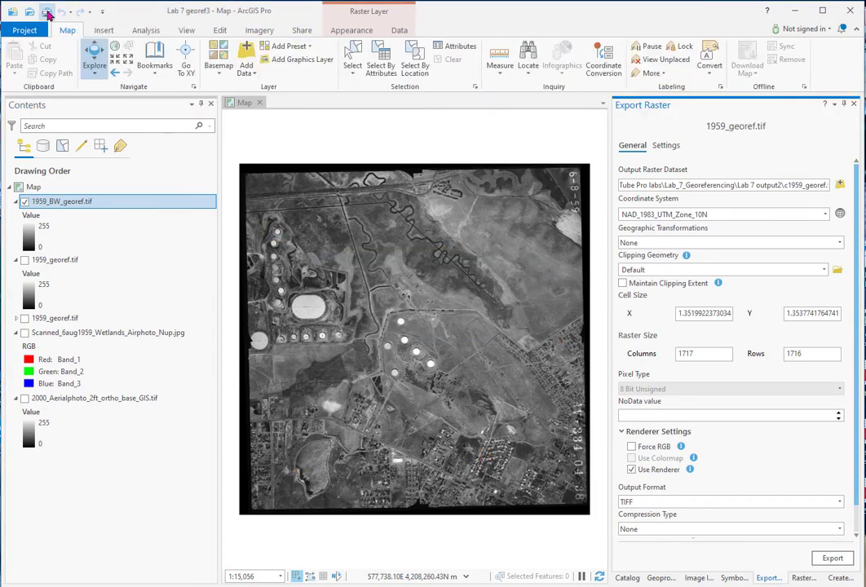
click(46, 13)
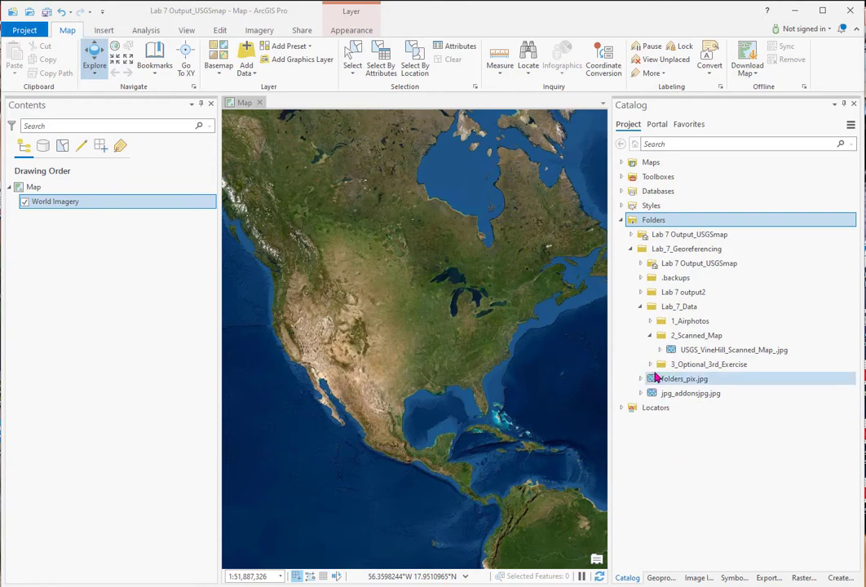
Step: Add USGS_VineHill_Scanned_Map_.jpg from the 2_Scanned_Map folder to the map above World Imagery in the Lab 7 Output_USGSmap project
mouse_move(671, 352)
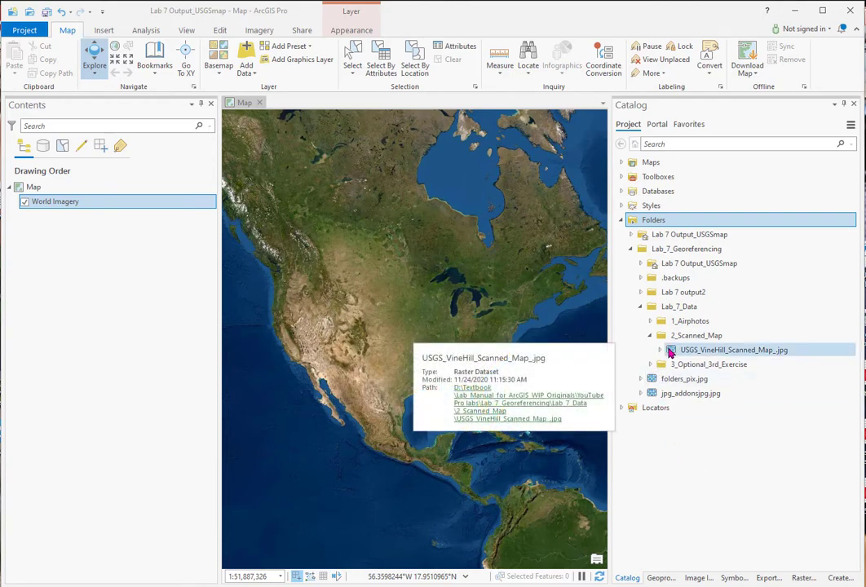
drag(670, 351, 104, 205)
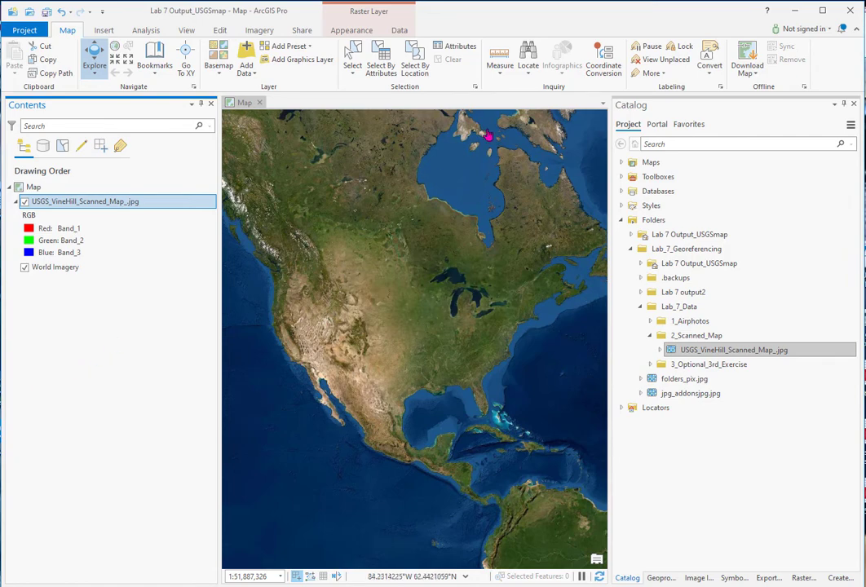
Step: Locate the Port Chicago Naval Magazine National Memorial in Concord, CA, and set the map scale to 1:100,000
click(526, 70)
click(547, 91)
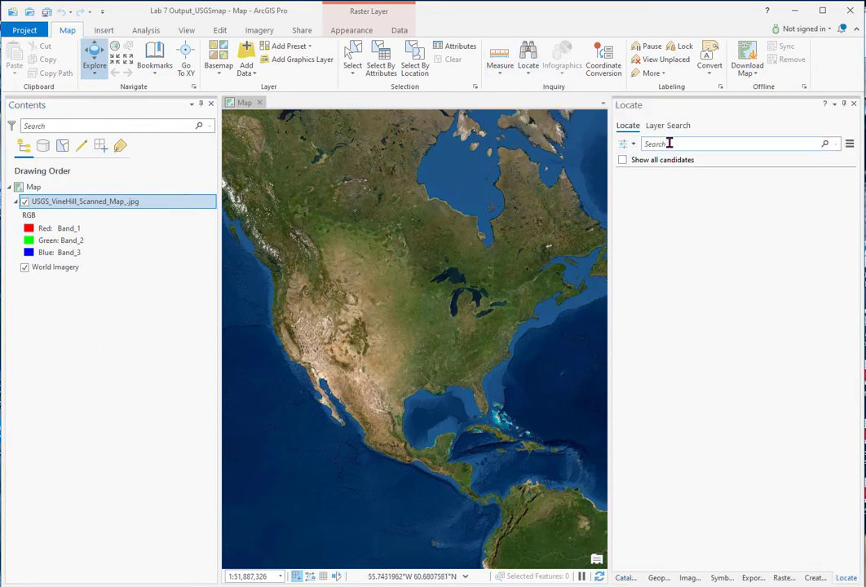
click(669, 144)
text(Port Ch)
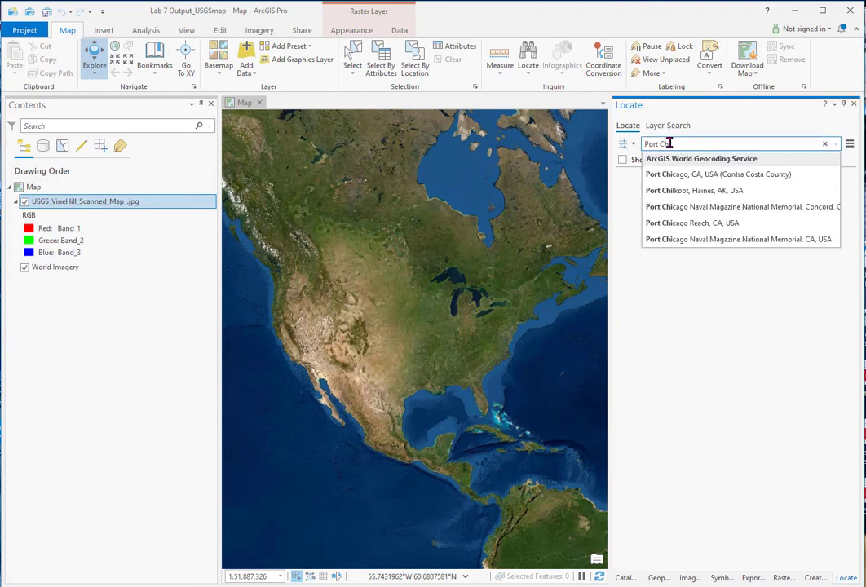
text(icago Naval)
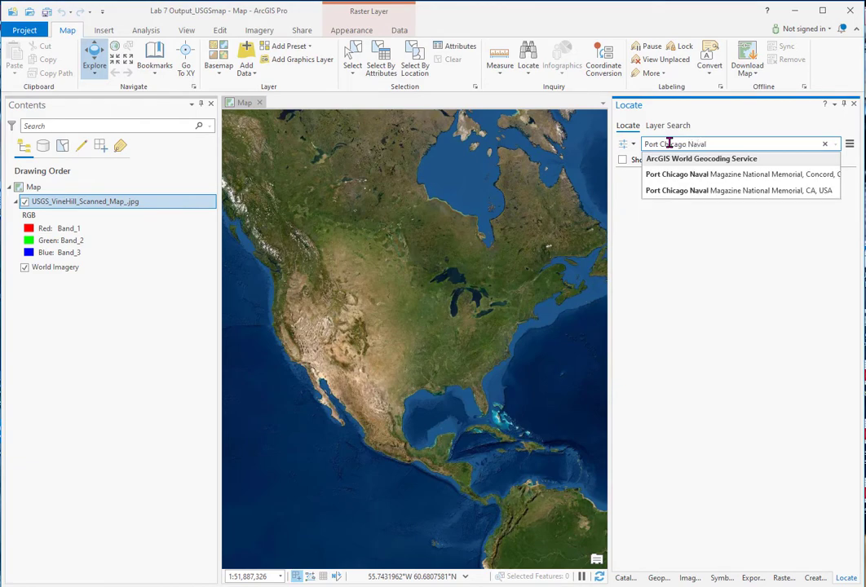
click(708, 174)
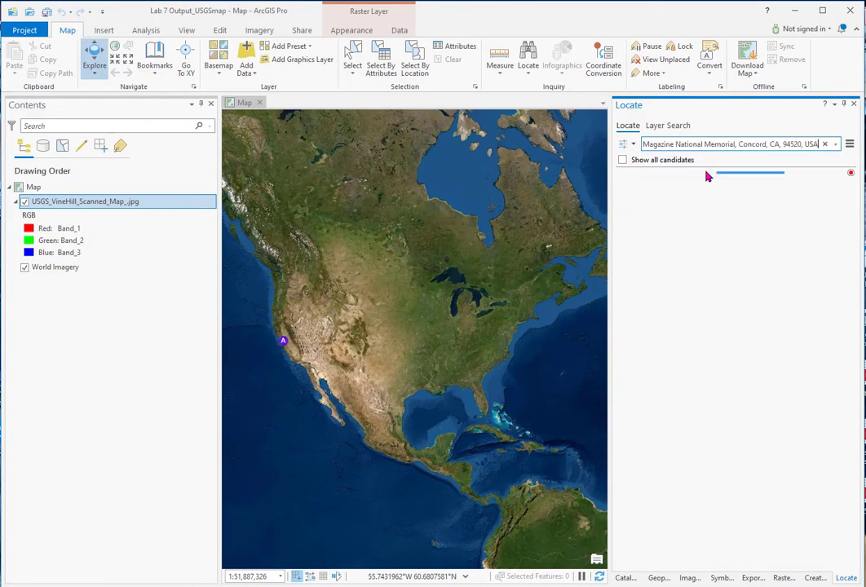
scroll(394, 342, up, 1)
scroll(394, 343, down, 1)
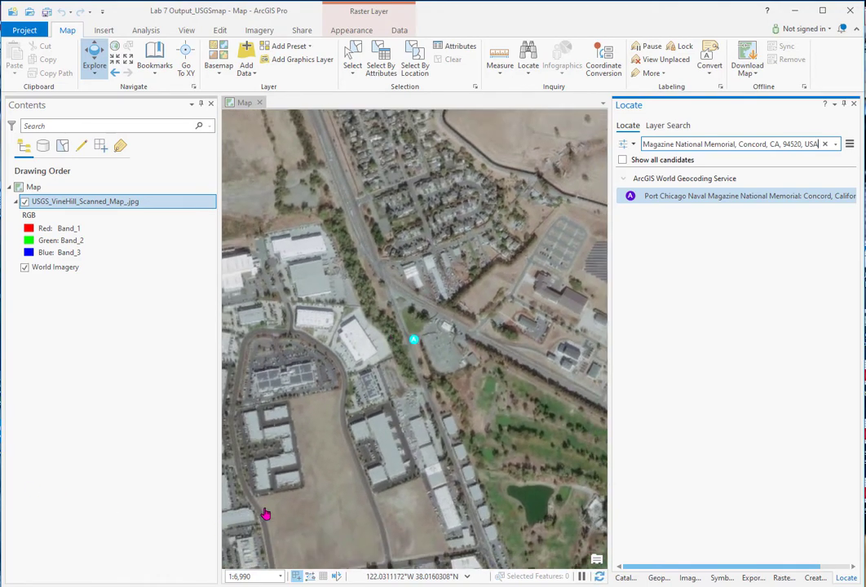
click(278, 576)
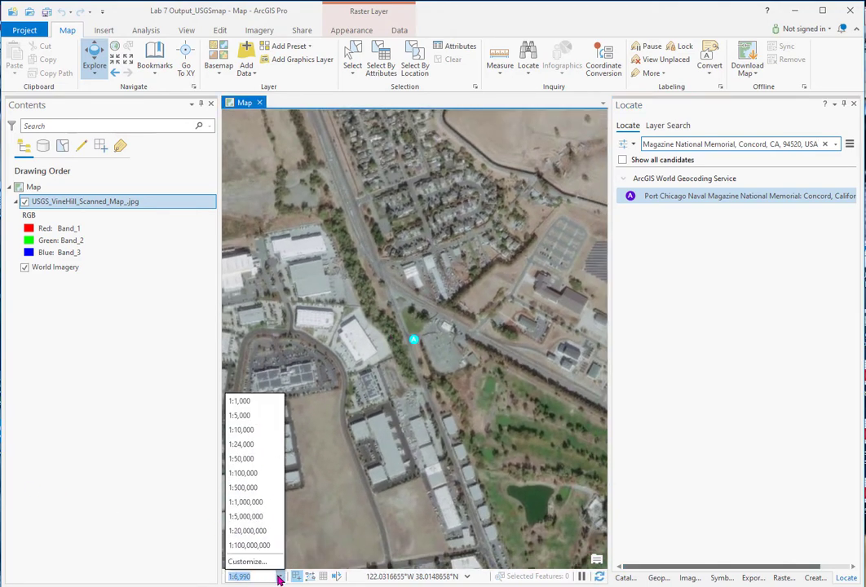
click(247, 472)
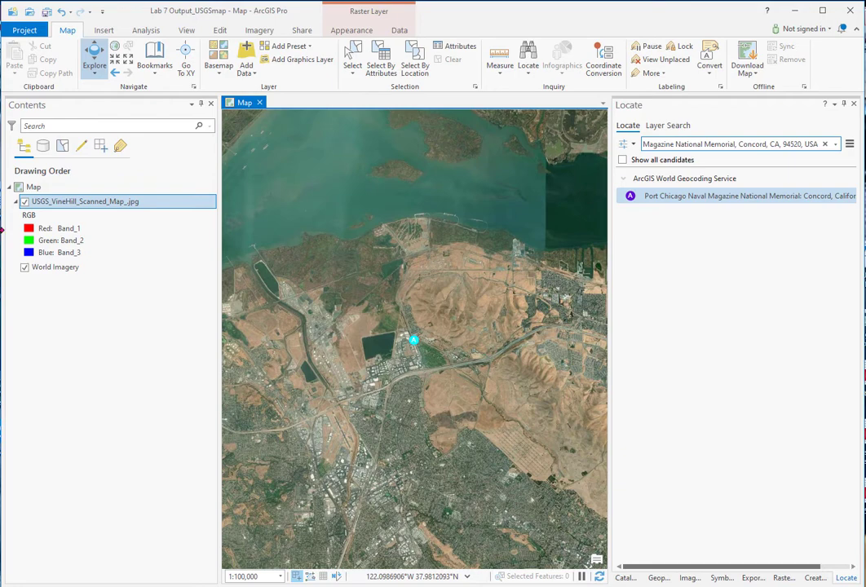
Step: Examine the spatial reference of the World Imagery layer in its source properties, and close them without changes
right_click(57, 270)
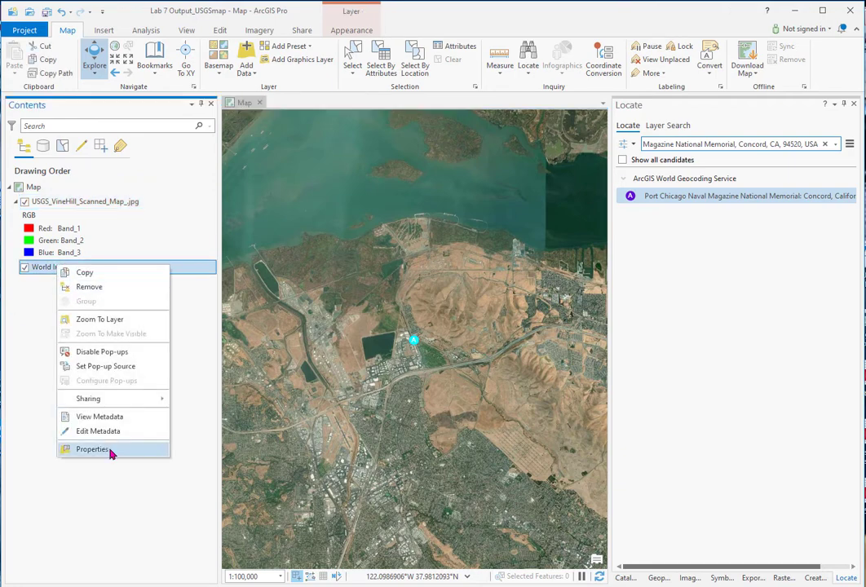
click(112, 456)
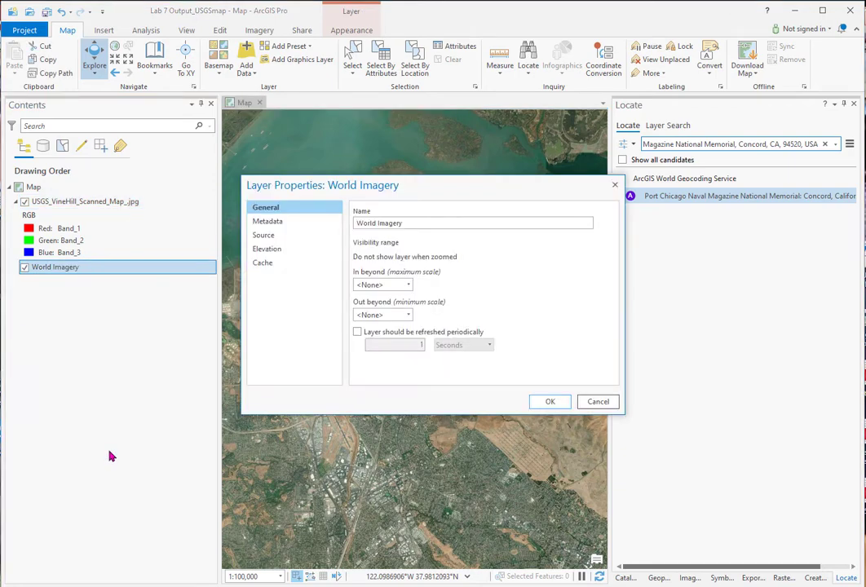
click(264, 235)
click(371, 344)
scroll(377, 353, down, 2)
scroll(377, 353, down, 2)
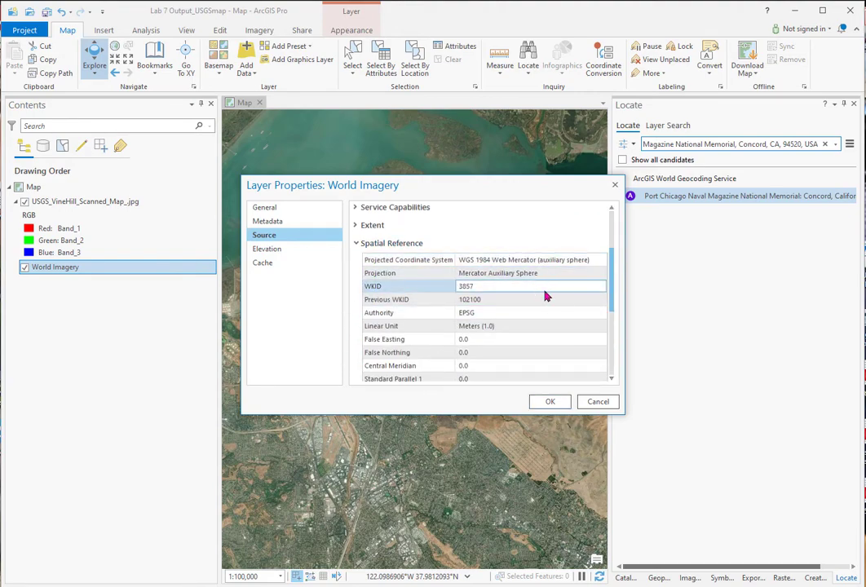
click(598, 404)
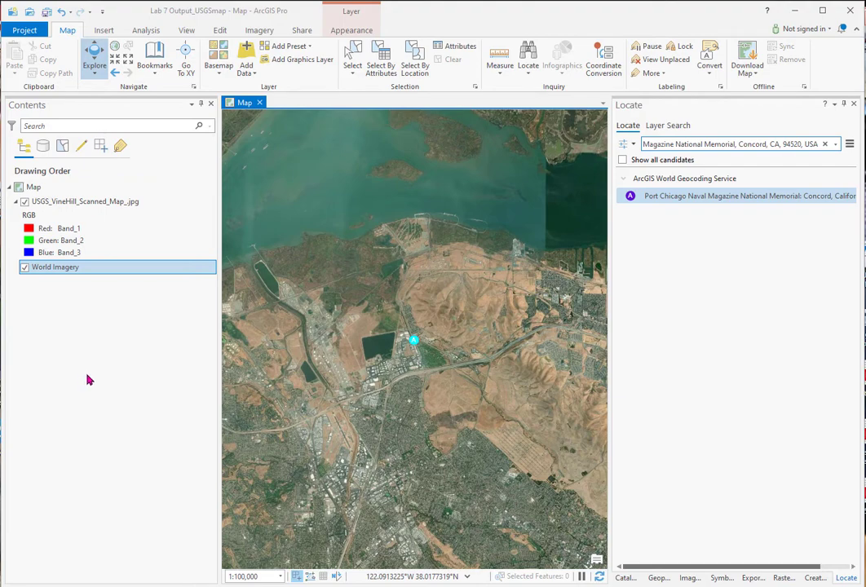
Step: Set the map's projected coordinate system to WGS 1984 UTM Zone 10N
right_click(34, 191)
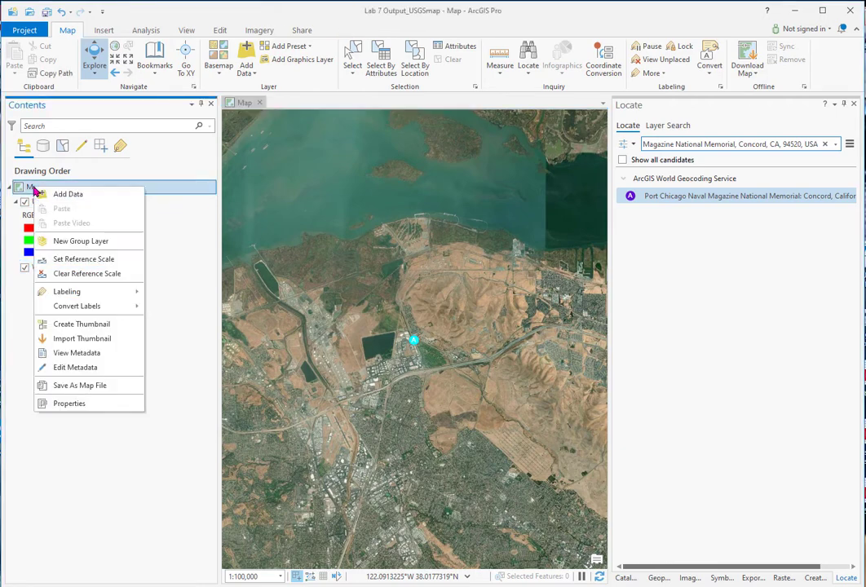
click(68, 403)
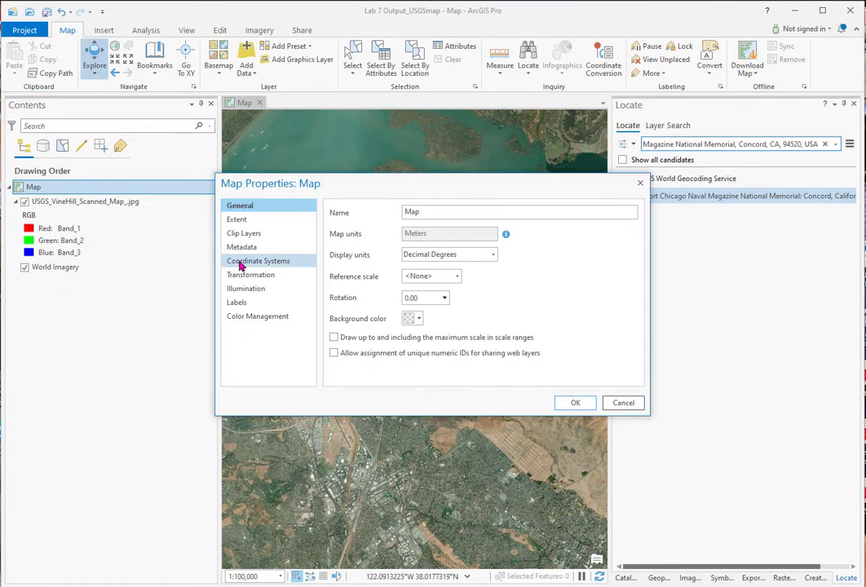
click(245, 260)
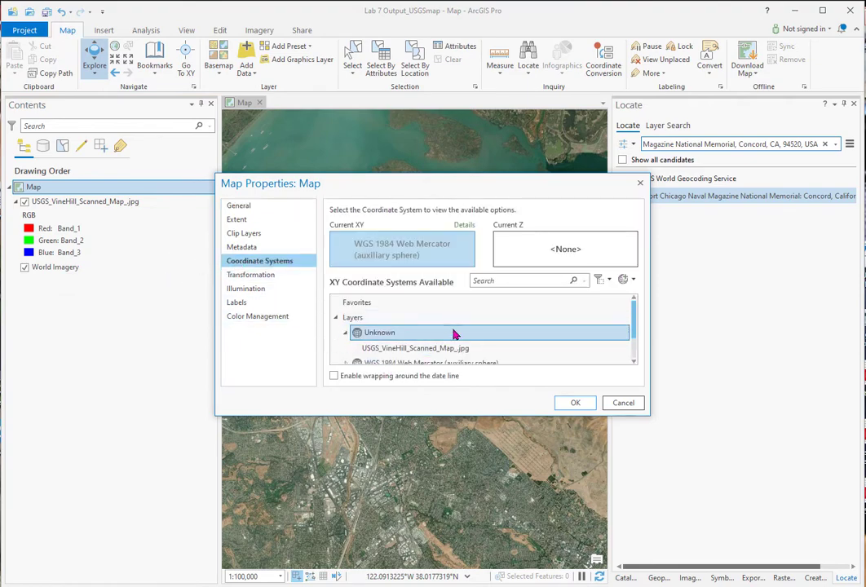
scroll(359, 349, down, 1)
scroll(342, 355, down, 1)
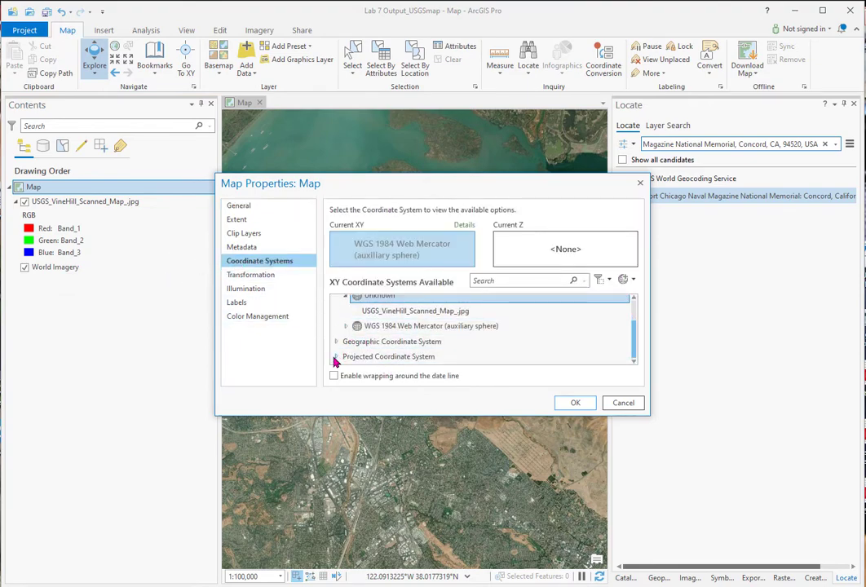
click(334, 359)
scroll(365, 347, down, 3)
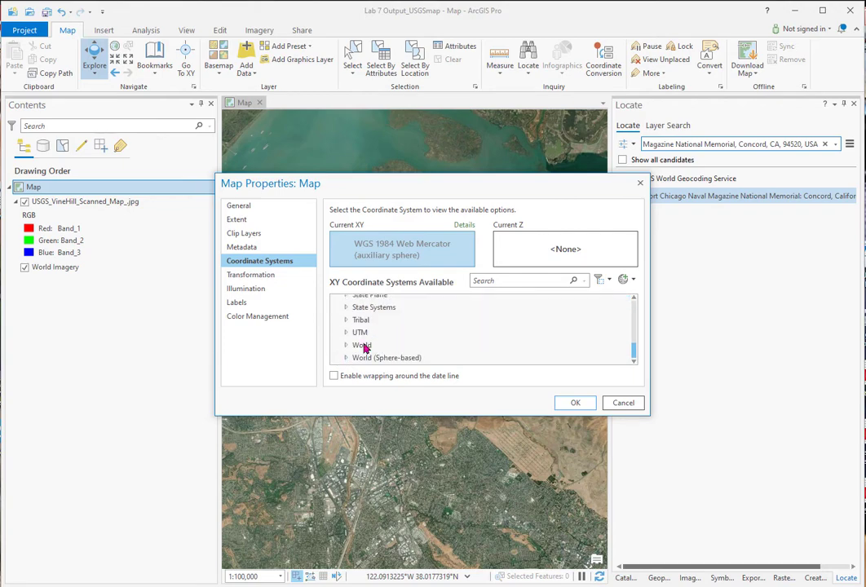
click(345, 333)
scroll(393, 352, down, 3)
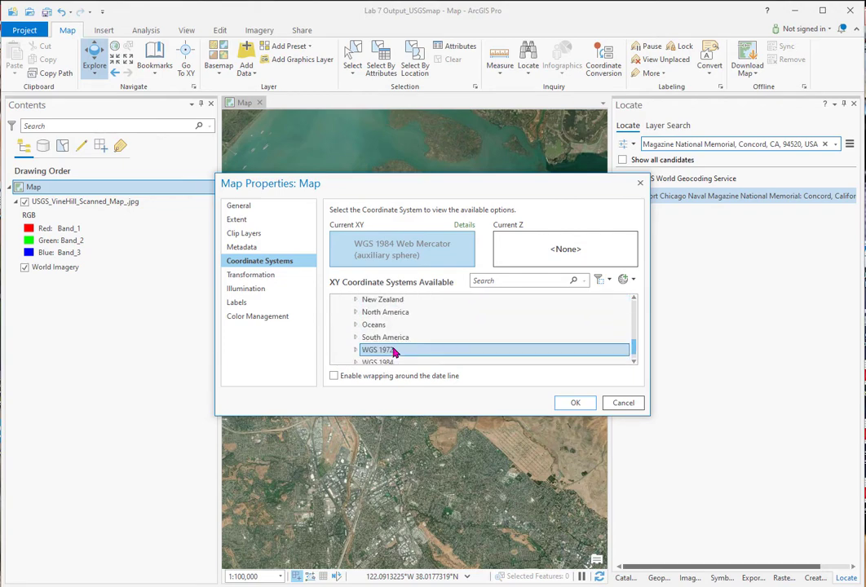
click(356, 333)
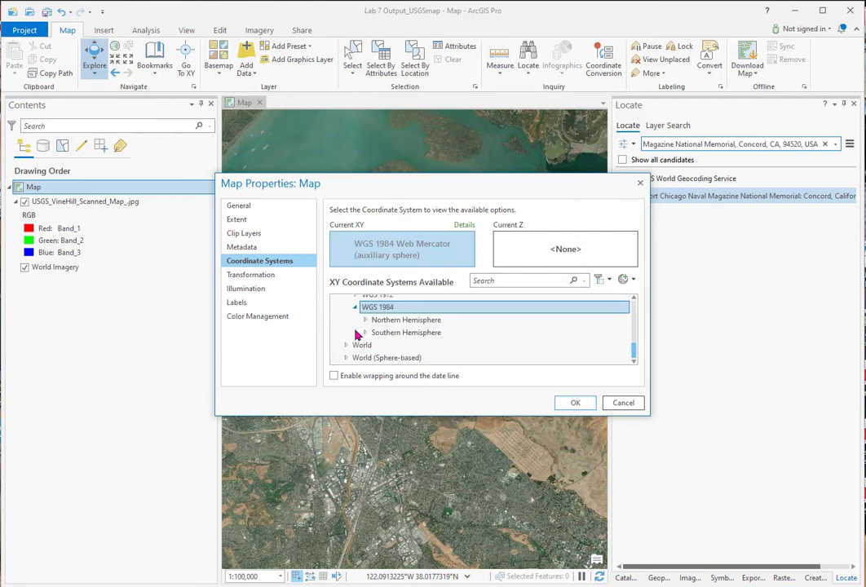
click(366, 322)
scroll(363, 330, down, 5)
scroll(363, 332, down, 3)
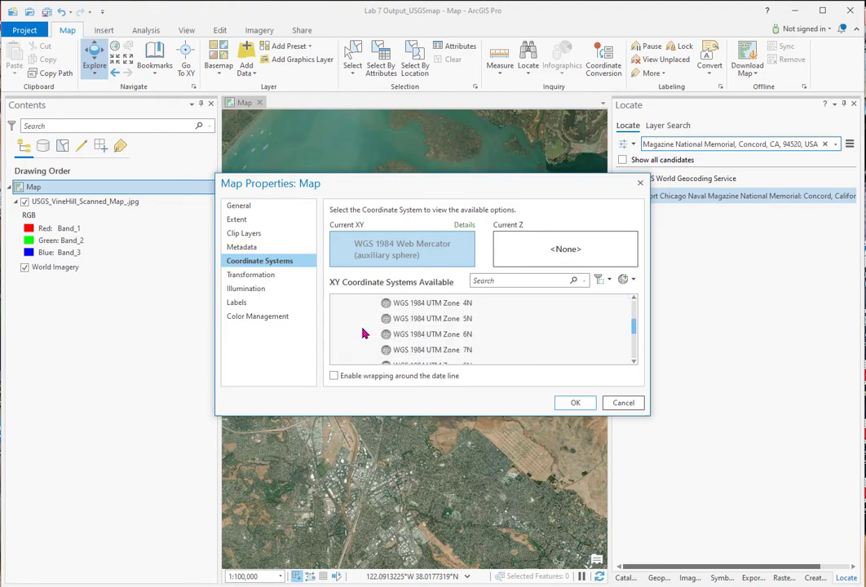
click(398, 340)
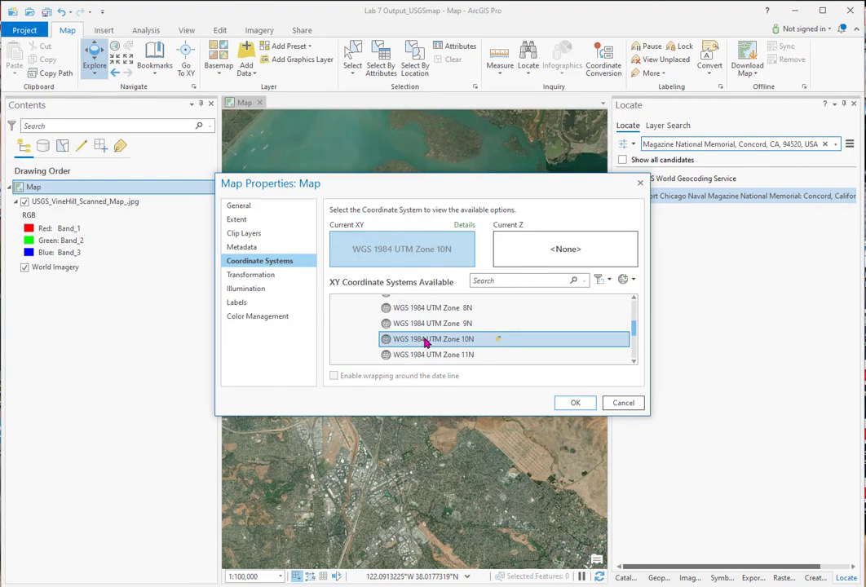
click(576, 404)
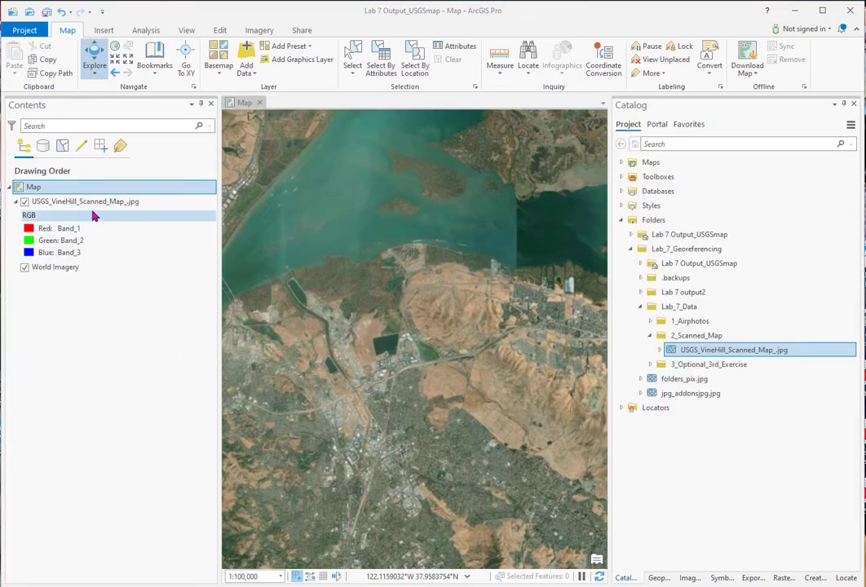
Step: Start georeferencing USGS_VineHill_Scanned_Map_.jpg and fit it to the current display extent
click(96, 202)
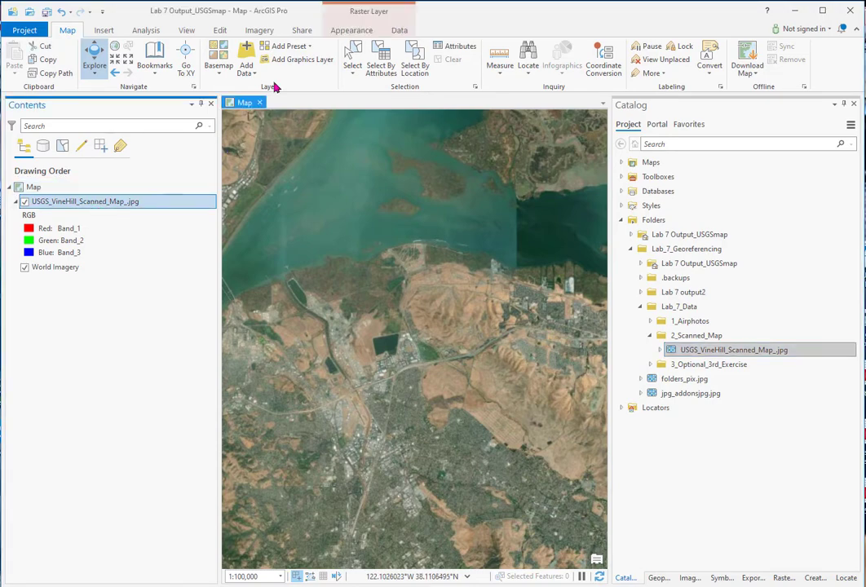
click(259, 31)
click(67, 56)
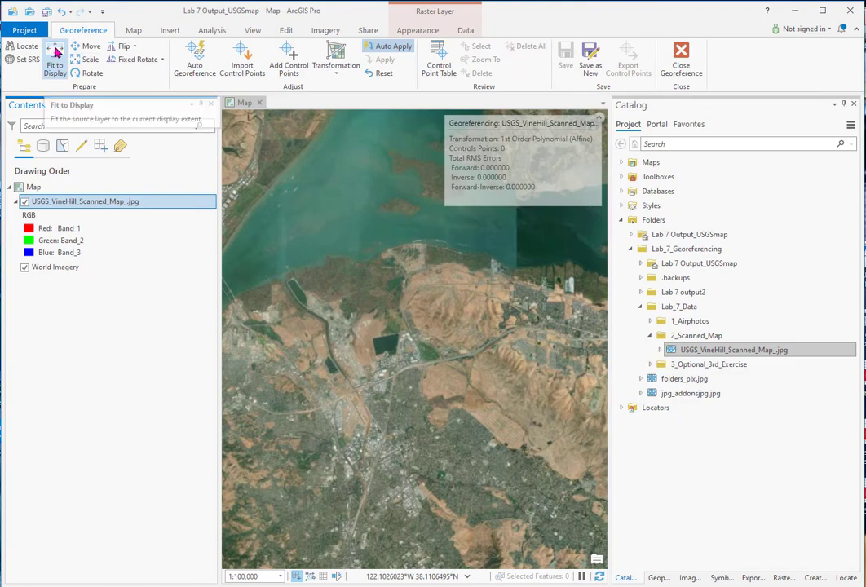
click(55, 53)
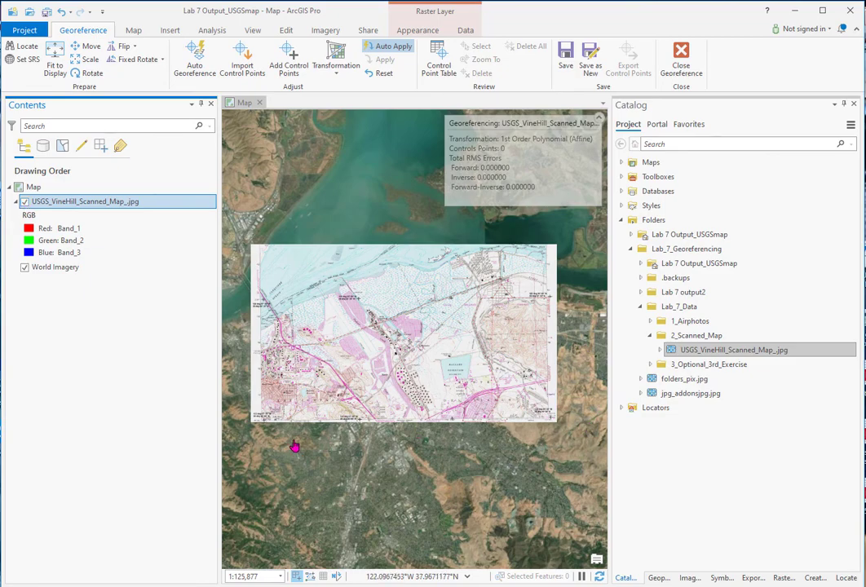
Step: Place a source control point on the cross labelled 122 deg 07' 30" W, 38 deg 00' 00" N and show its target coordinates in DMS
scroll(262, 422, up, 5)
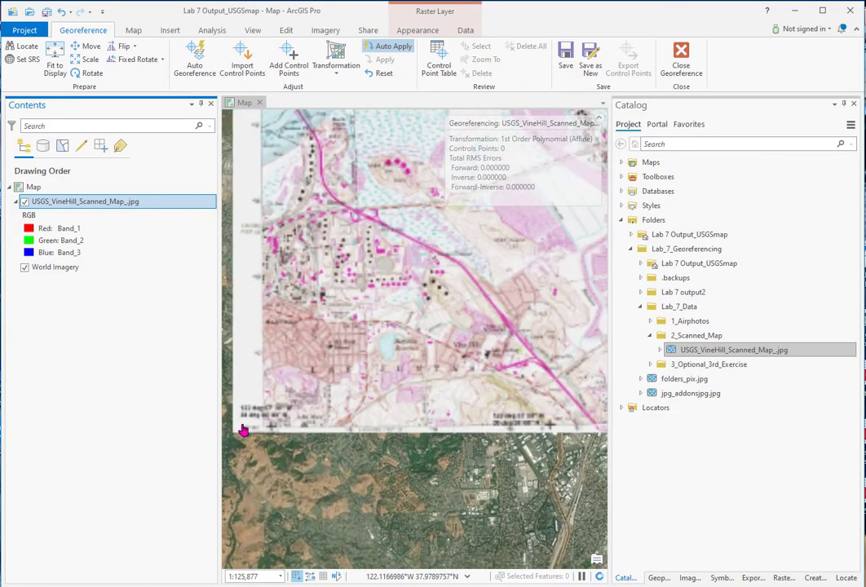
scroll(306, 435, up, 3)
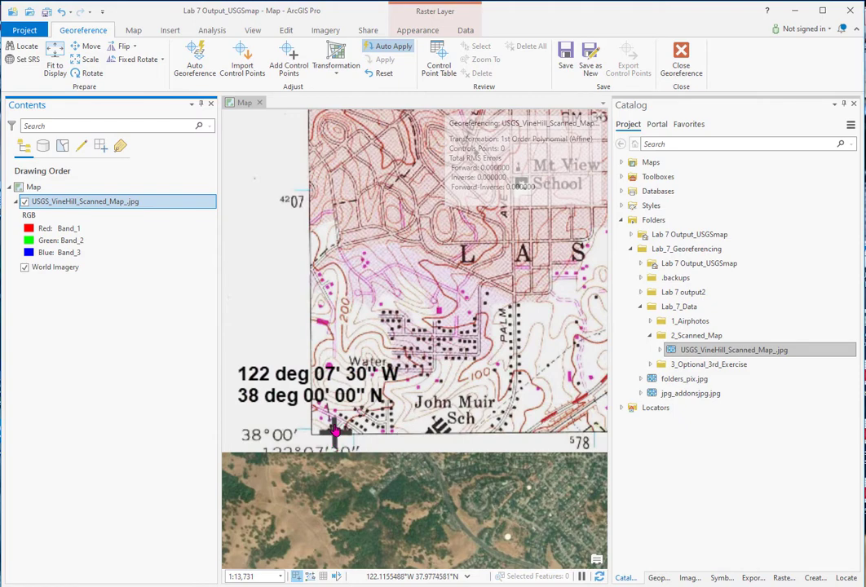
click(291, 57)
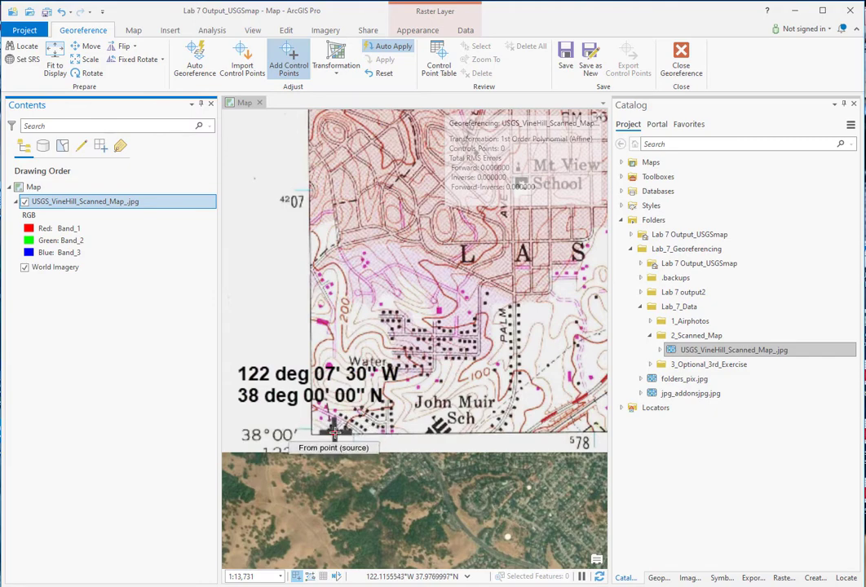
click(335, 433)
right_click(334, 432)
click(475, 287)
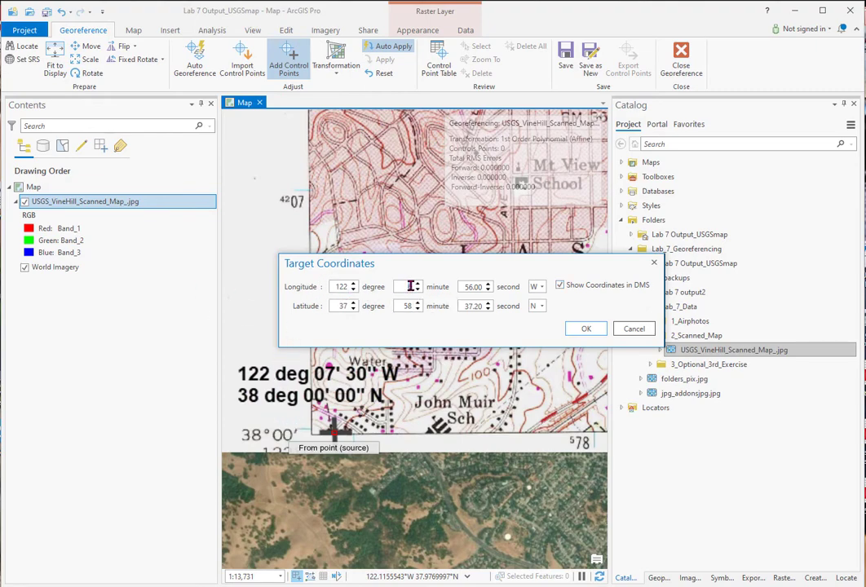
Step: Set the control point's target coordinates to longitude 122° 7' 30" W and latitude 38° 0' 0" N
text(7)
key(Tab)
text(3)
double_click(341, 305)
text(38)
double_click(412, 306)
text(00)
double_click(466, 306)
text(00)
click(575, 329)
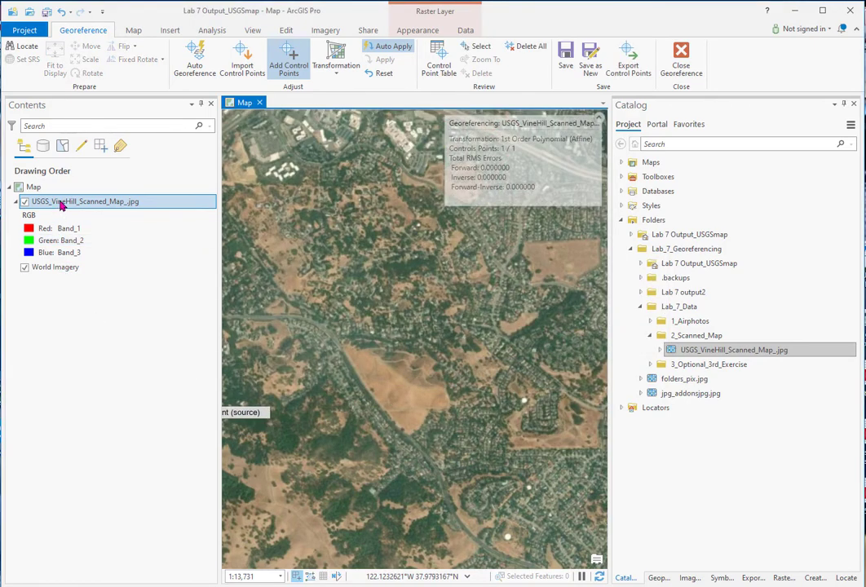
Step: Zoom to the scanned map layer and toggle its visibility to compare its position with the World Imagery basemap
right_click(61, 204)
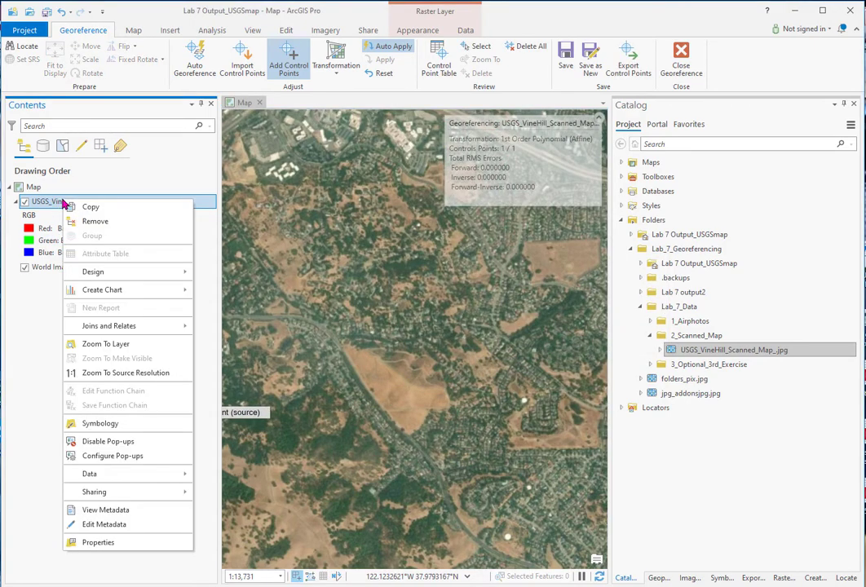
click(106, 344)
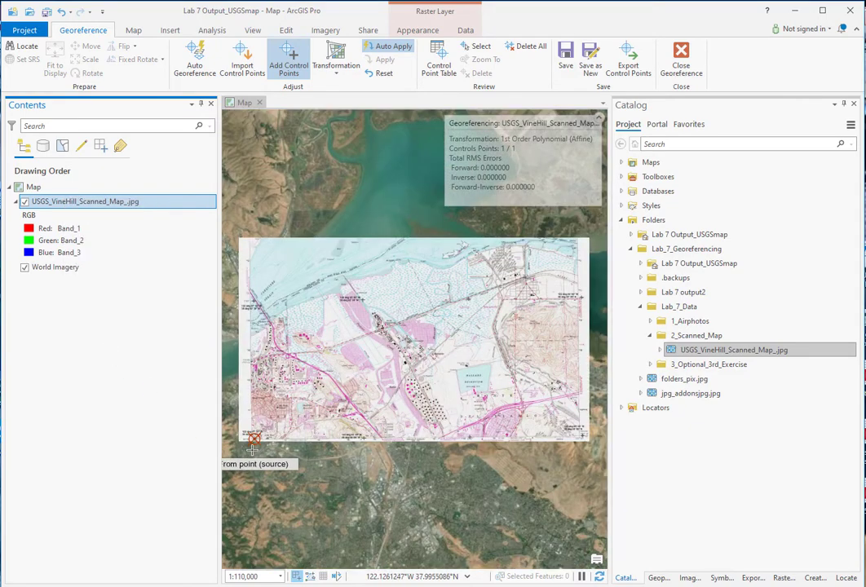
click(24, 202)
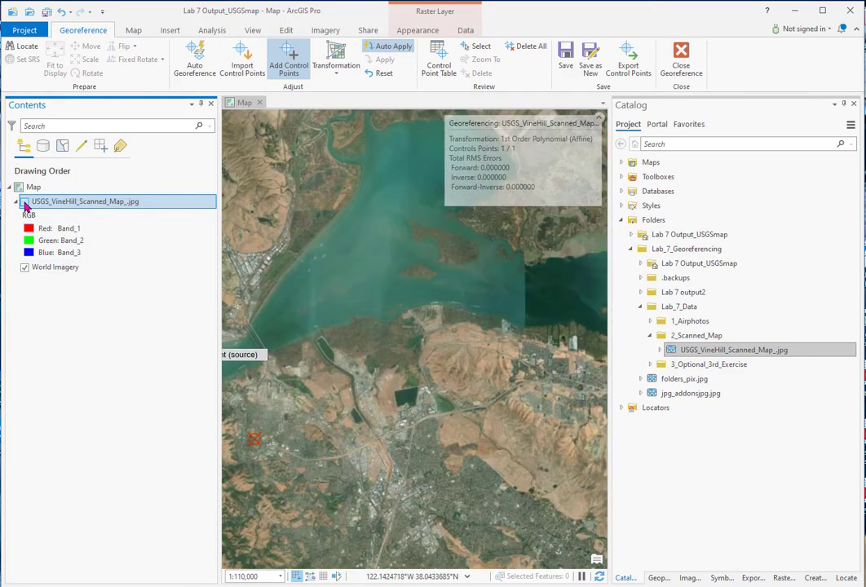
click(25, 203)
click(24, 202)
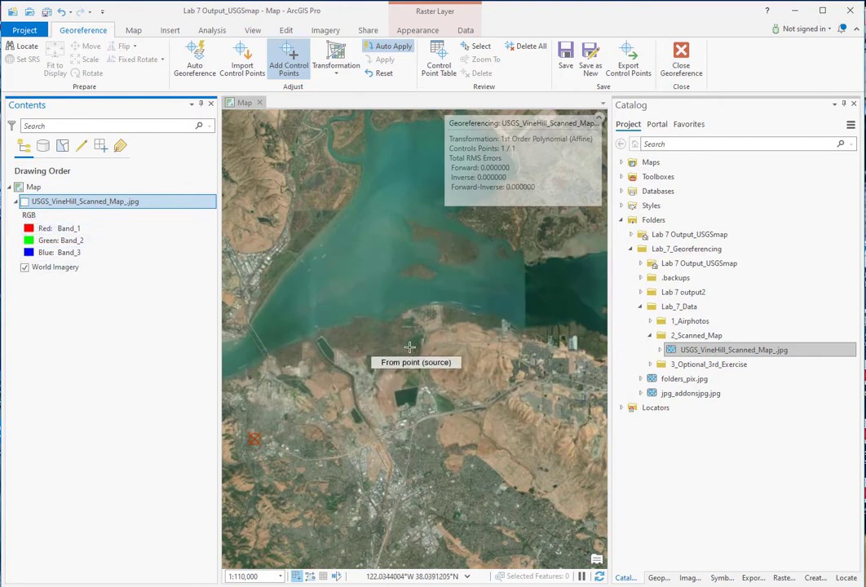
click(24, 202)
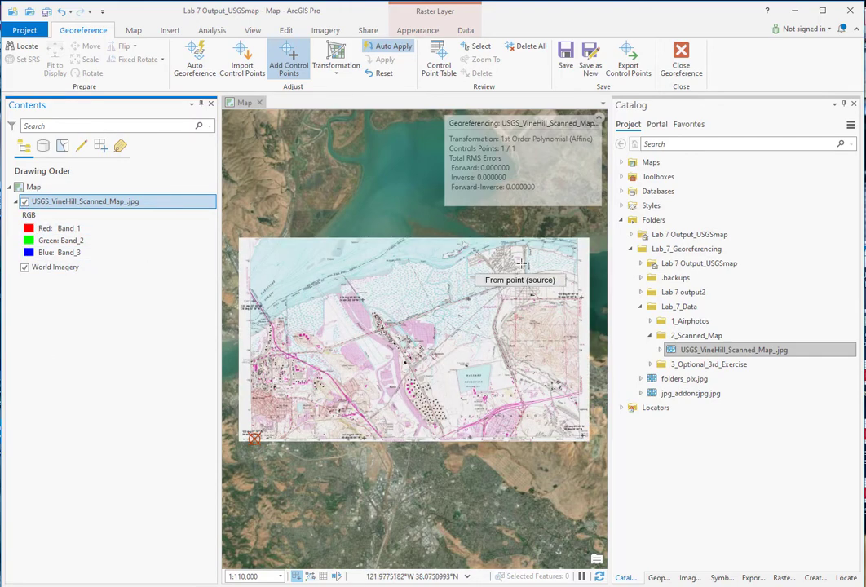
Step: Place a source control point on the cross labelled 122 deg 00' 00" W, 38 deg 02' 30" N and show its target coordinates in DMS
scroll(579, 300, up, 6)
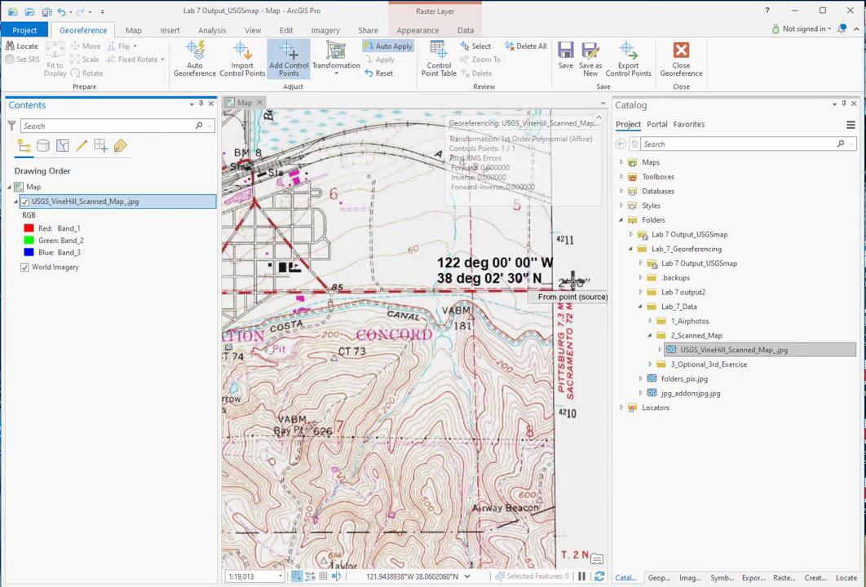
click(573, 281)
right_click(573, 282)
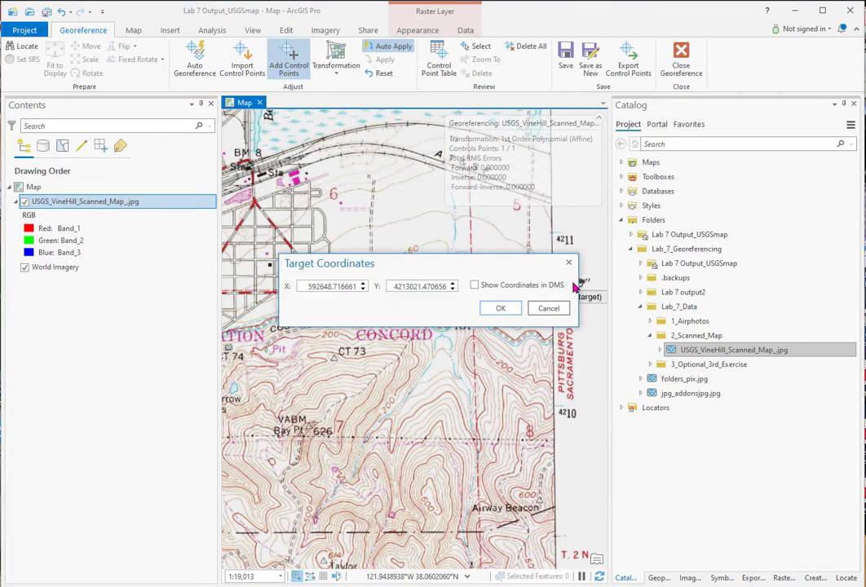
click(475, 286)
drag(490, 271, 441, 346)
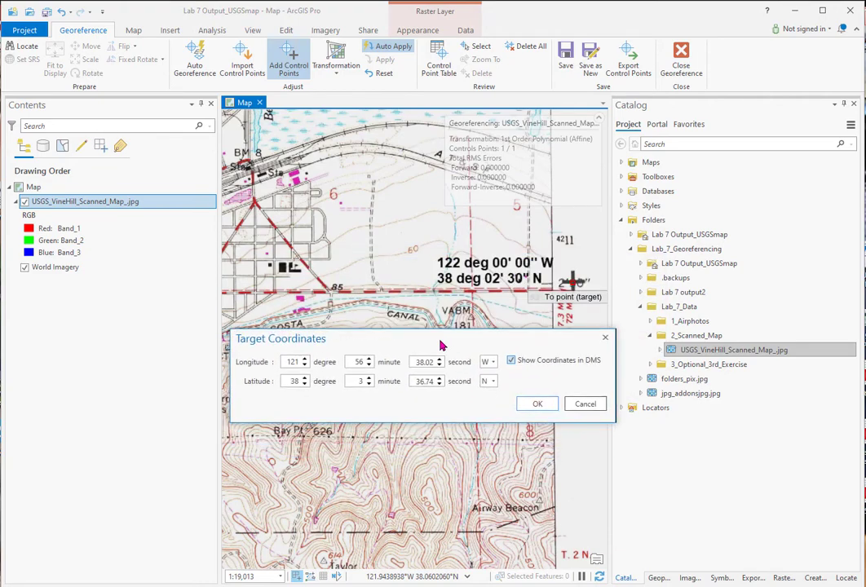
Step: Set the second control point's target coordinates to longitude 122° 0' 0" W and latitude 38° 2' 30" N
click(305, 359)
double_click(368, 359)
text(0)
drag(420, 362, 440, 363)
click(413, 367)
text(00)
click(359, 381)
drag(359, 380, 368, 387)
click(440, 385)
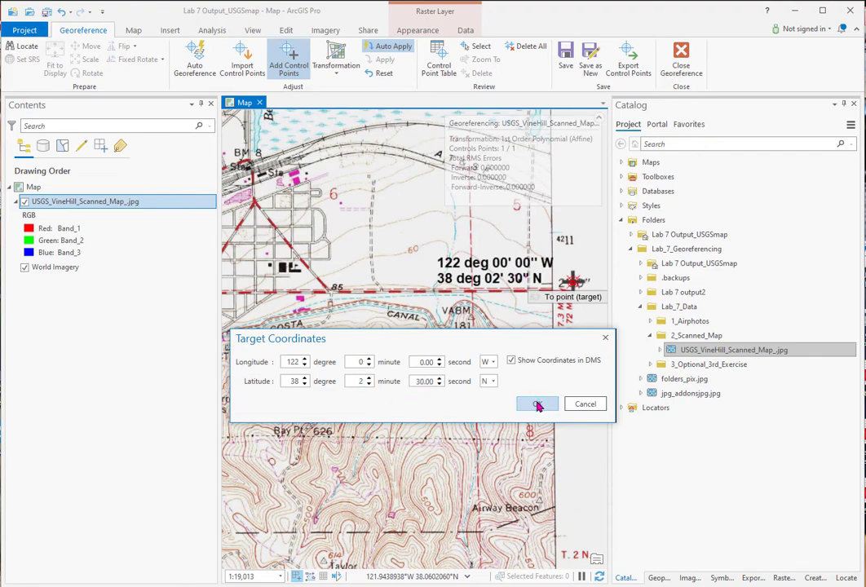
click(537, 403)
Step: Zoom to the whole scanned map and toggle it repeatedly to check how it aligns with the imagery after the second control point
right_click(113, 201)
click(147, 347)
click(24, 202)
click(25, 202)
click(25, 202)
click(25, 202)
click(24, 202)
click(25, 202)
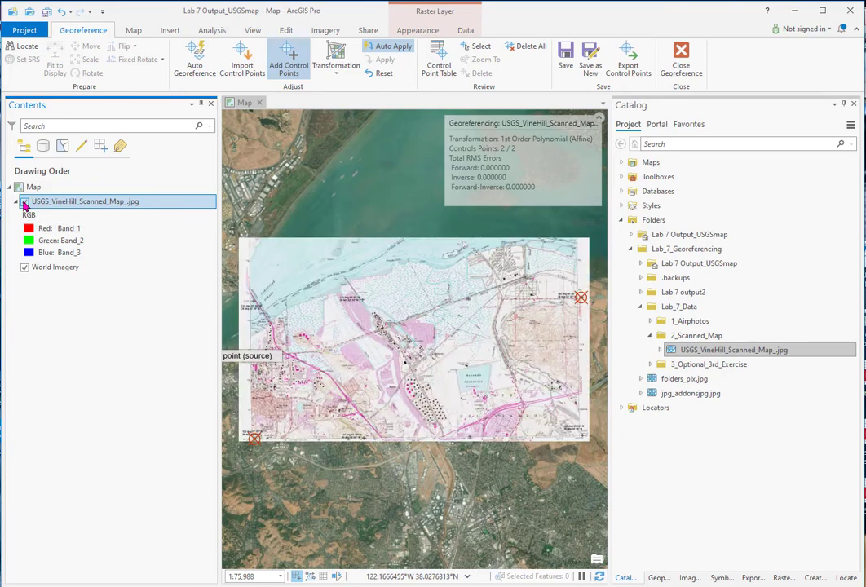
click(25, 202)
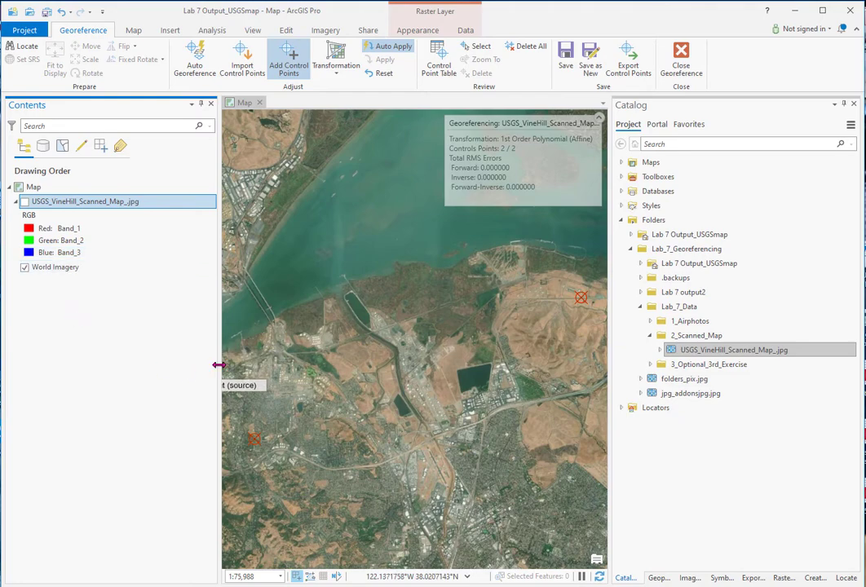
click(24, 202)
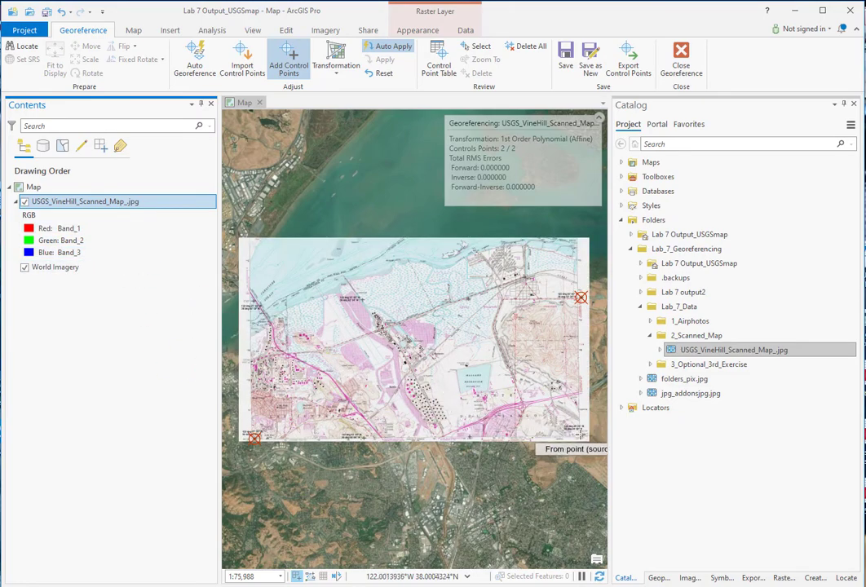
Step: Examine the coordinate crosses and check how precisely the control point sits on the one labelled 122 deg 07' 30" W, 38 deg 02' 30" N
scroll(338, 299, up, 2)
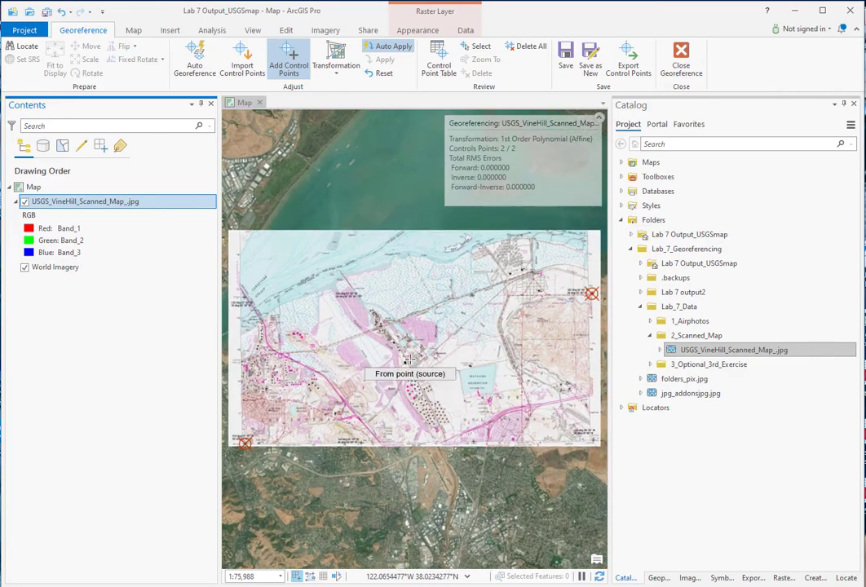
scroll(292, 216, down, 1)
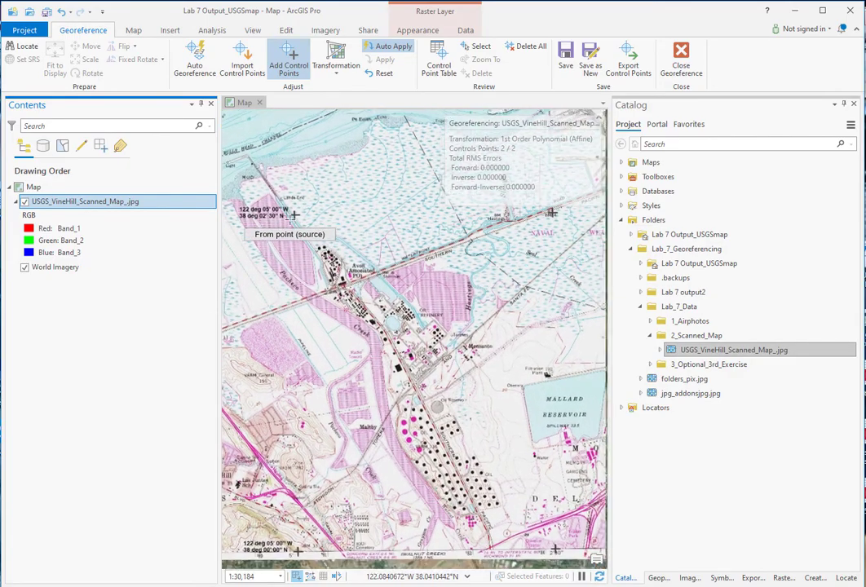
scroll(292, 216, up, 2)
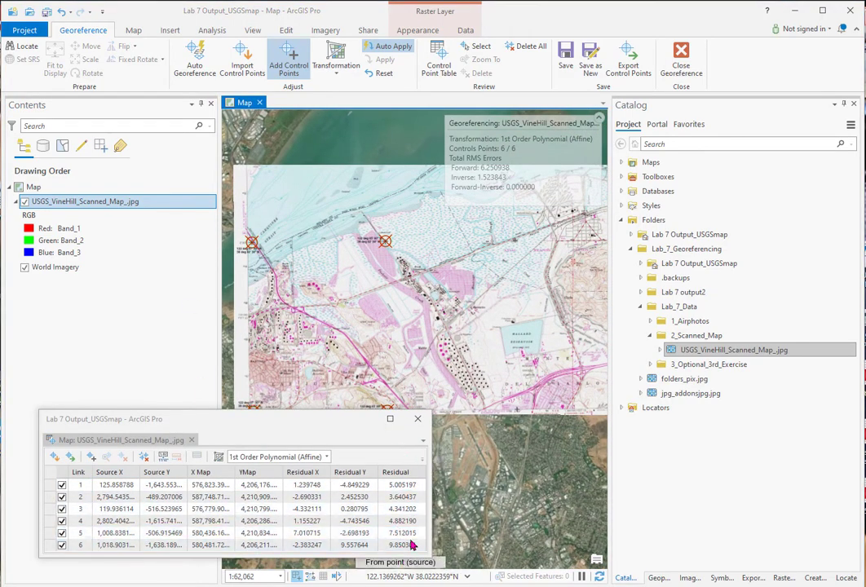
scroll(257, 326, up, 5)
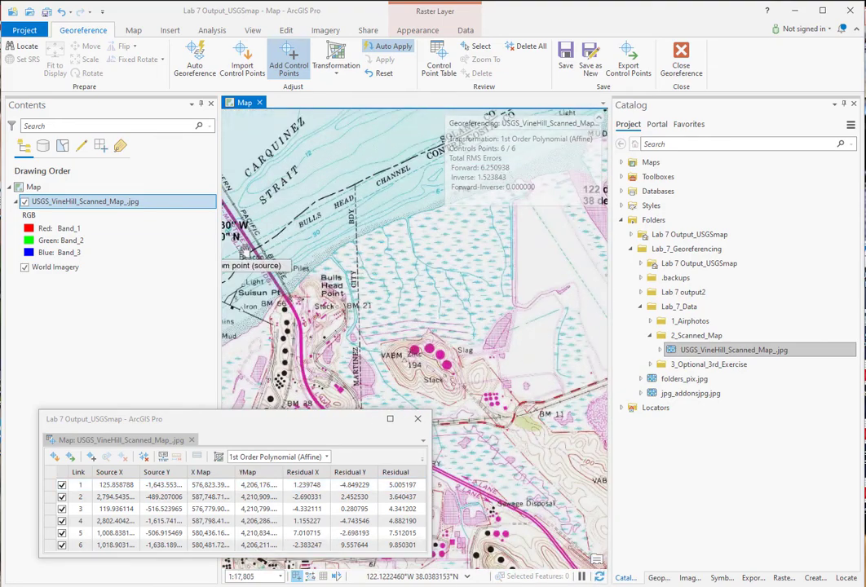
scroll(298, 224, up, 4)
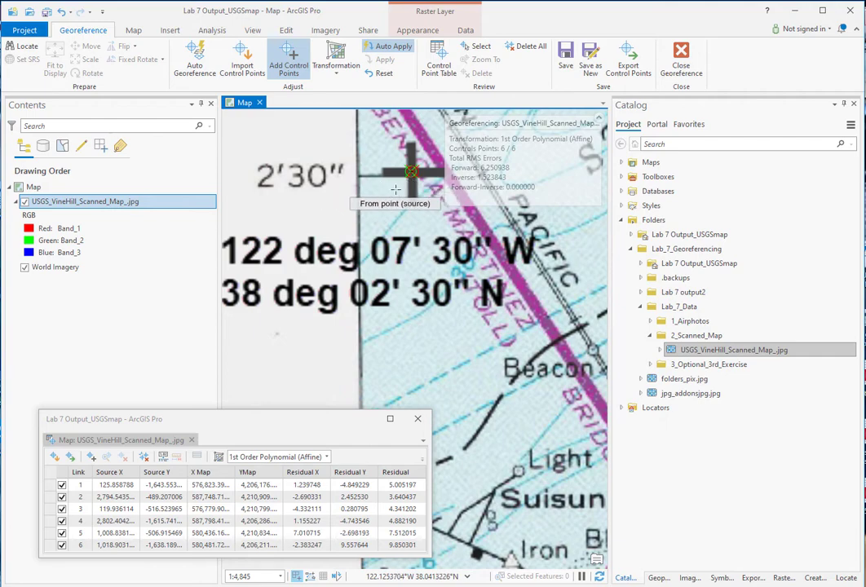
drag(331, 423, 324, 443)
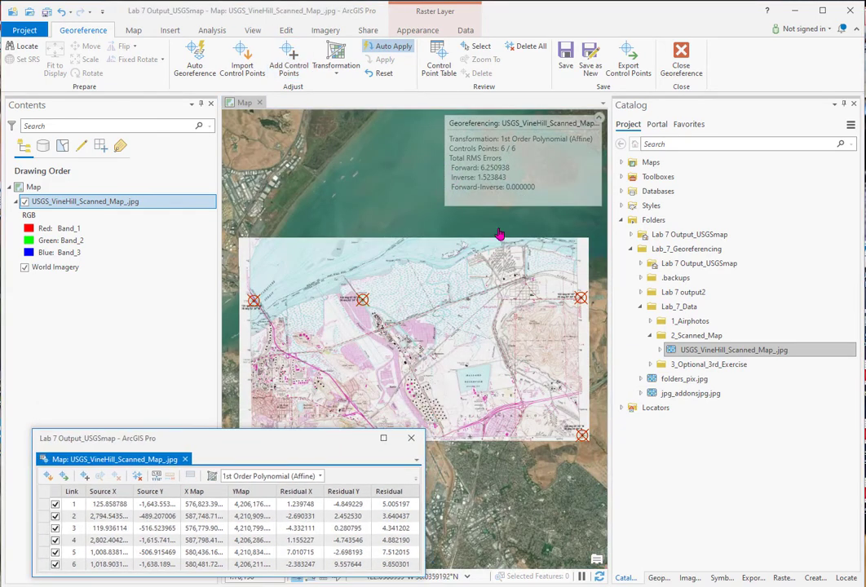
Step: Export only the enabled control points to a text file named gcp1 in the Lab 7 Output_USGSmap folder
click(628, 59)
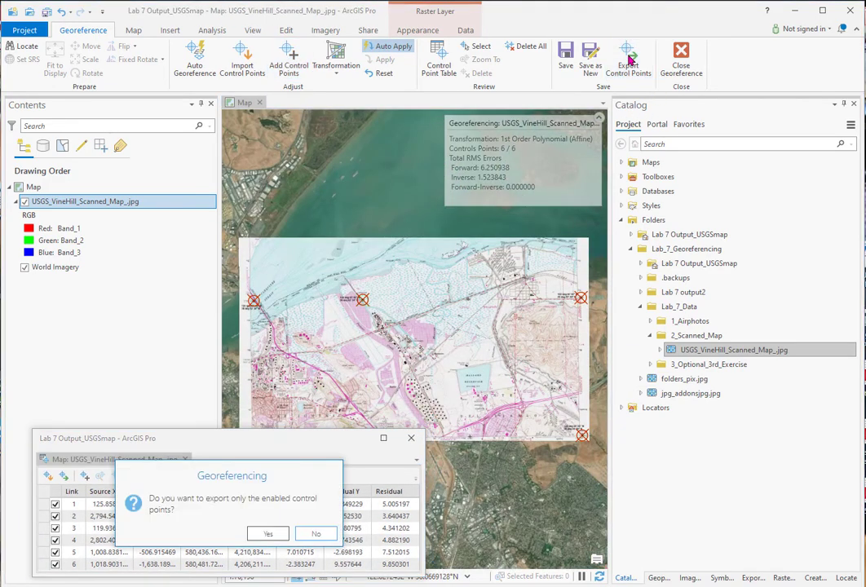
click(269, 533)
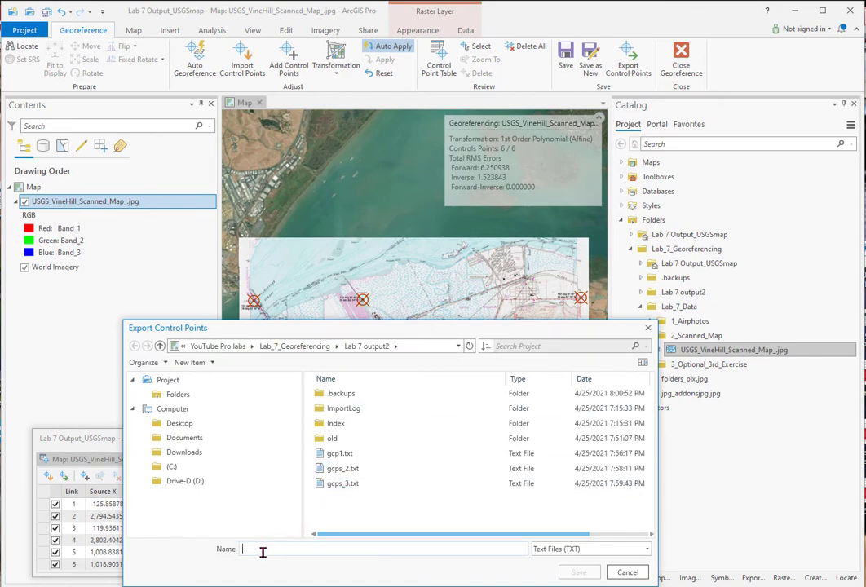
text(gcp1)
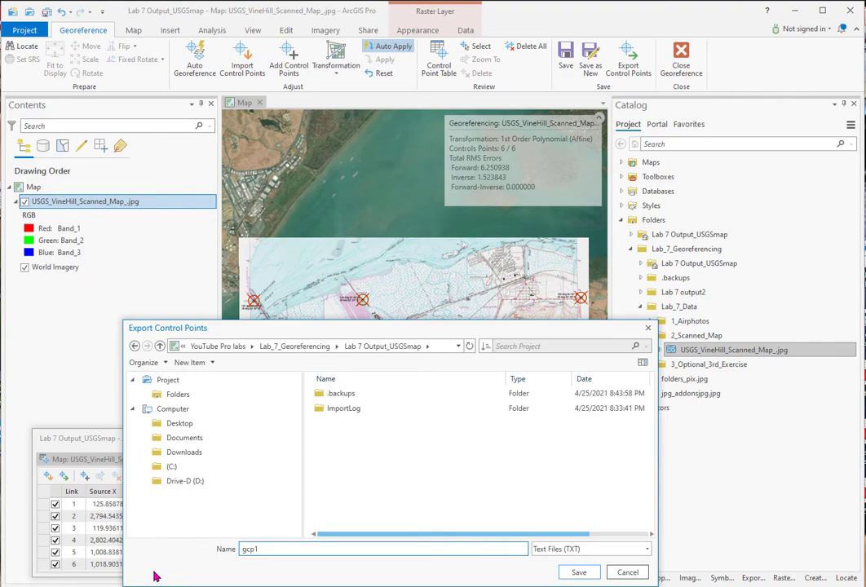
key(Return)
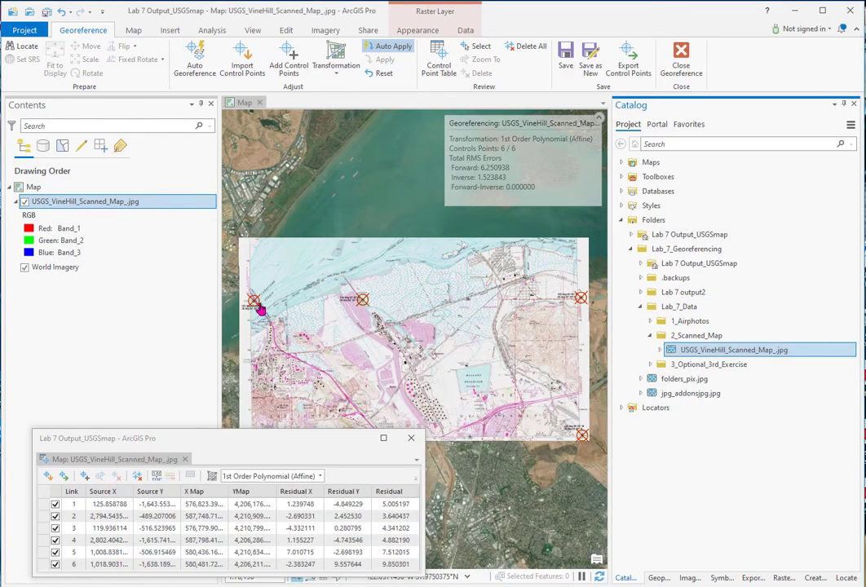
Step: Save the georeferenced map as a new TIFF raster named USGS_georef_5.tif with a cell size of 5 in X and Y
click(589, 52)
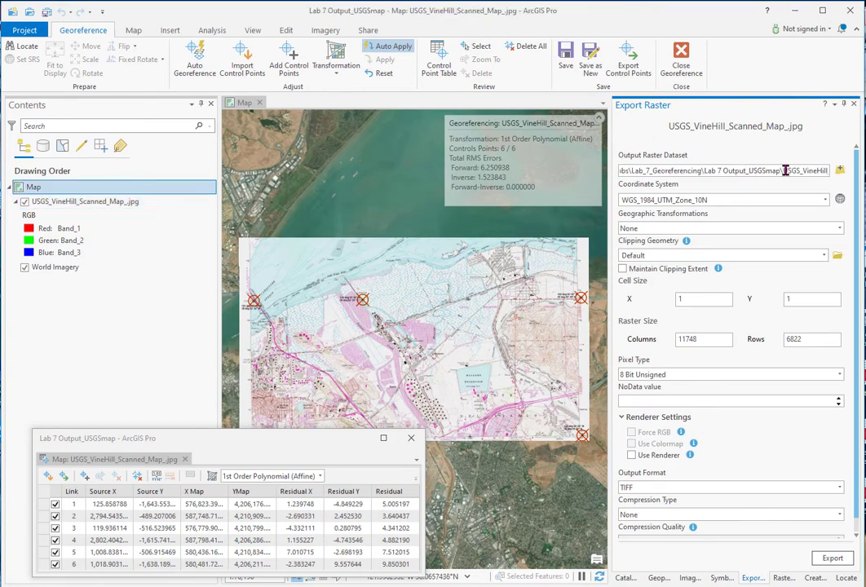
drag(785, 170, 829, 170)
click(809, 170)
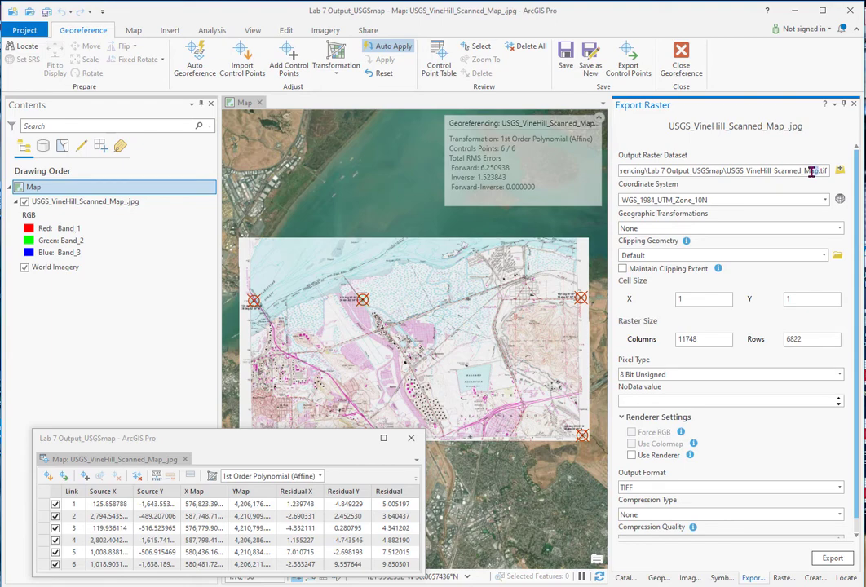
drag(812, 171, 758, 172)
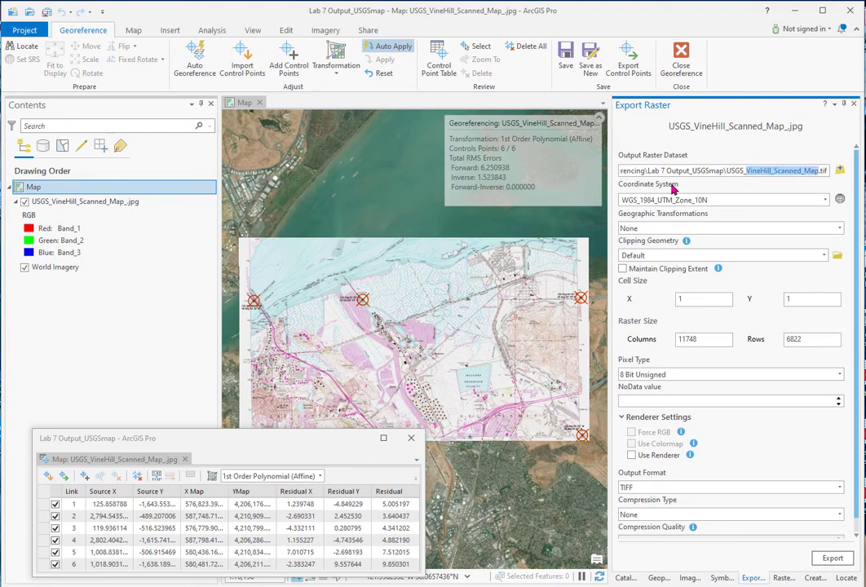
text(georef)
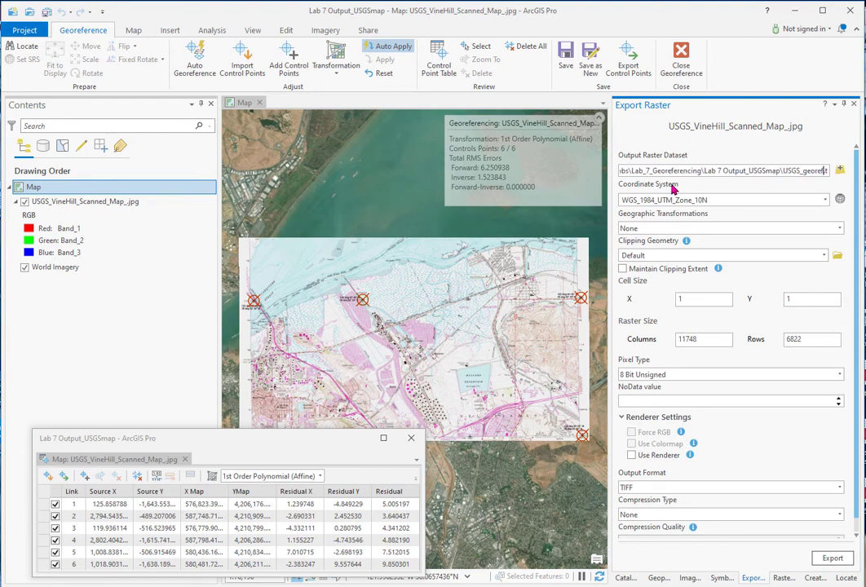
text(_5.t)
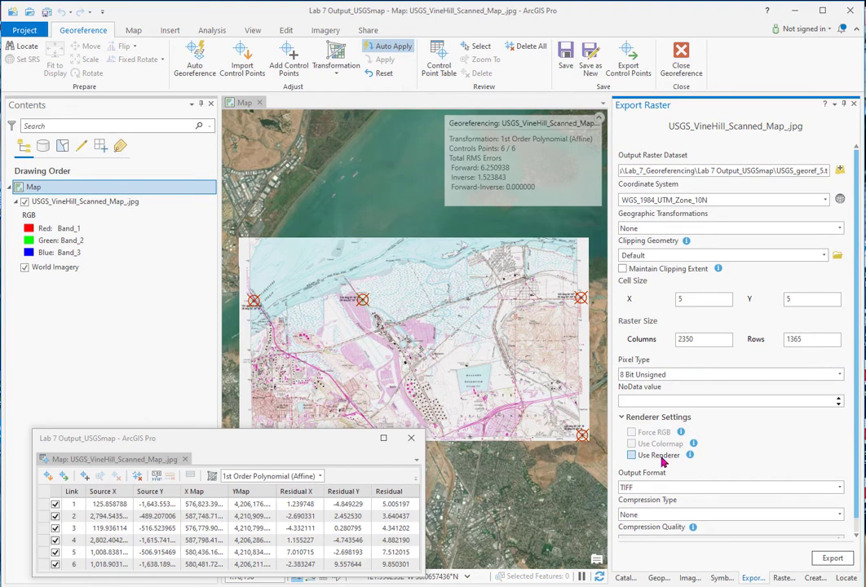
click(832, 560)
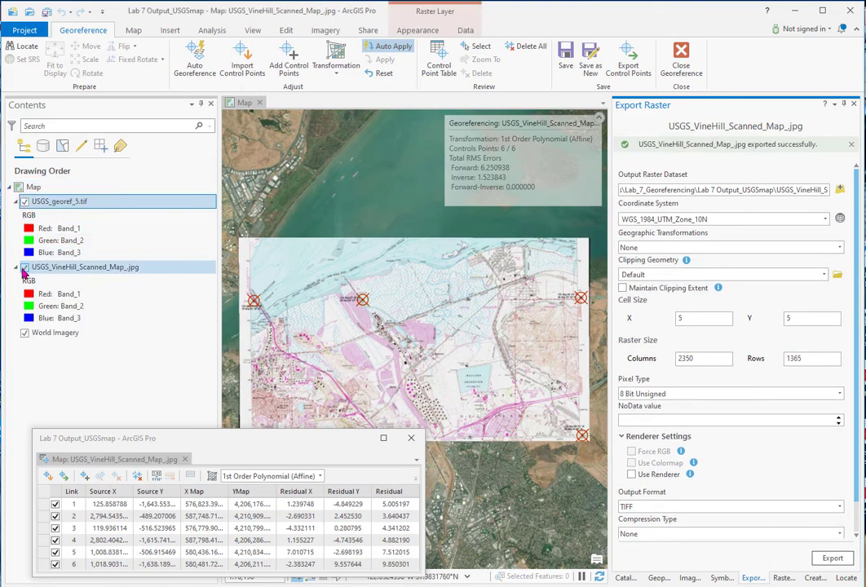
Step: Hide the original USGS_VineHill_Scanned_Map_.jpg layer and move the control point table clear of the exported map
click(24, 227)
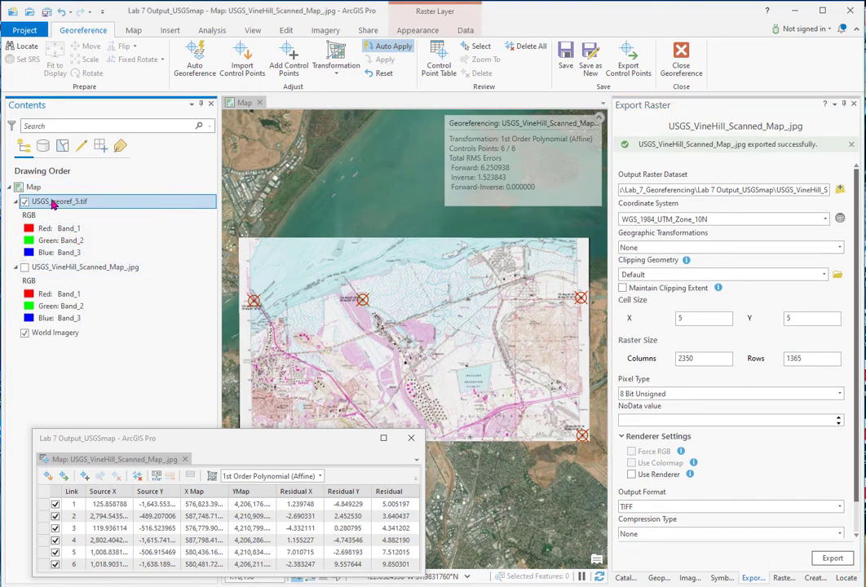
drag(294, 454, 283, 512)
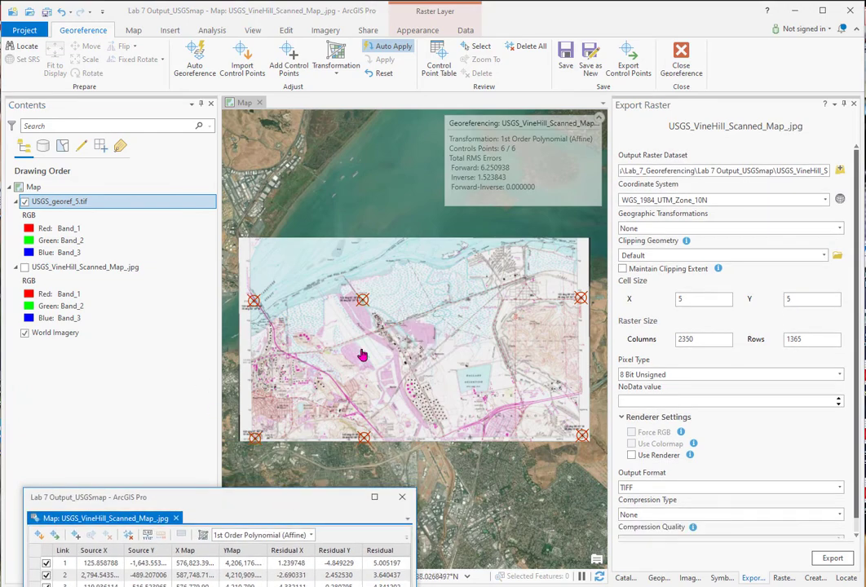
Step: Close the georeferencing session for USGS_VineHill_Scanned_Map_.jpg and discard its unsaved edits
scroll(386, 318, down, 2)
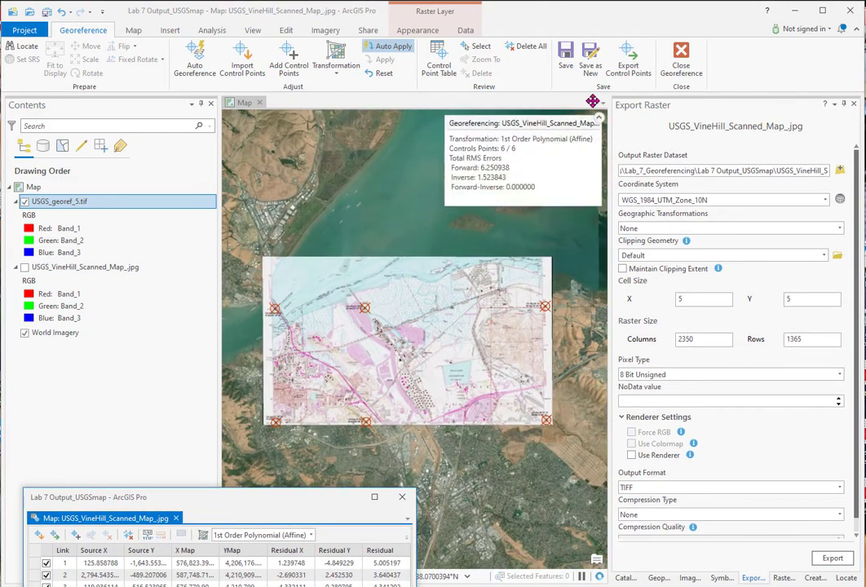
click(681, 51)
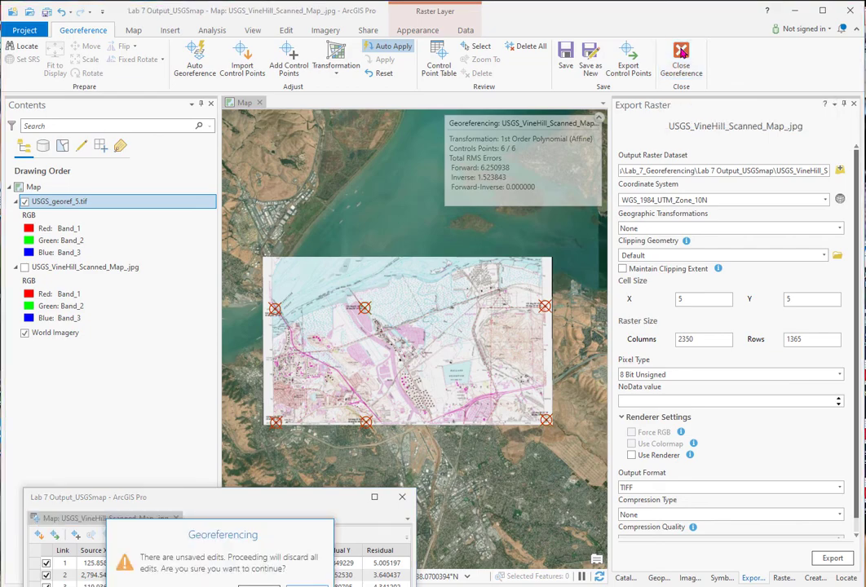
click(259, 583)
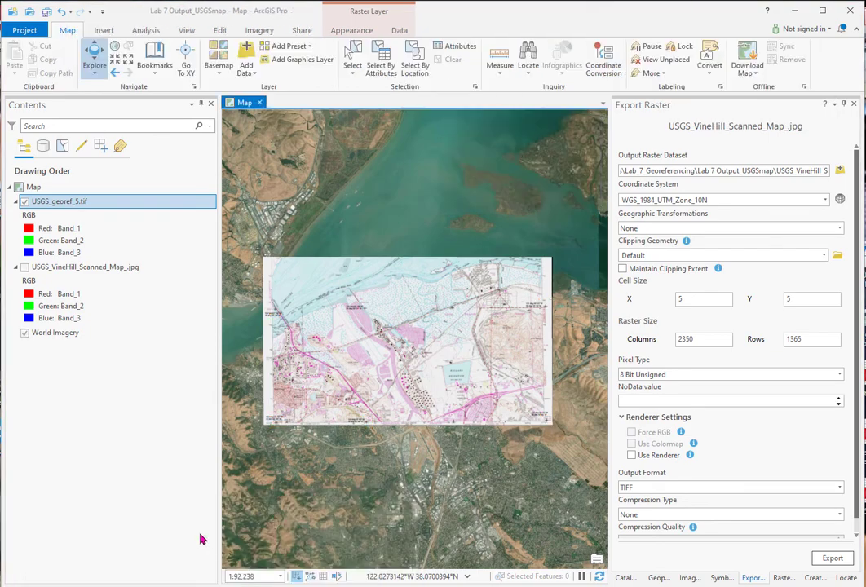
Step: Swipe USGS_georef_5.tif against the World Imagery basemap to check its alignment across the western half of the map
scroll(359, 383, up, 2)
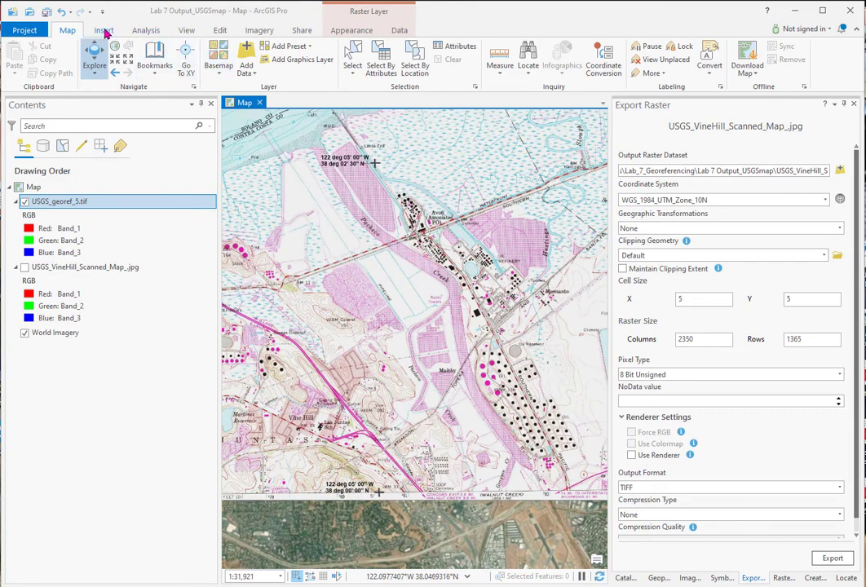
click(359, 31)
click(159, 60)
drag(375, 118, 308, 455)
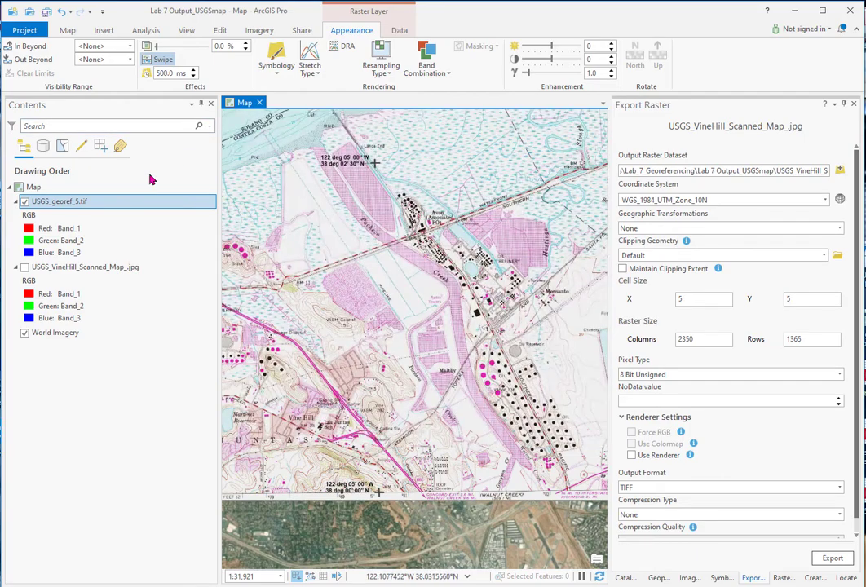
drag(276, 396, 429, 369)
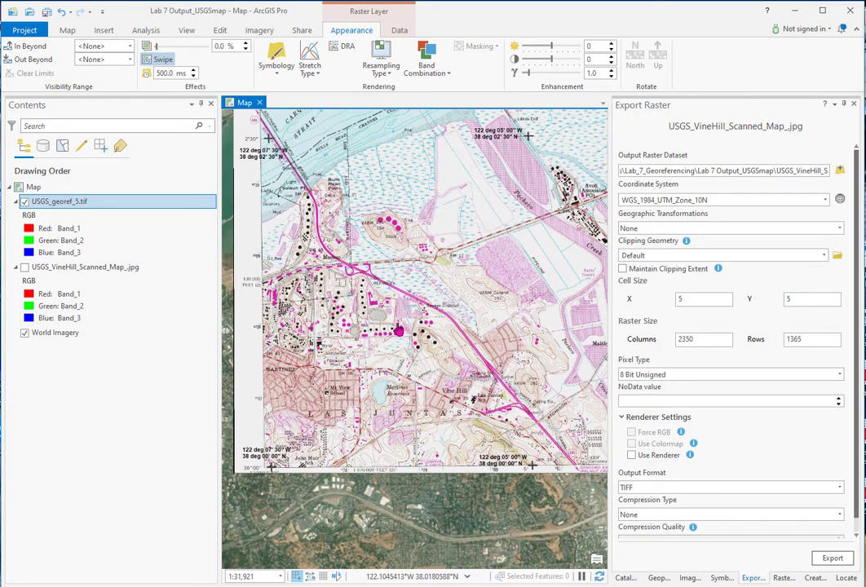
drag(405, 329, 245, 363)
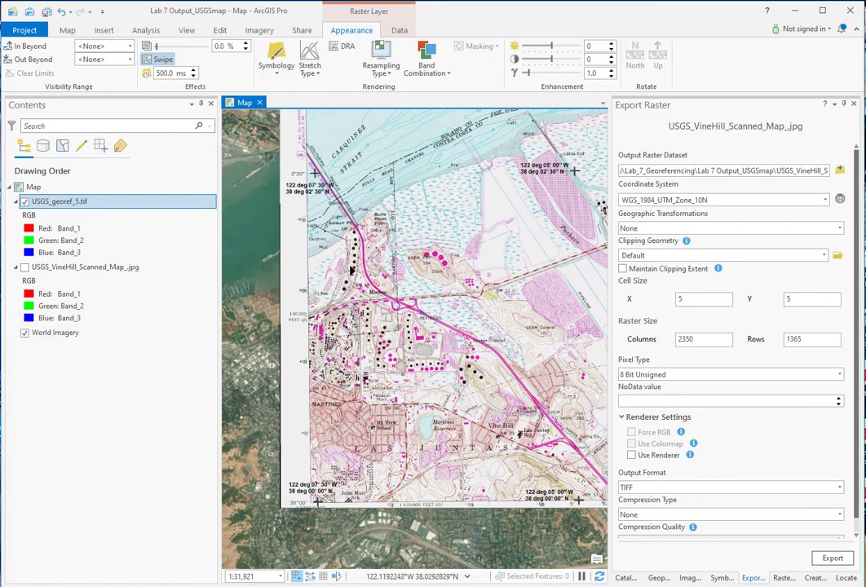
Step: Compare USGS_georef_5.tif with the imagery up close by swiping over the roads and tanks around Mococo
scroll(366, 316, up, 2)
scroll(366, 316, up, 2)
drag(326, 398, 441, 310)
drag(437, 327, 432, 295)
drag(391, 373, 359, 425)
drag(344, 365, 491, 384)
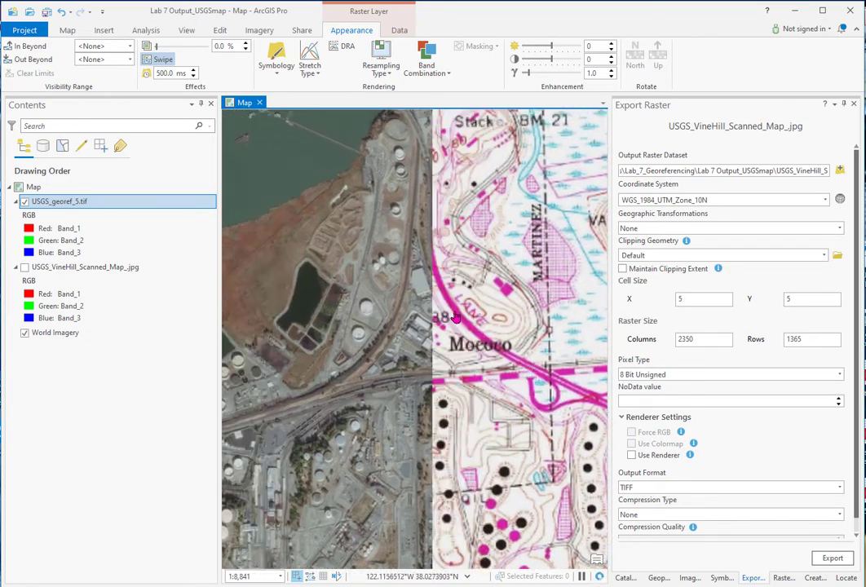
Step: Check the map's alignment with the imagery from the oil refinery southeast along the highway to Las Juntas School
drag(518, 425, 318, 190)
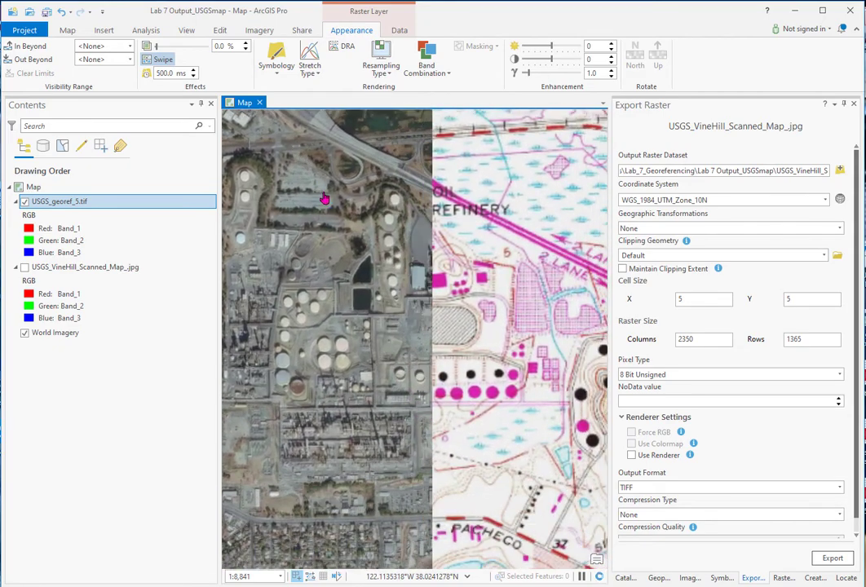
drag(506, 436, 420, 412)
drag(516, 451, 341, 368)
drag(497, 415, 527, 310)
scroll(526, 309, up, 2)
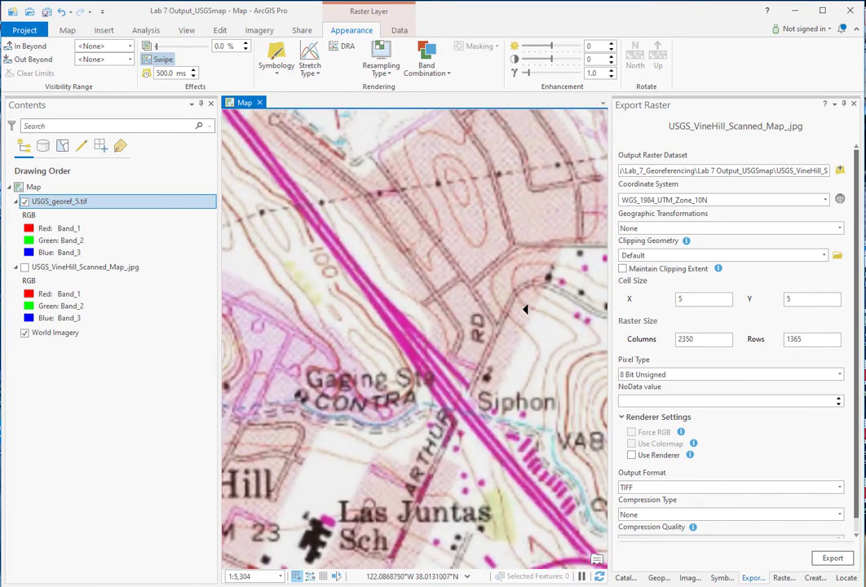
Step: Zoom to the full extent of the USGS_georef_5.tif layer and save the project
right_click(117, 201)
click(162, 344)
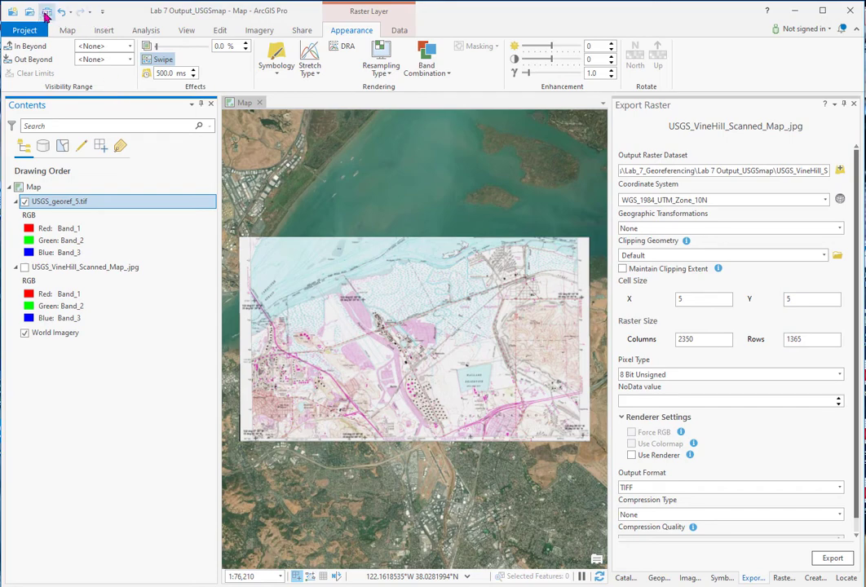
click(47, 12)
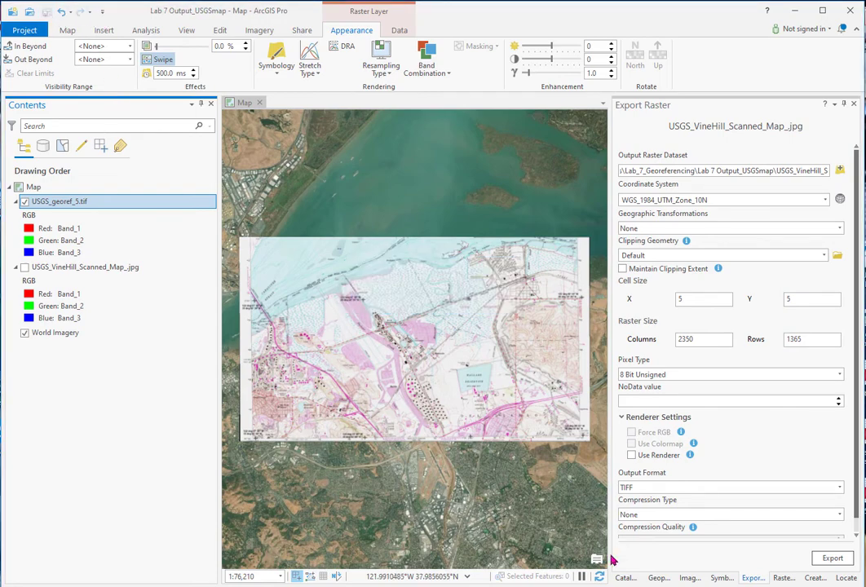
Step: Add 1959_BW_georef.tif from the Lab 7 output2 folder to the map
click(625, 578)
click(640, 293)
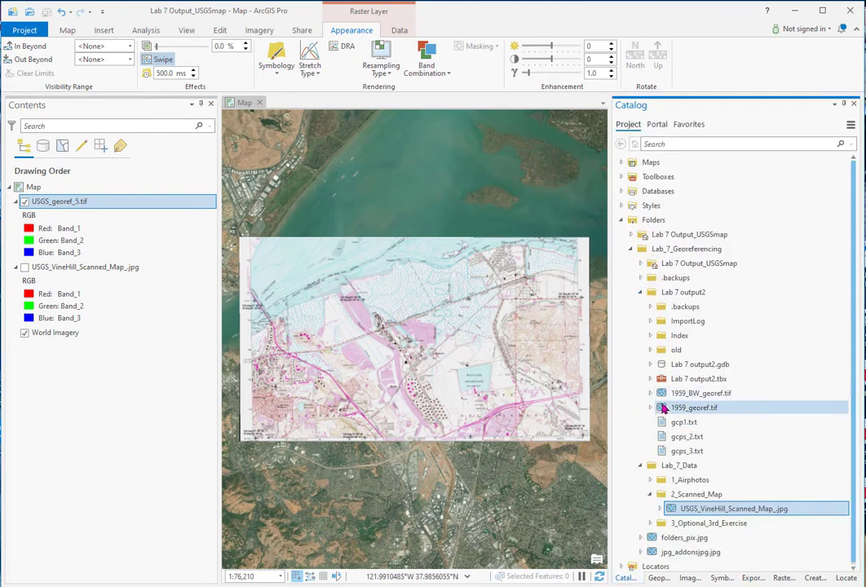
drag(662, 394, 338, 314)
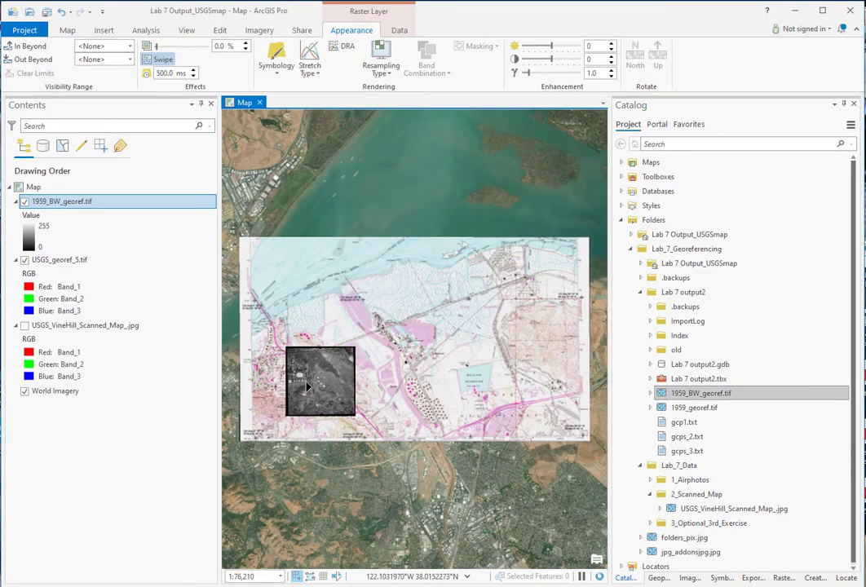
Step: Set the transparency of the 1959_BW_georef.tif layer to 50%
scroll(297, 383, up, 3)
scroll(294, 388, up, 5)
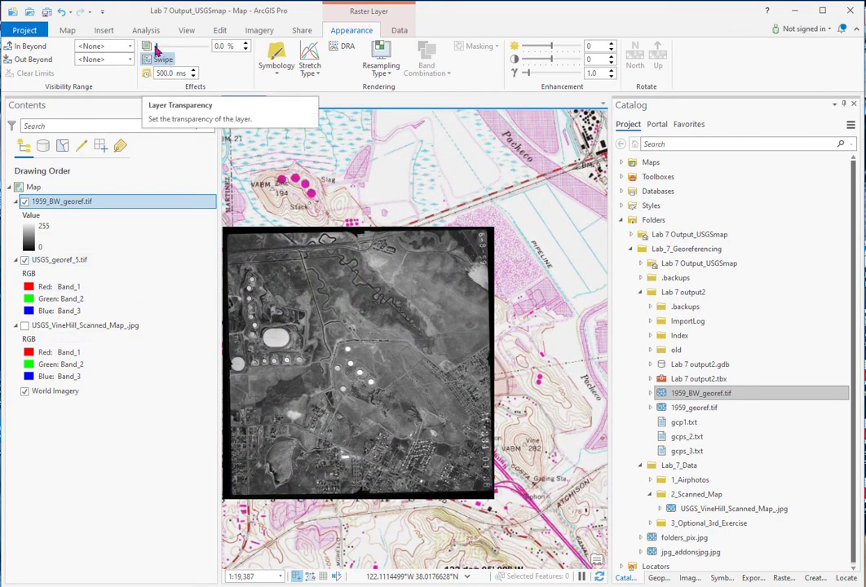
drag(156, 47, 182, 54)
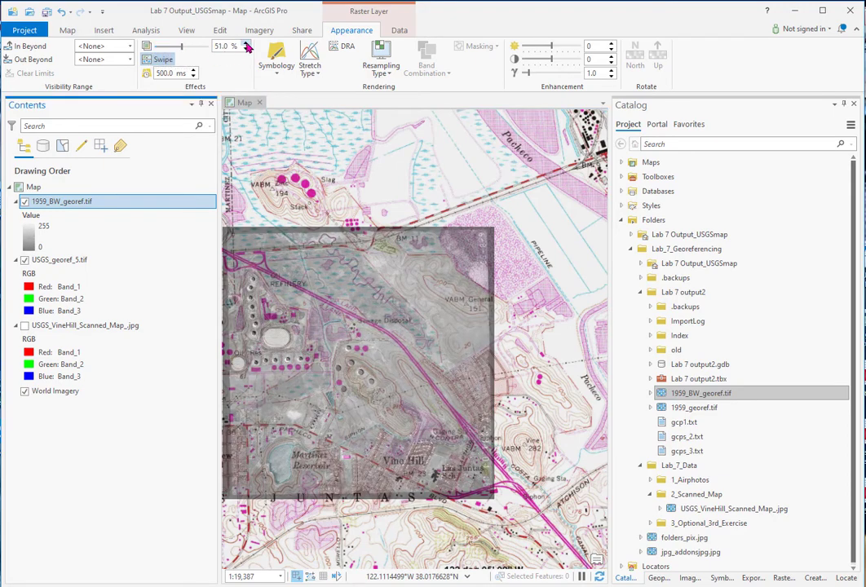
click(244, 50)
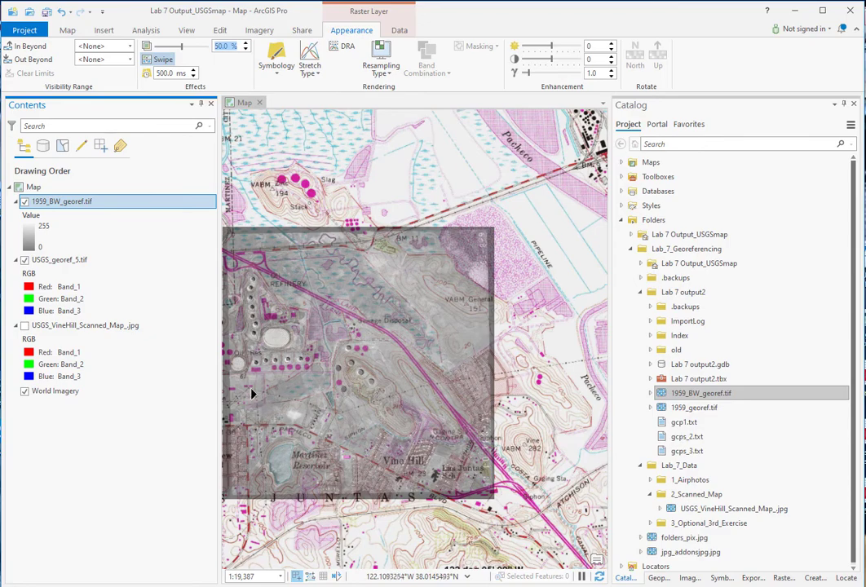
Step: Compare the 1959 air photo with the USGS map around the refinery and storage tanks, switching the photo off and on
text(c)
drag(314, 409, 371, 353)
scroll(380, 314, up, 2)
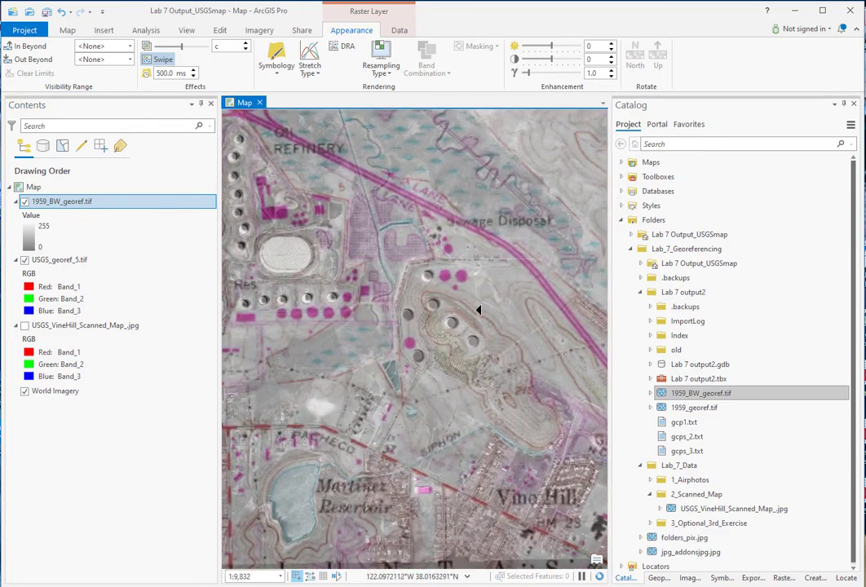
drag(348, 362, 411, 331)
scroll(400, 326, down, 1)
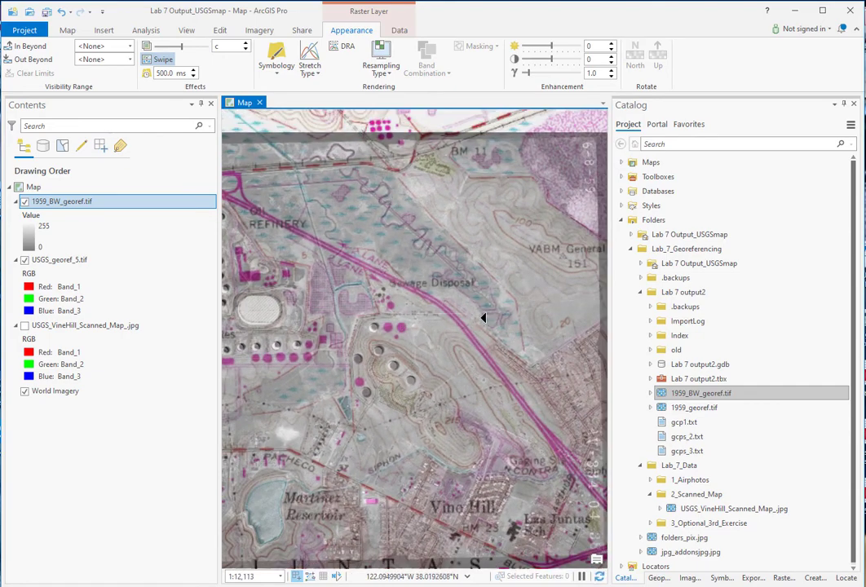
click(24, 202)
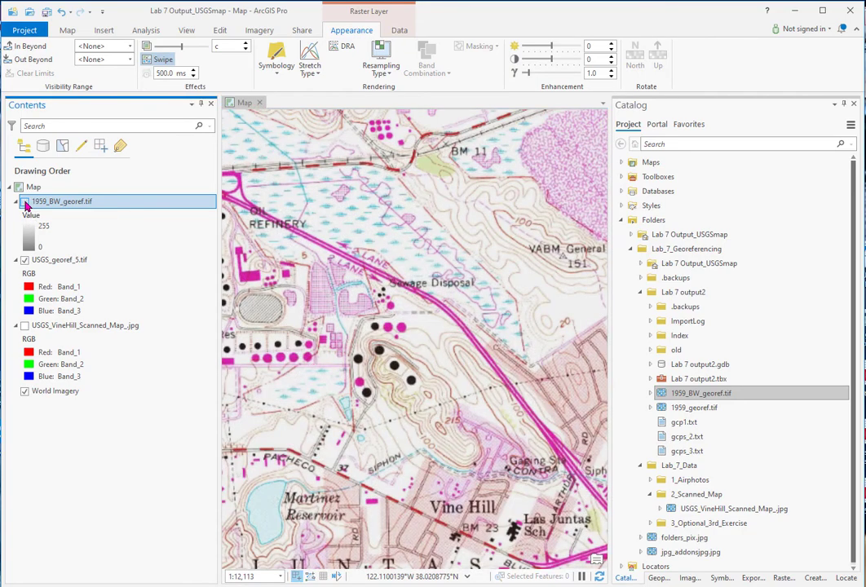
click(25, 201)
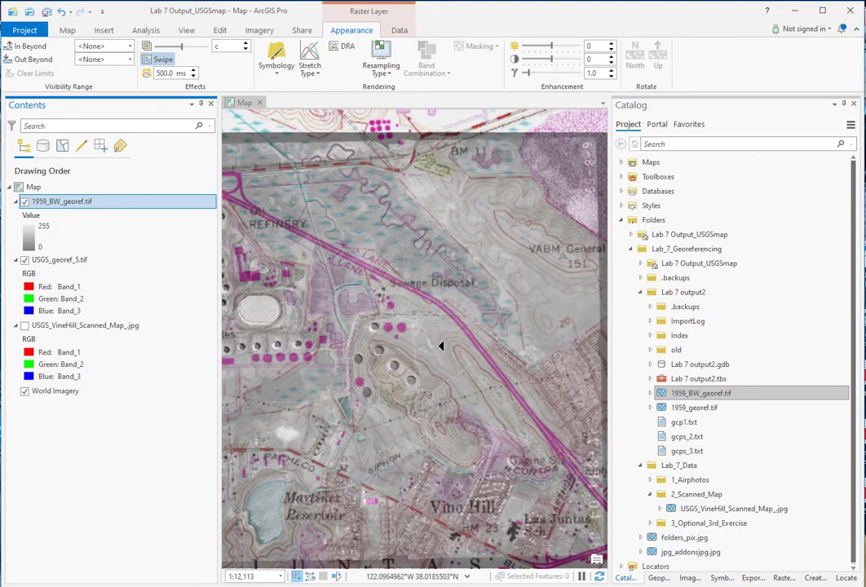
drag(442, 341, 512, 348)
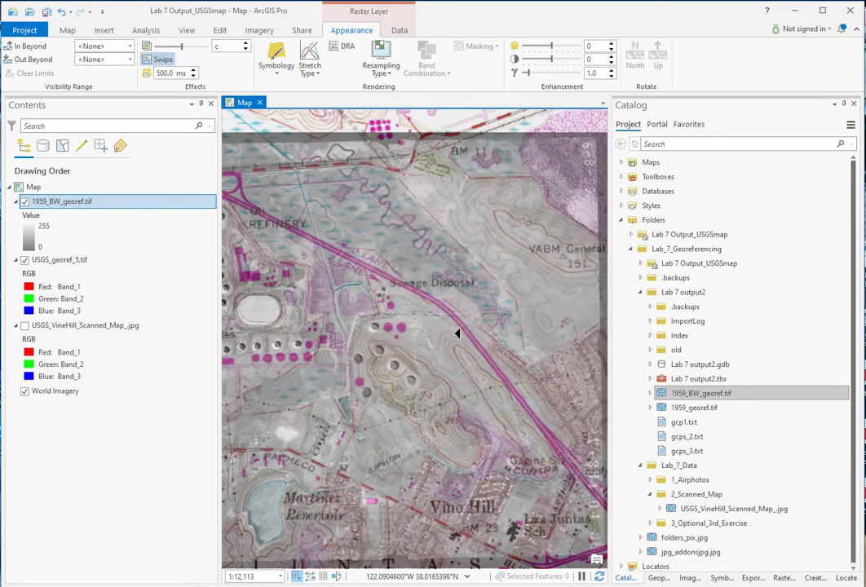
Step: Zoom to the 1959_BW_georef.tif layer and save the project
right_click(87, 202)
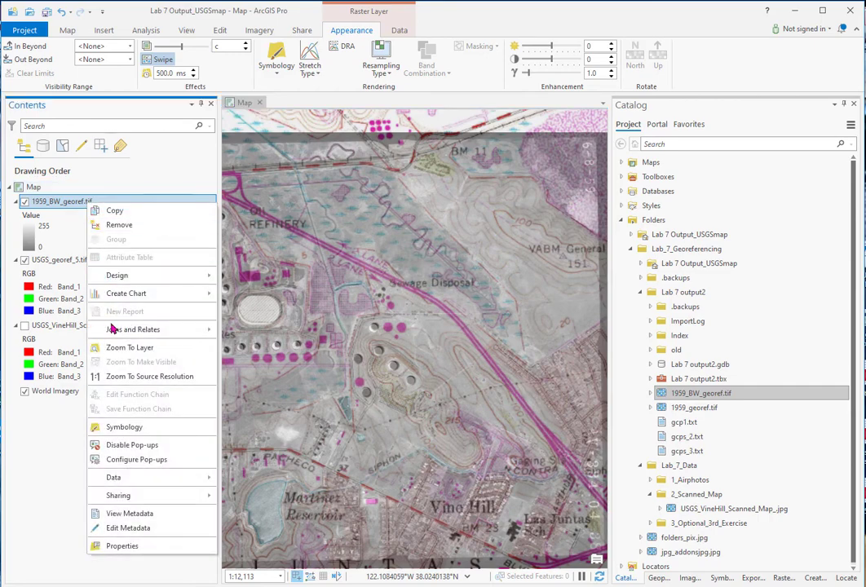
click(122, 347)
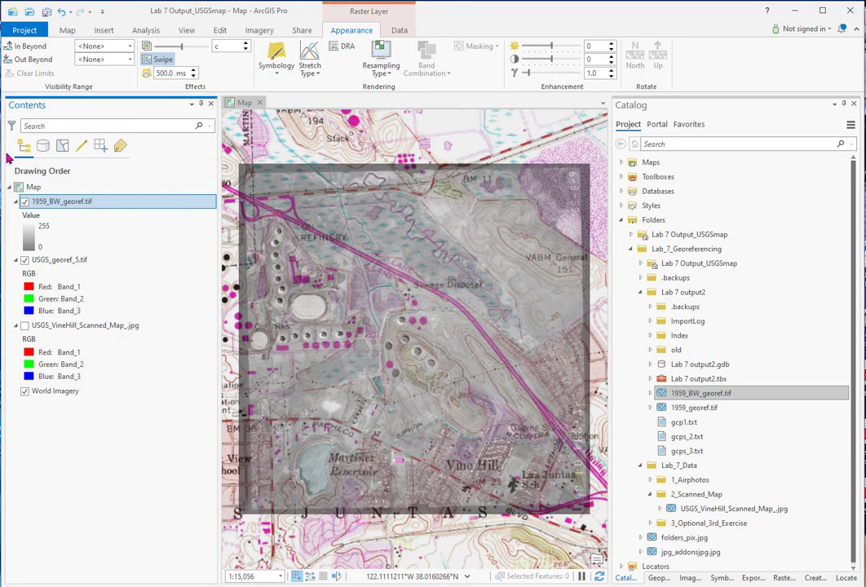
click(47, 12)
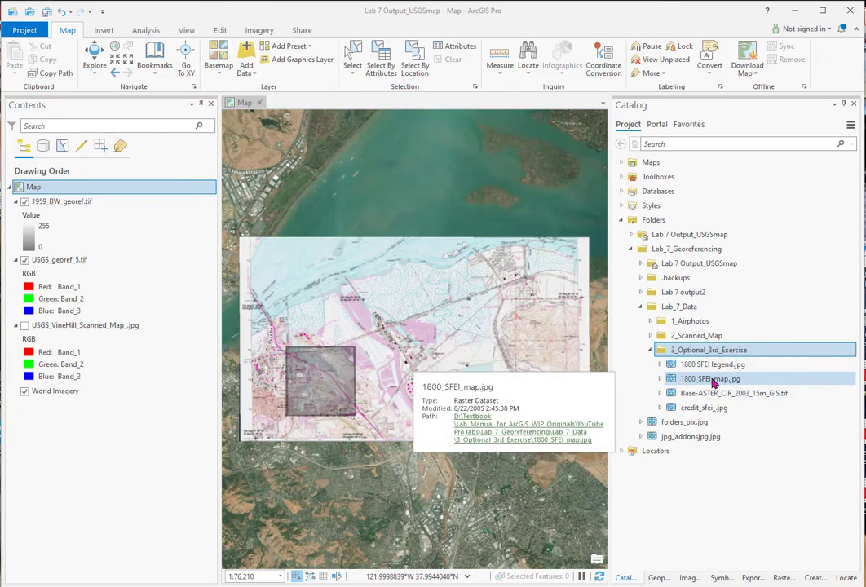
Step: Look over the optional exercise's 1800_SFEI_map.jpg with its credit and legend images, moving the viewer windows clear of the map
drag(0, 186, 380, 86)
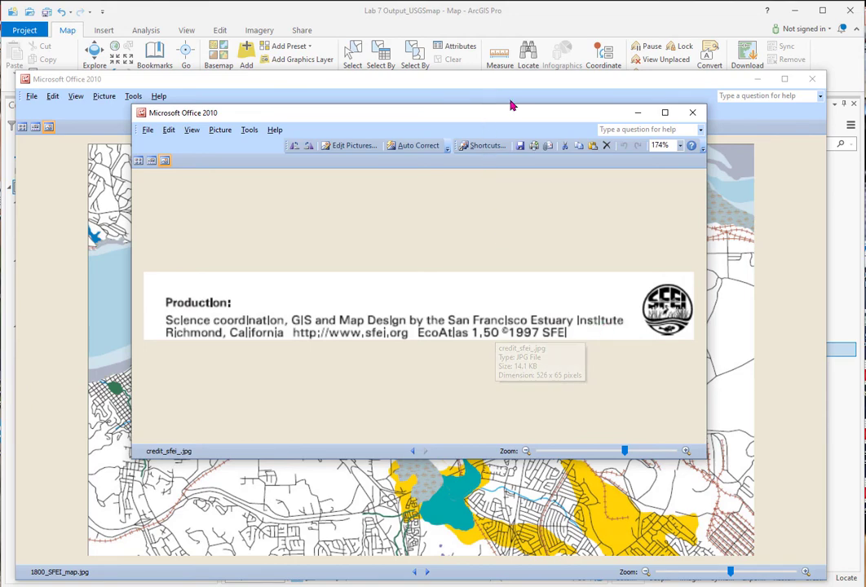
drag(518, 114, 424, 114)
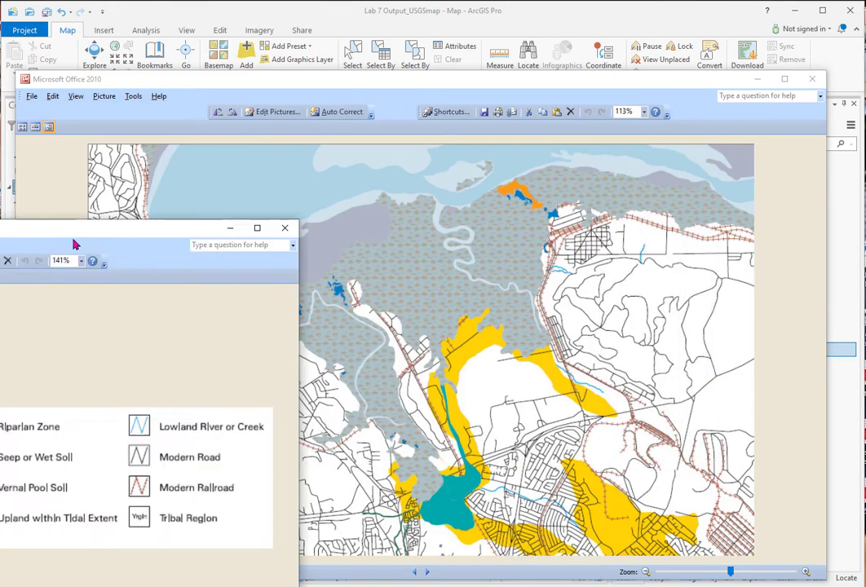
drag(131, 243, 590, 275)
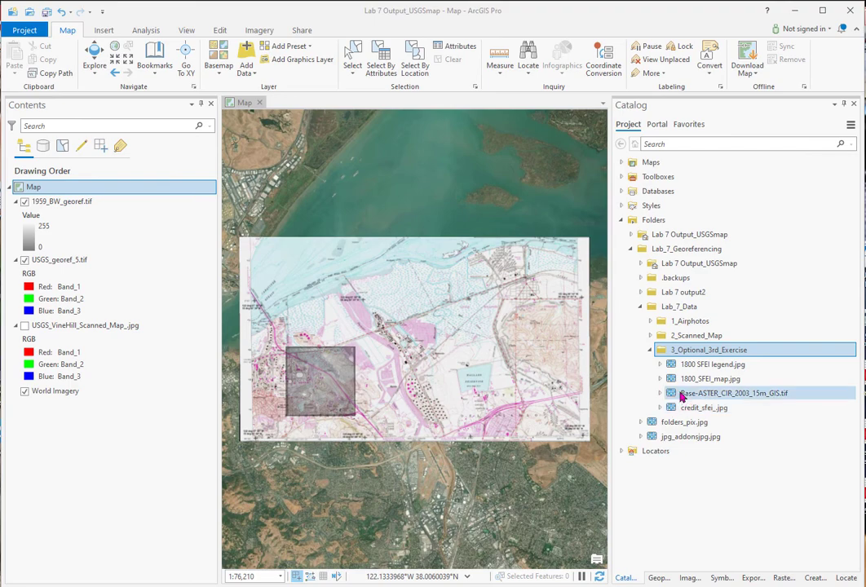
Step: Add Base-ASTER_CIR_2003_15m_GIS.tif from the 3_Optional_3rd_Exercise folder to the map
drag(682, 396, 106, 228)
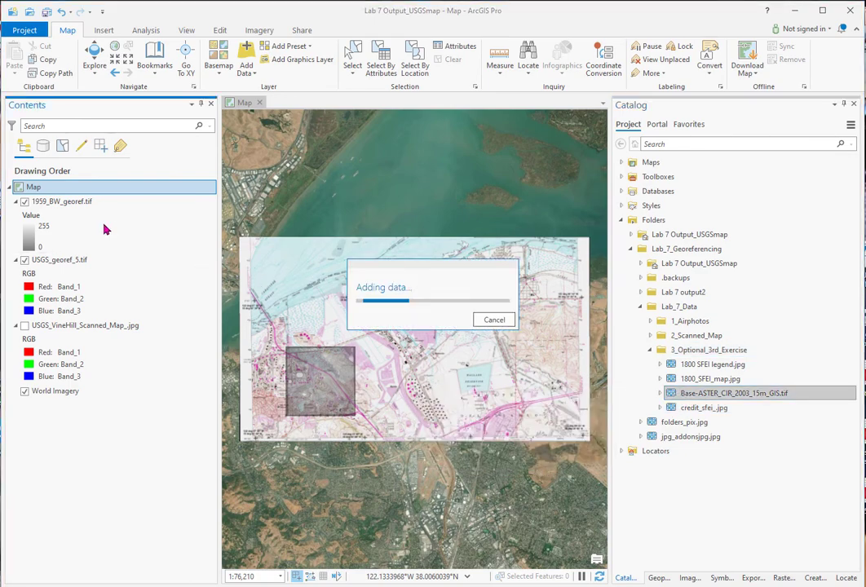